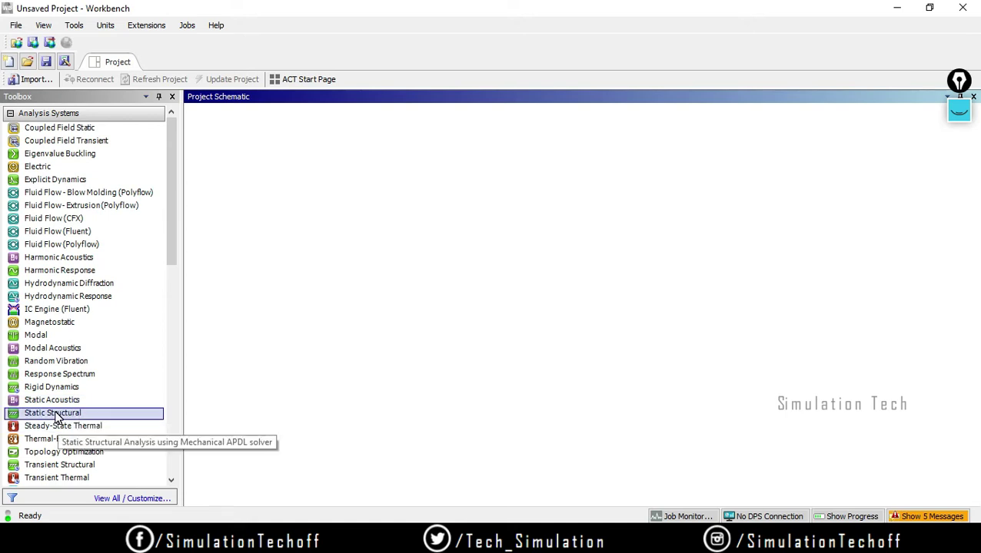
- Add a Static Structural analysis system to the project schematic and open its geometry in DesignModeler
{"action": "left_click_drag", "start_coordinate": [55, 419], "coordinate": [267, 195]}
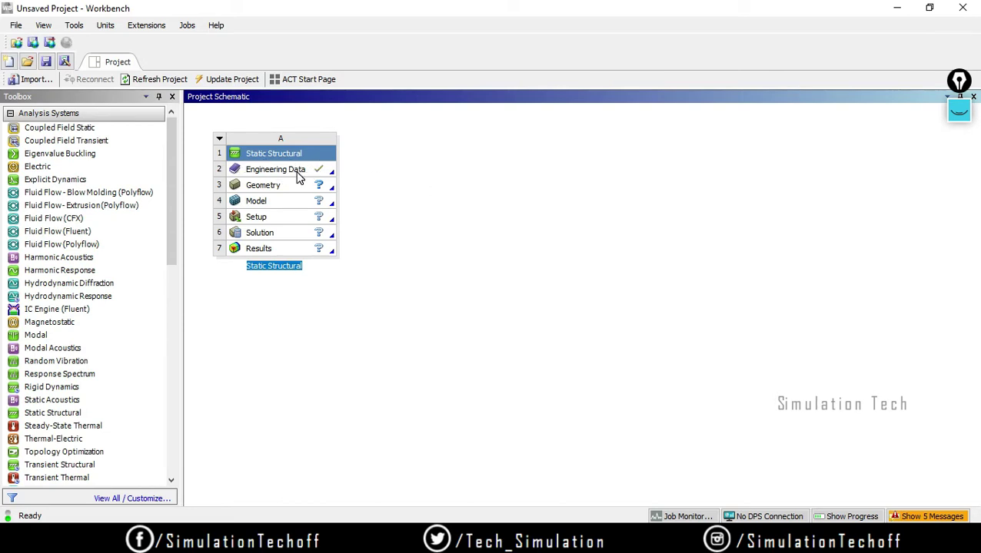
{"action": "double_click", "coordinate": [267, 187]}
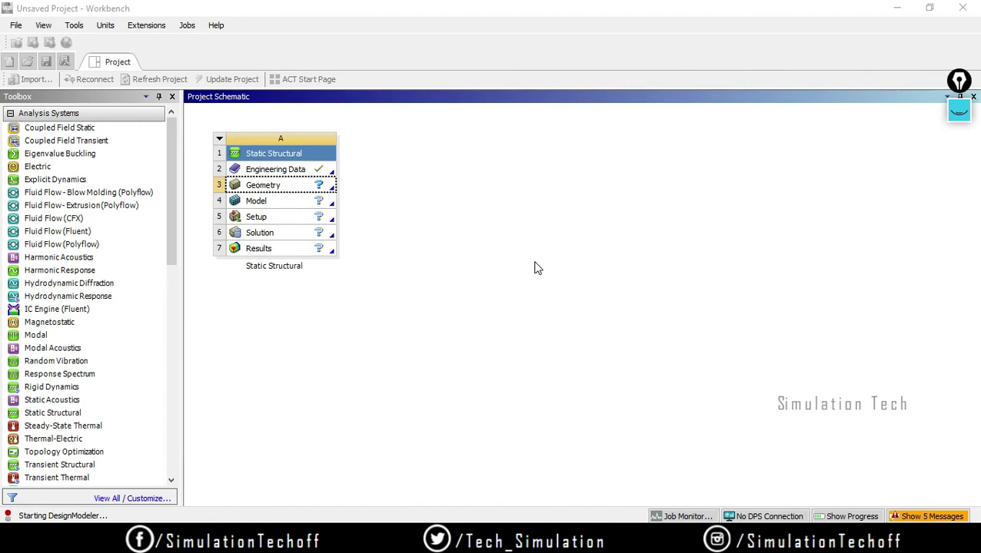
{"action": "left_click", "coordinate": [93, 429]}
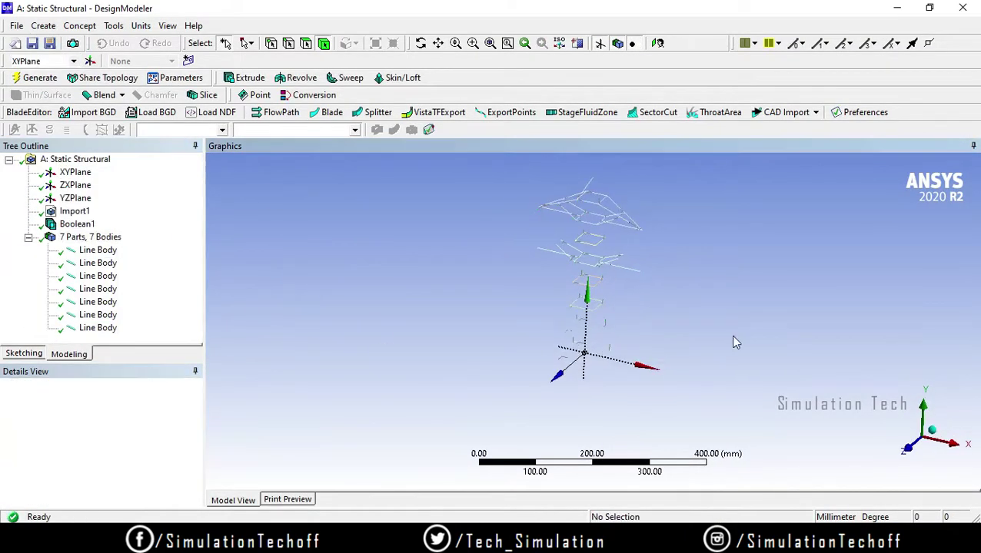
- Create lines from points joining the corners of the tower's stacked horizontal frames to form the upright legs
{"action": "left_click", "coordinate": [79, 26]}
{"action": "left_click", "coordinate": [114, 41]}
{"action": "left_click", "coordinate": [497, 312]}
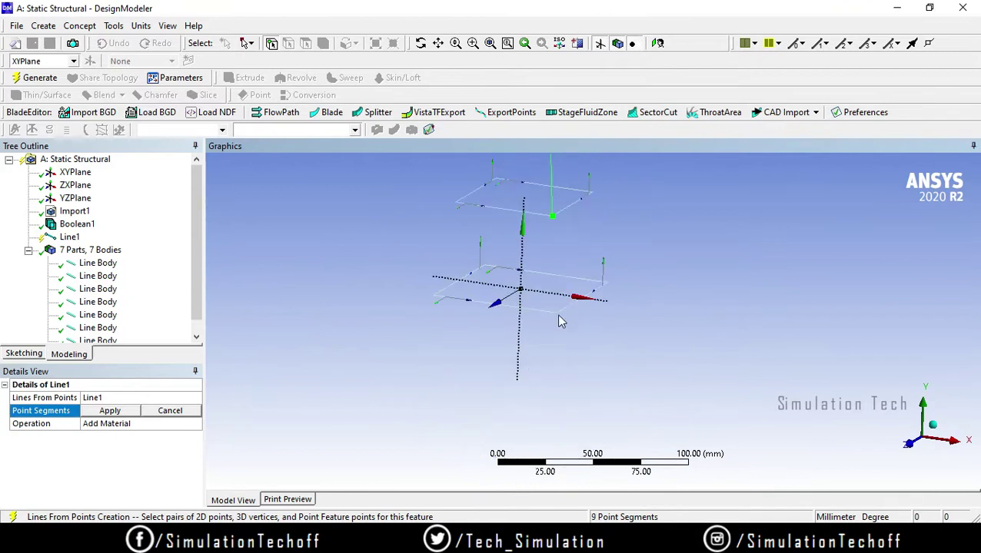
{"action": "left_click", "coordinate": [540, 401]}
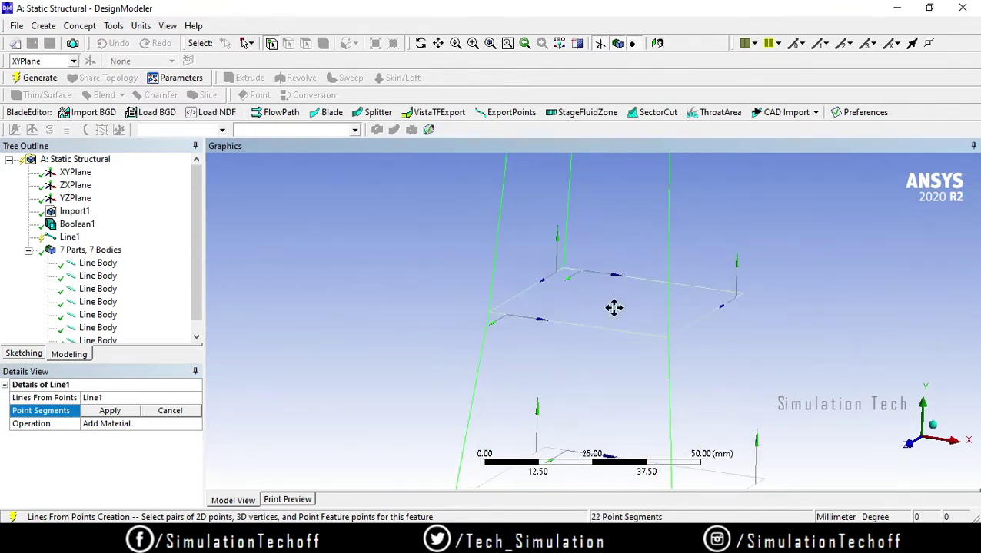
{"action": "middle_click_drag", "start_coordinate": [613, 308], "coordinate": [728, 379]}
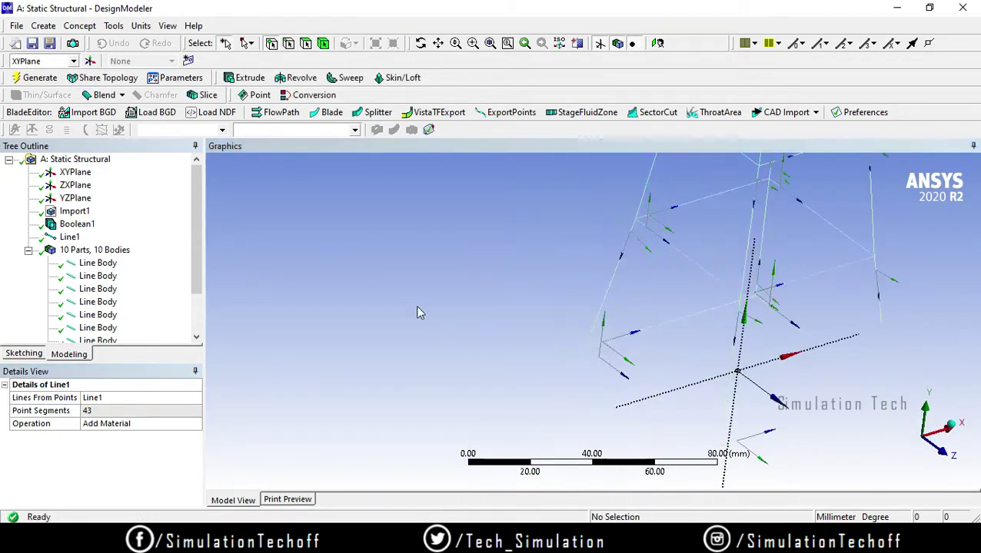
- Create a second set of lines from points as crossed diagonal bracing between the levels on one tower face
{"action": "middle_click_drag", "start_coordinate": [418, 310], "coordinate": [628, 351]}
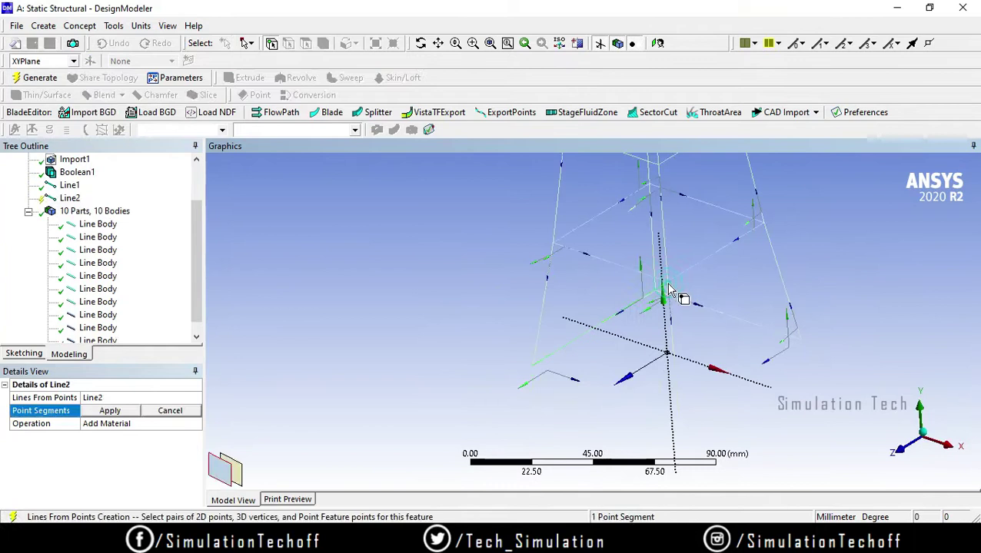
{"action": "middle_click_drag", "start_coordinate": [685, 300], "coordinate": [550, 298]}
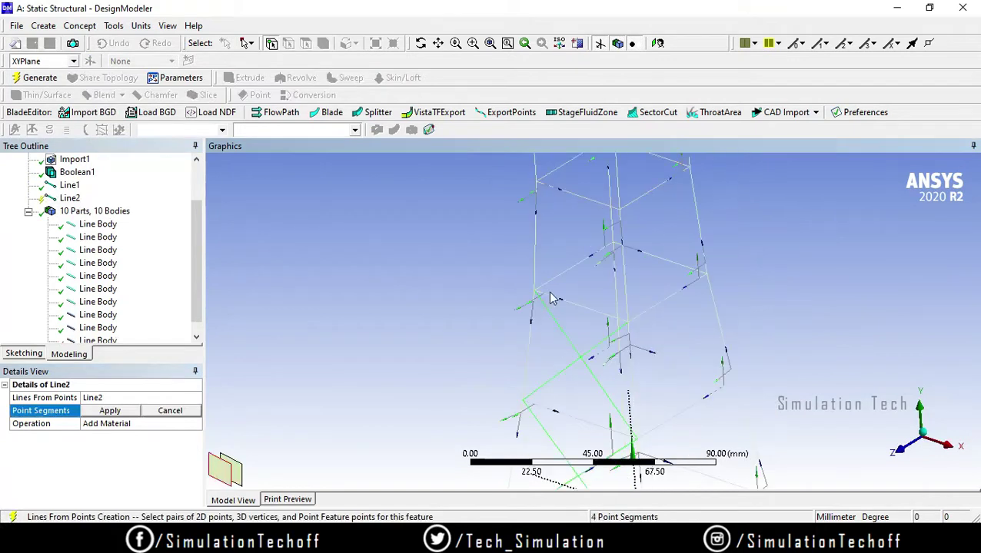
{"action": "left_click", "coordinate": [109, 410]}
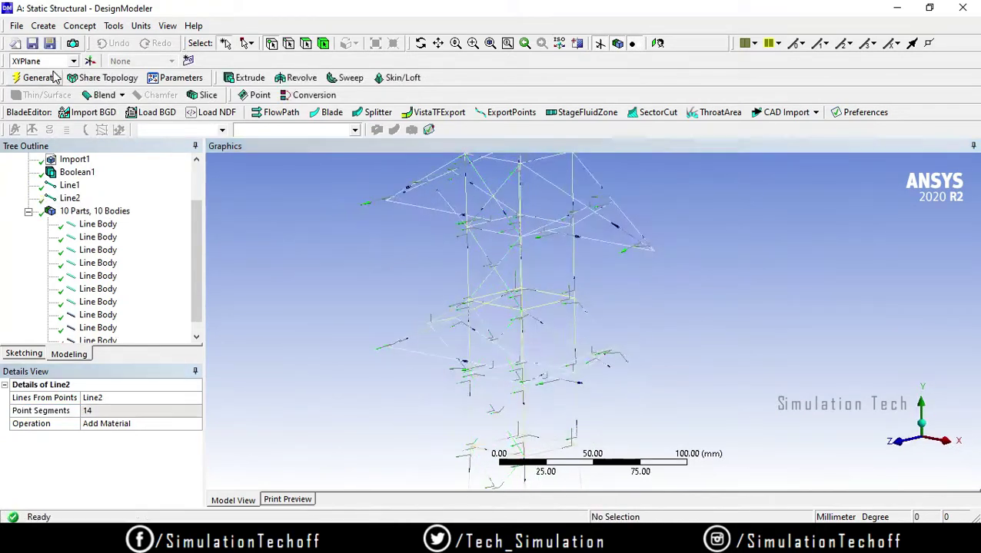
- Create a third set of lines from points as crossed diagonal bracing on the tower's remaining faces
{"action": "left_click", "coordinate": [43, 26]}
{"action": "left_click", "coordinate": [191, 276]}
{"action": "left_click", "coordinate": [44, 26]}
{"action": "mouse_move", "coordinate": [80, 234]}
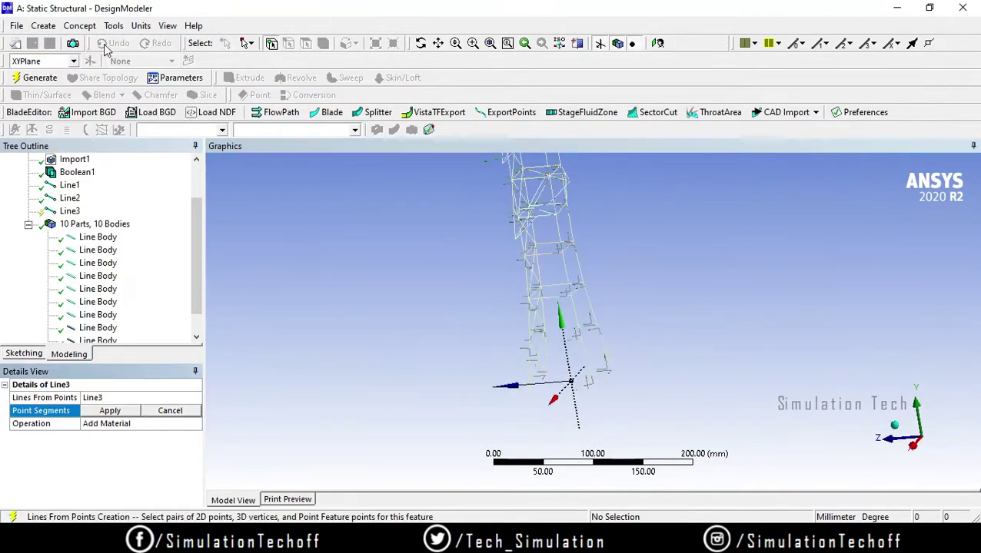
{"action": "middle_click_drag", "start_coordinate": [330, 262], "coordinate": [532, 271]}
{"action": "left_click", "coordinate": [109, 410]}
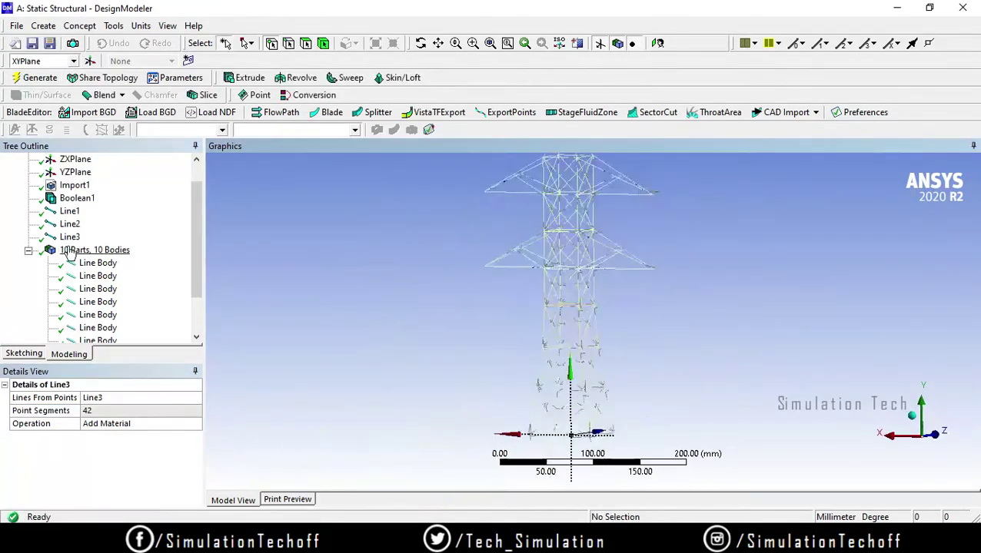
- Add a rectangular cross section for the tower's line bodies
{"action": "left_click", "coordinate": [69, 256]}
{"action": "middle_click_drag", "start_coordinate": [628, 366], "coordinate": [650, 371]}
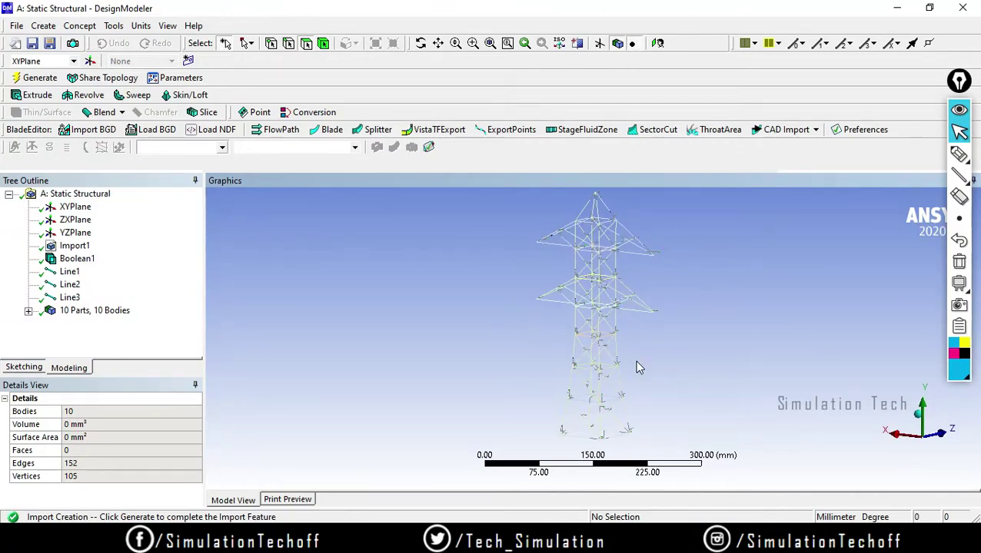
{"action": "middle_click_drag", "start_coordinate": [619, 332], "coordinate": [604, 390]}
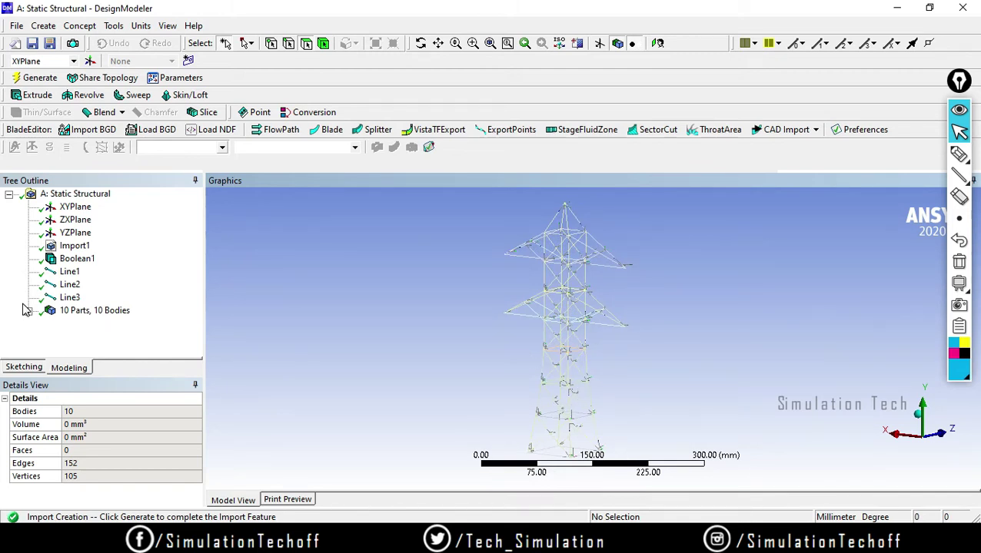
{"action": "left_click", "coordinate": [80, 25]}
{"action": "mouse_move", "coordinate": [101, 181]}
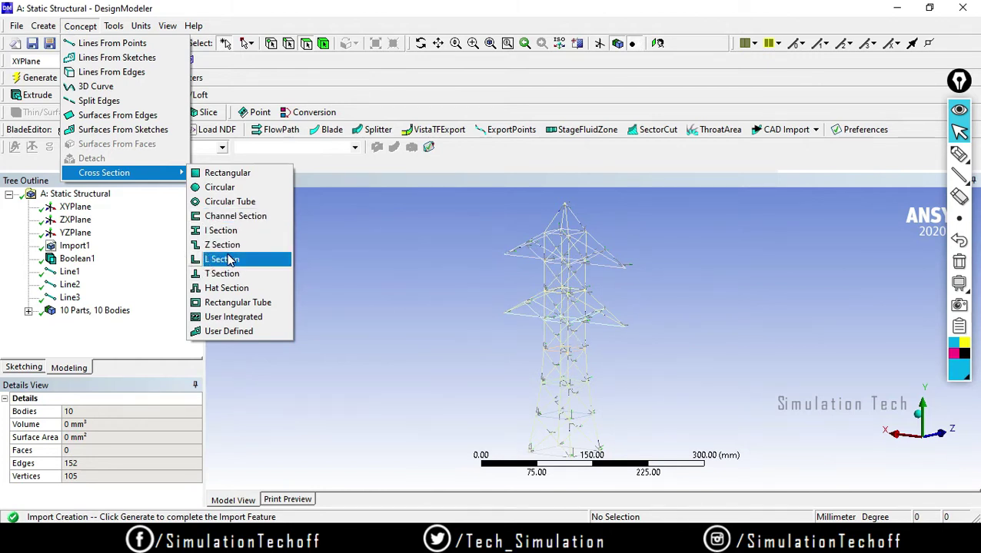
{"action": "left_click", "coordinate": [241, 179]}
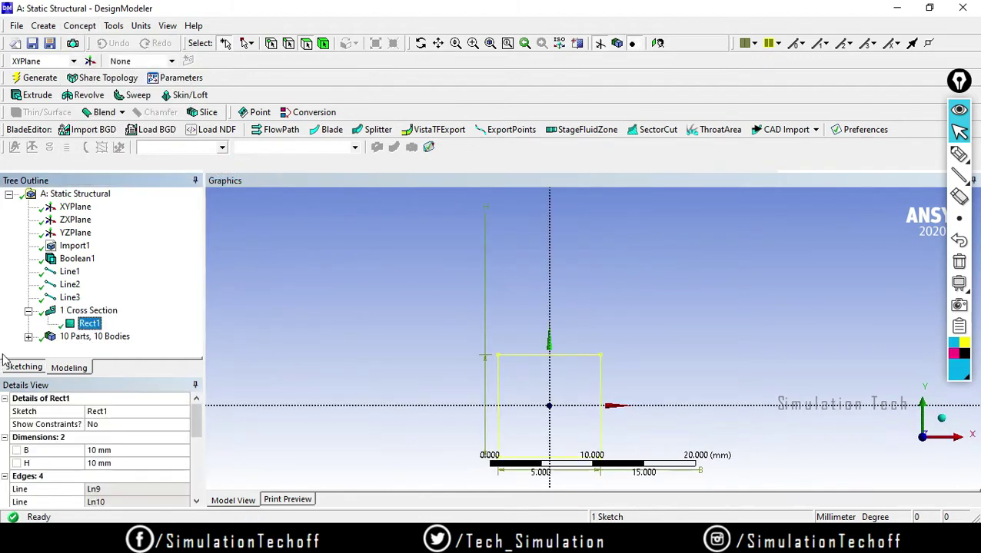
- Set the rectangular cross section's dimensions B and H to 2 mm each
{"action": "left_click", "coordinate": [145, 451]}
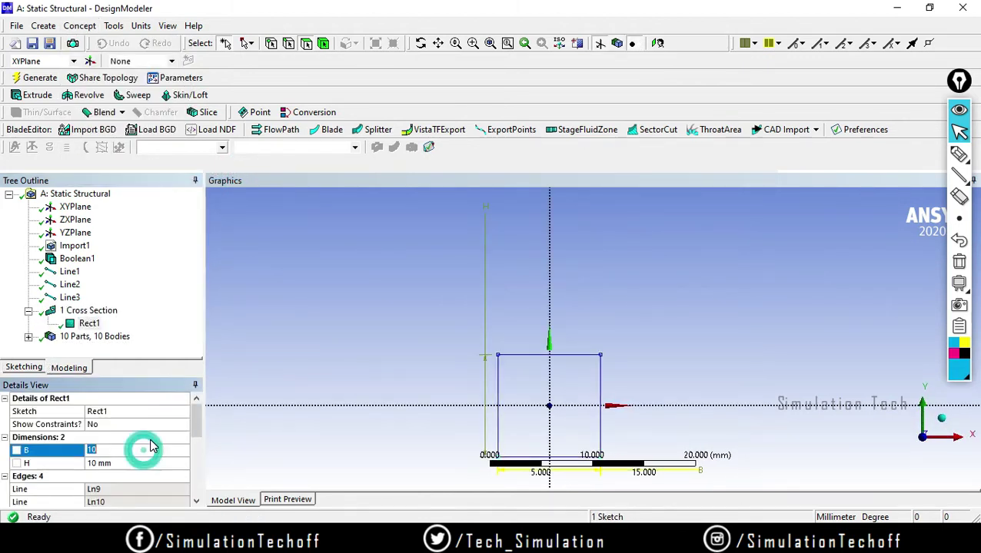
{"action": "type", "text": "2"}
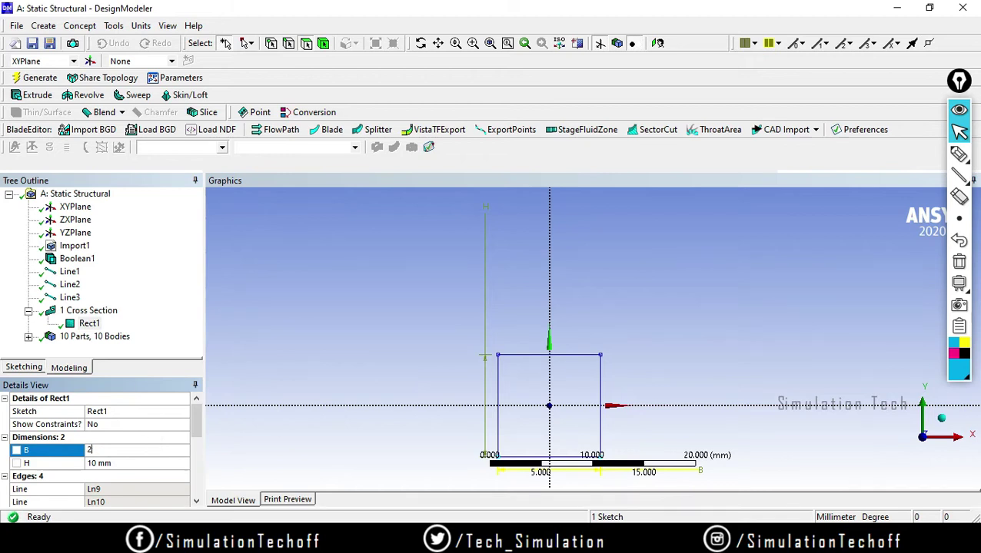
{"action": "key", "text": "Return"}
{"action": "left_click", "coordinate": [138, 463]}
{"action": "type", "text": "2"}
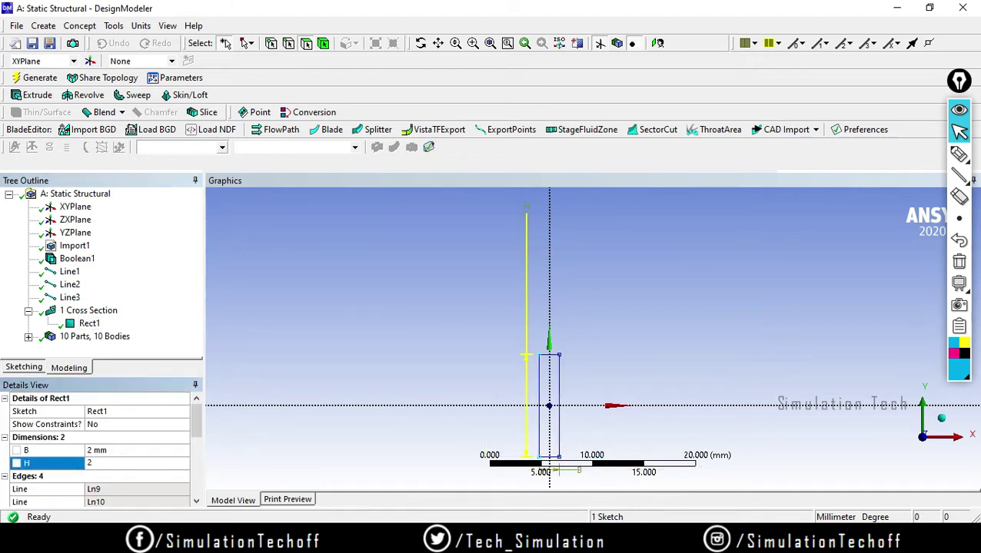
{"action": "key", "text": "Return"}
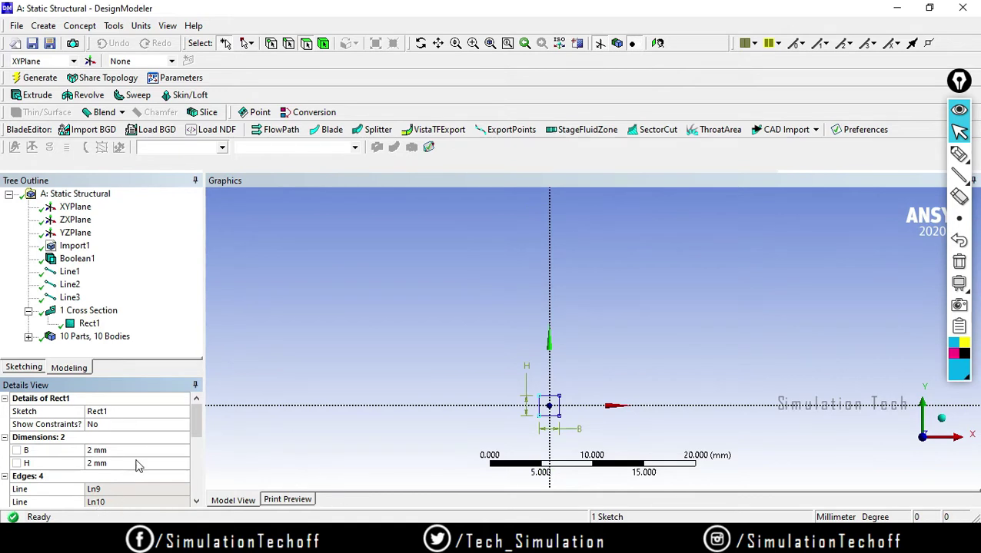
- Assign the Rect1 cross section to all ten line bodies of the tower
{"action": "left_click", "coordinate": [28, 337]}
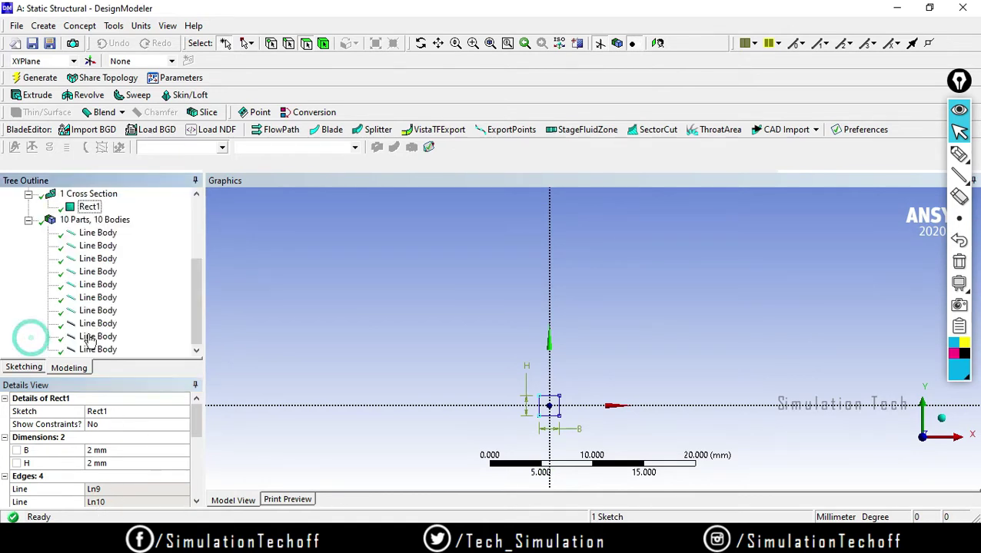
{"action": "left_click", "coordinate": [104, 233]}
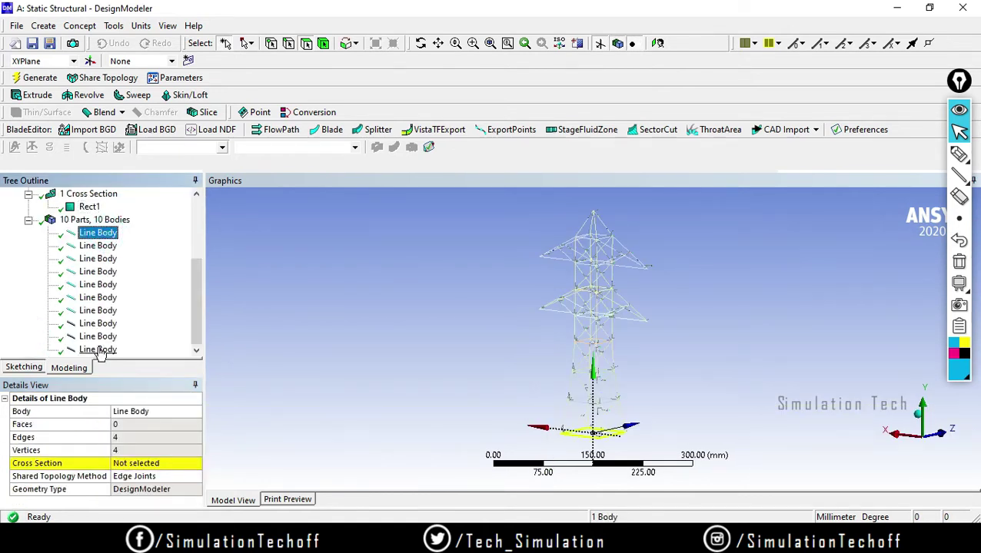
{"action": "left_click", "coordinate": [100, 351], "text": "shift"}
{"action": "left_click", "coordinate": [115, 425]}
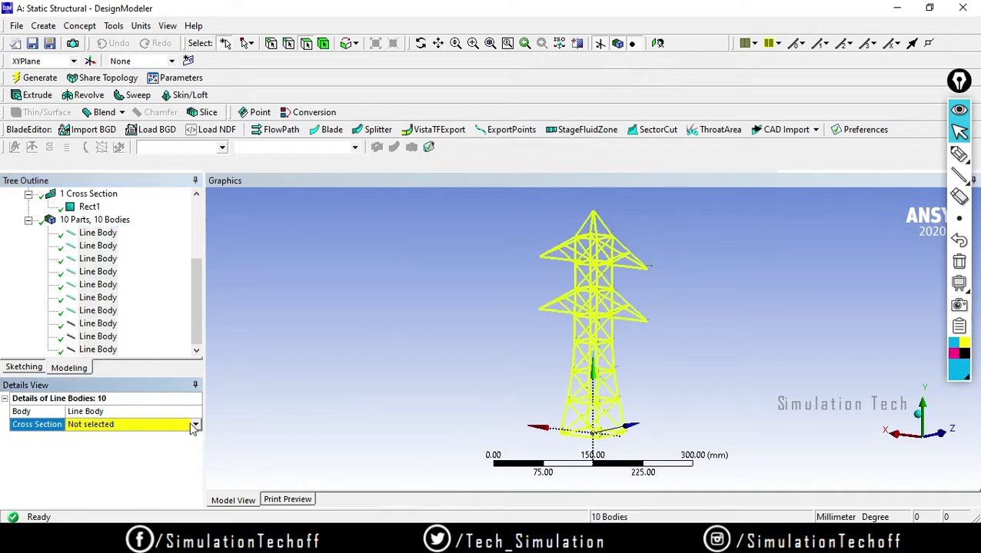
{"action": "left_click", "coordinate": [195, 424]}
{"action": "left_click", "coordinate": [130, 445]}
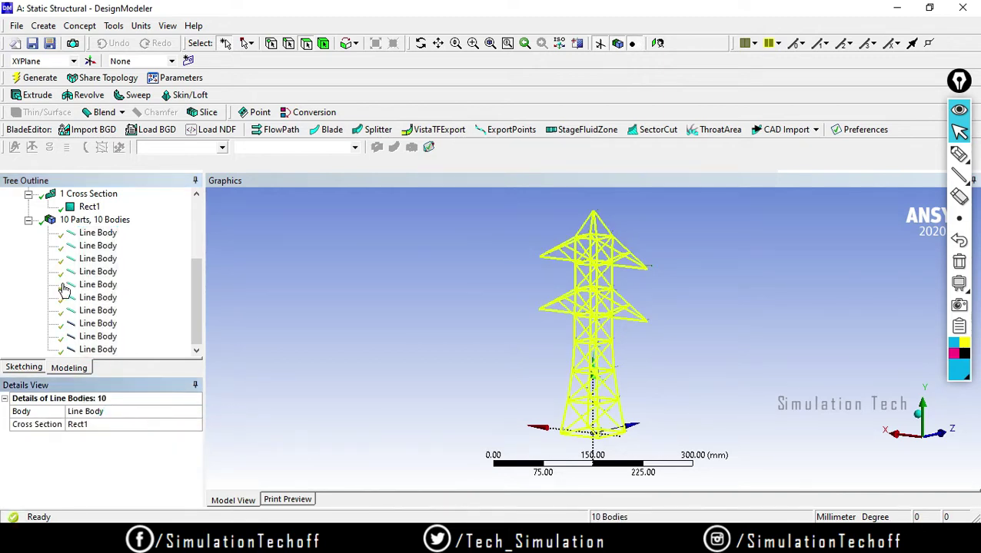
- Turn on the display of cross section solids and inspect the tower members up close
{"action": "left_click", "coordinate": [165, 26]}
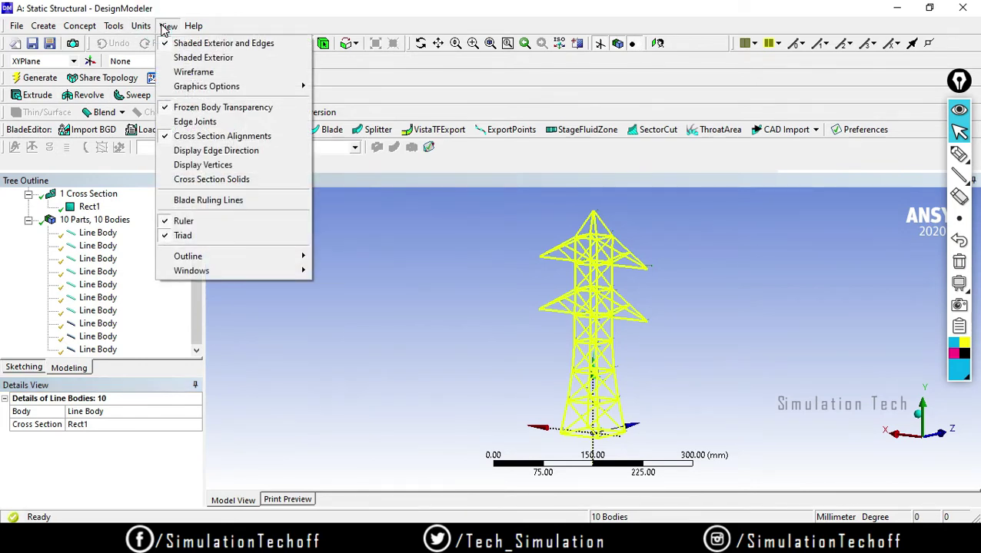
{"action": "left_click", "coordinate": [204, 180]}
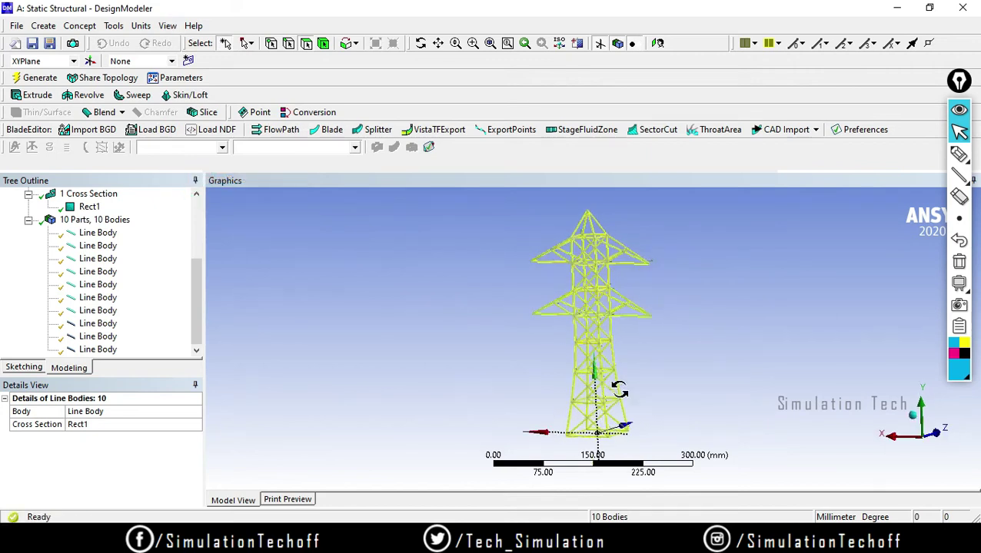
{"action": "scroll", "coordinate": [608, 353], "scroll_direction": "up", "scroll_amount": 5}
{"action": "scroll", "coordinate": [588, 284], "scroll_direction": "up", "scroll_amount": 1}
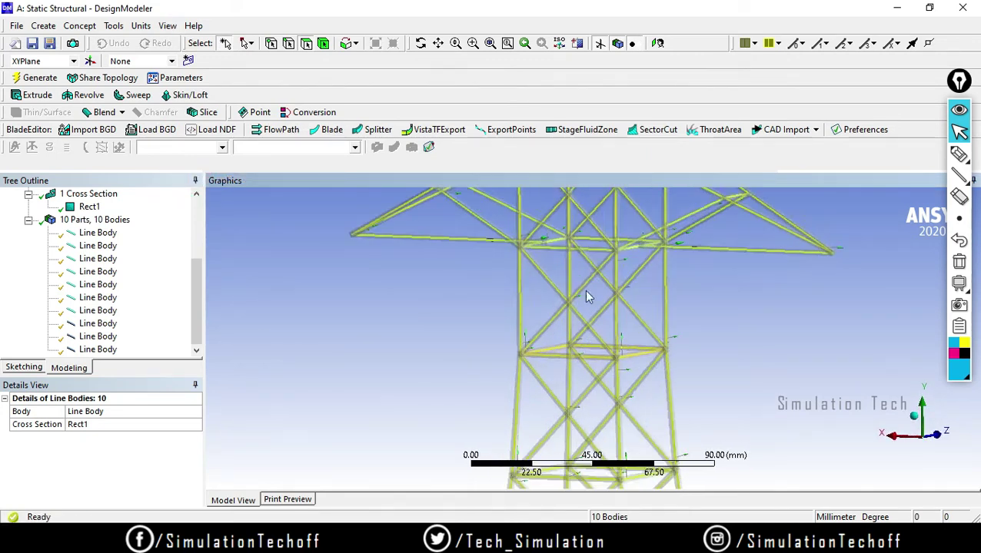
{"action": "middle_click_drag", "start_coordinate": [585, 289], "coordinate": [599, 299]}
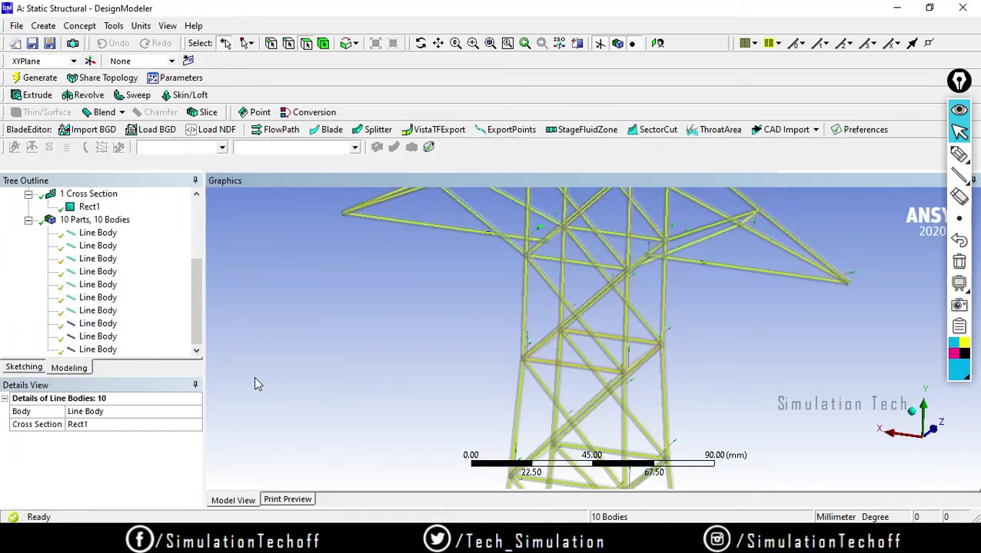
- Form a new single part from all ten line bodies and close DesignModeler
{"action": "left_click", "coordinate": [104, 235]}
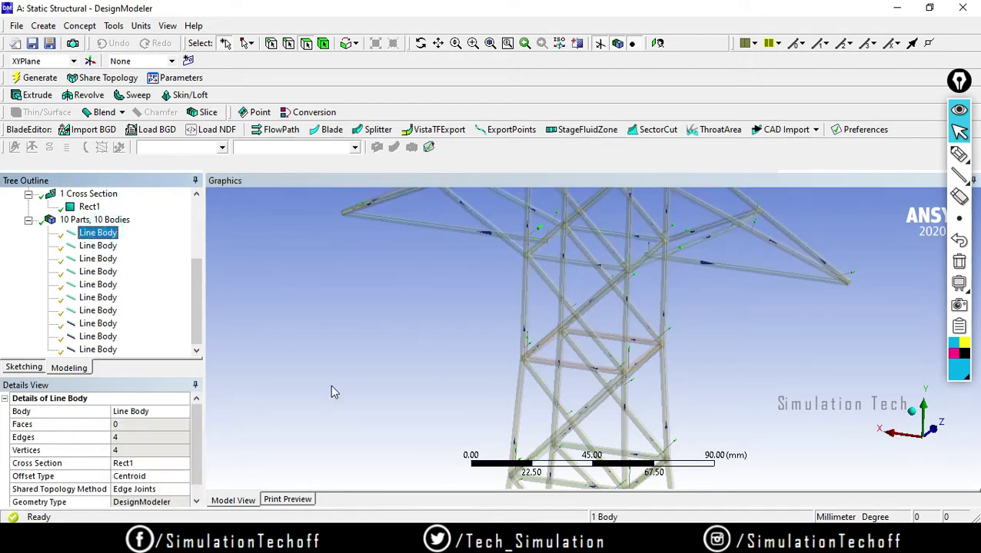
{"action": "left_click", "coordinate": [98, 352], "text": "shift"}
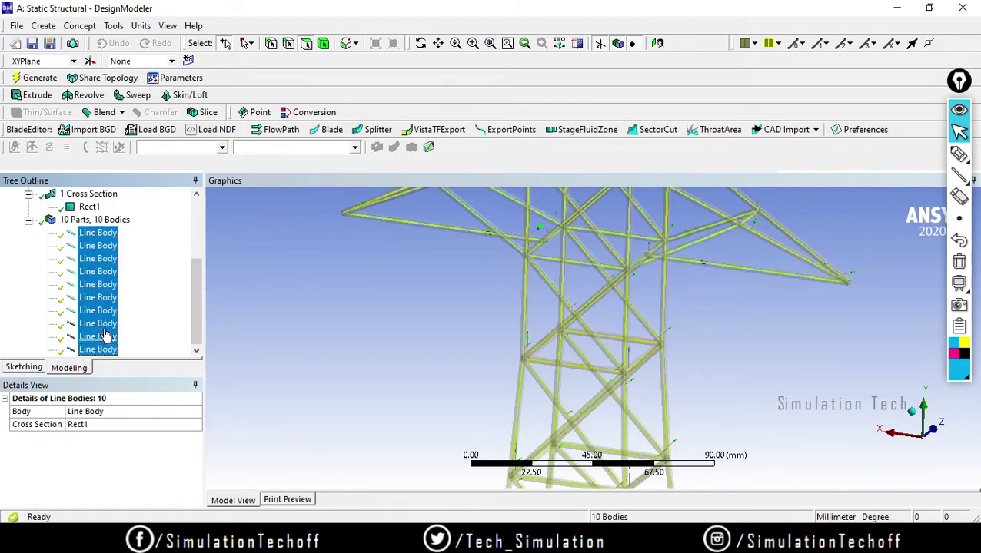
{"action": "right_click", "coordinate": [98, 275]}
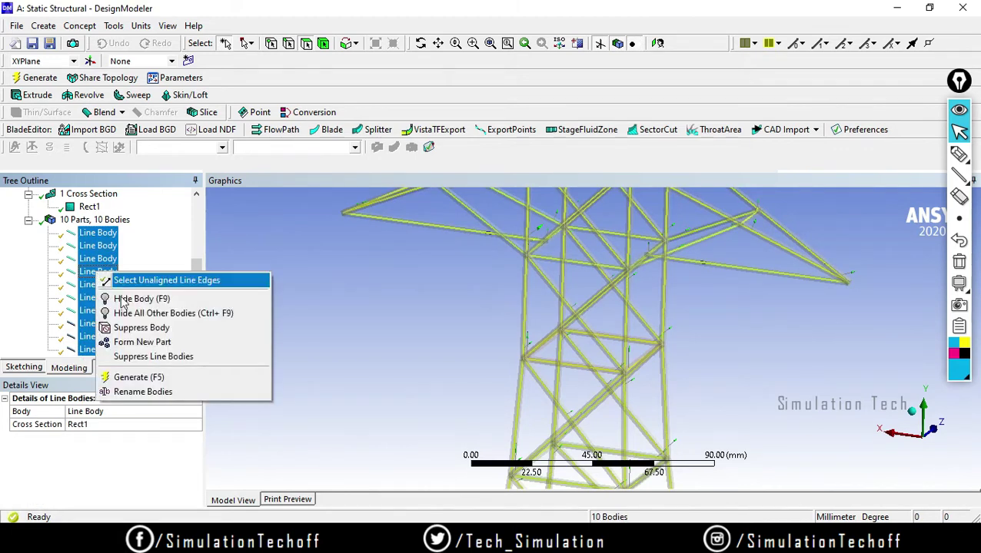
{"action": "left_click", "coordinate": [172, 344]}
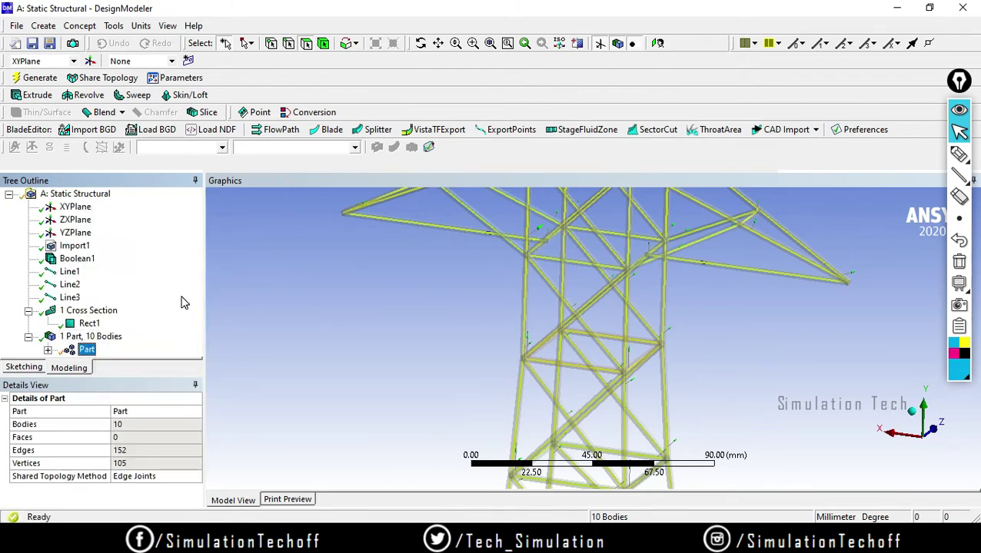
{"action": "left_click", "coordinate": [86, 350]}
{"action": "left_click", "coordinate": [960, 7]}
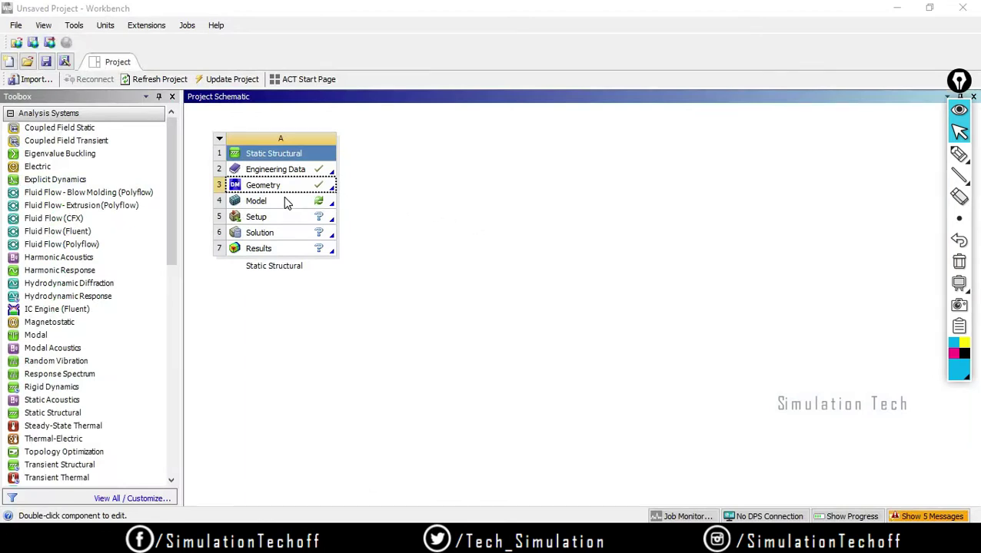
- Open the Static Structural system's model in Mechanical and reset the window layout
{"action": "double_click", "coordinate": [284, 198]}
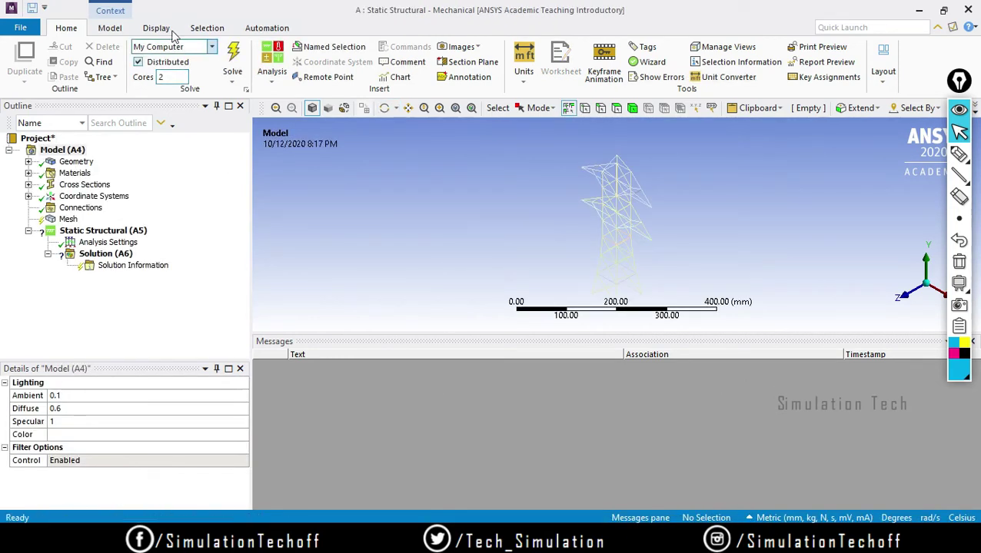
{"action": "left_click", "coordinate": [883, 60]}
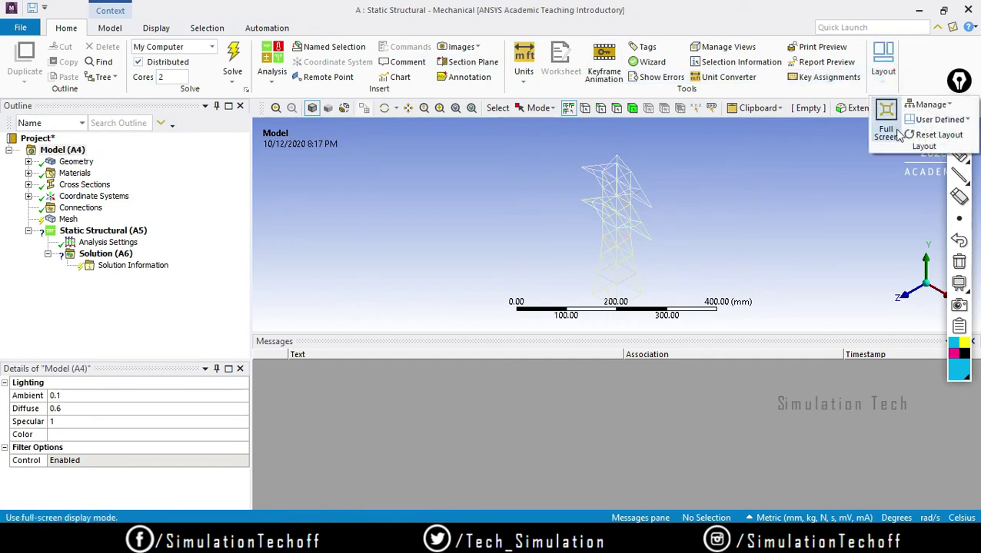
{"action": "left_click", "coordinate": [934, 135]}
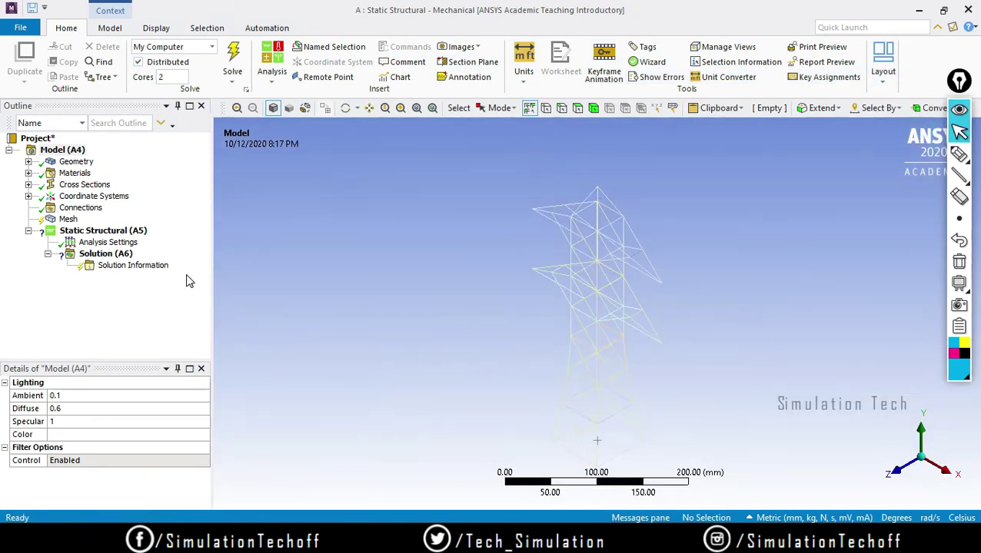
- Generate the tower's mesh with the default settings and inspect the meshed members up close
{"action": "right_click", "coordinate": [68, 219]}
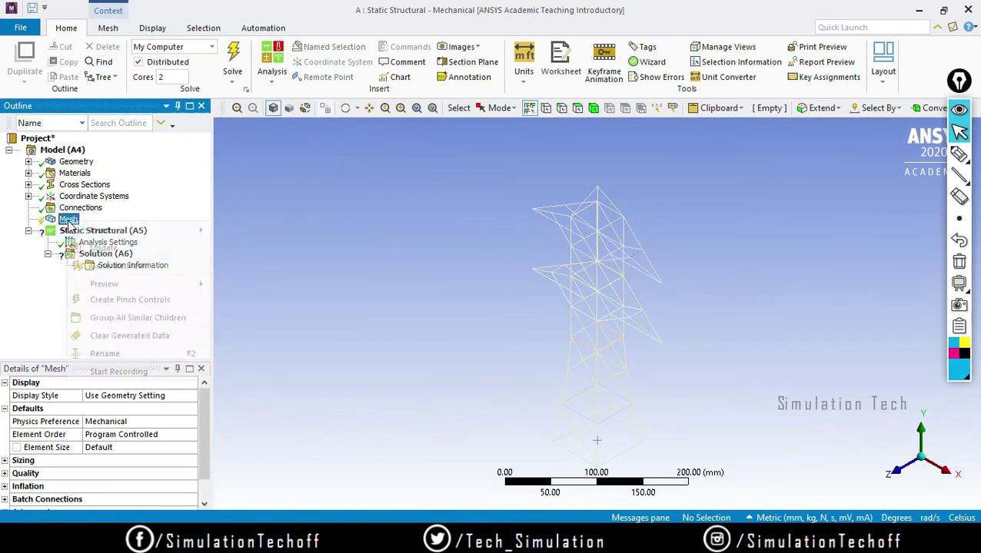
{"action": "mouse_move", "coordinate": [136, 286]}
{"action": "left_click", "coordinate": [118, 266]}
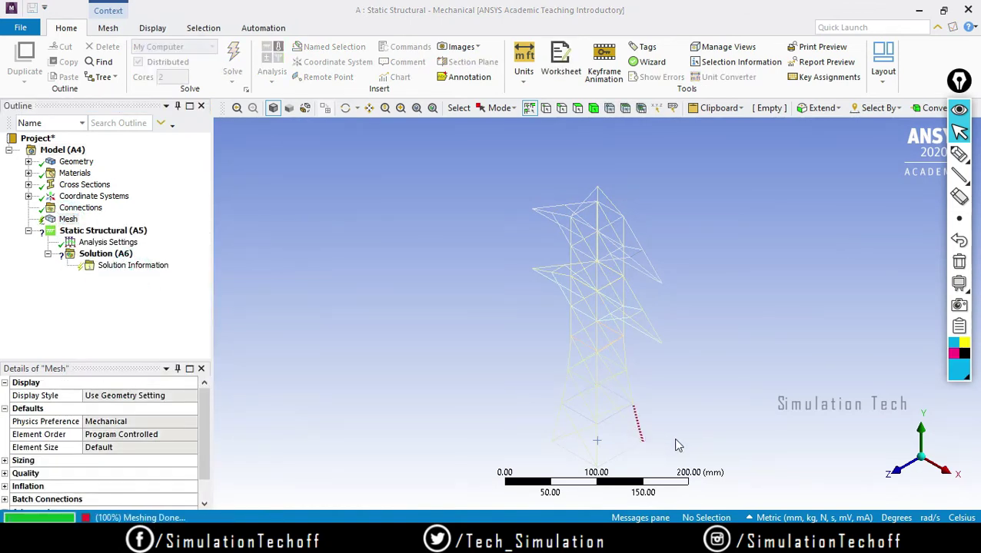
{"action": "middle_click_drag", "start_coordinate": [659, 437], "coordinate": [644, 402]}
{"action": "scroll", "coordinate": [644, 406], "scroll_direction": "up", "scroll_amount": 8}
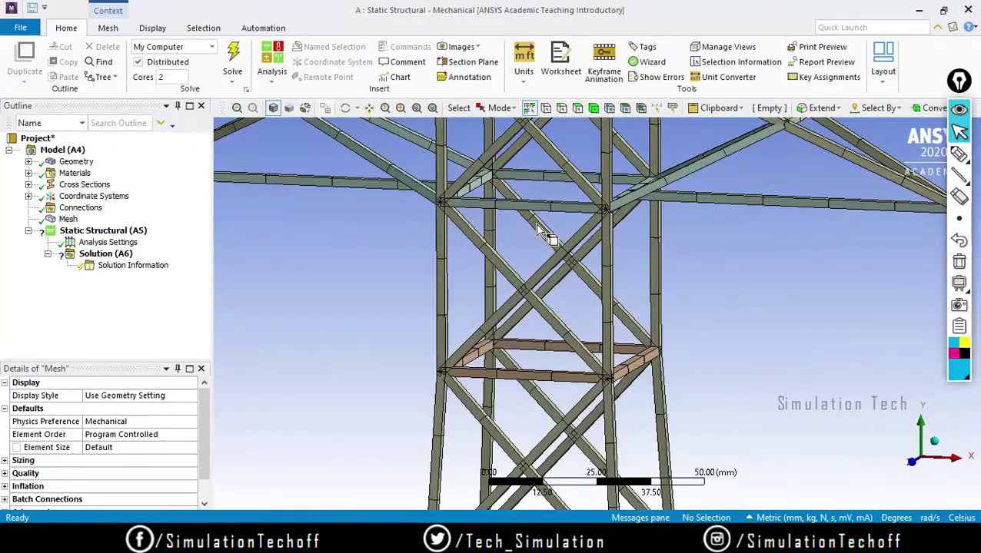
{"action": "middle_click_drag", "start_coordinate": [573, 298], "coordinate": [613, 279], "text": "ctrl"}
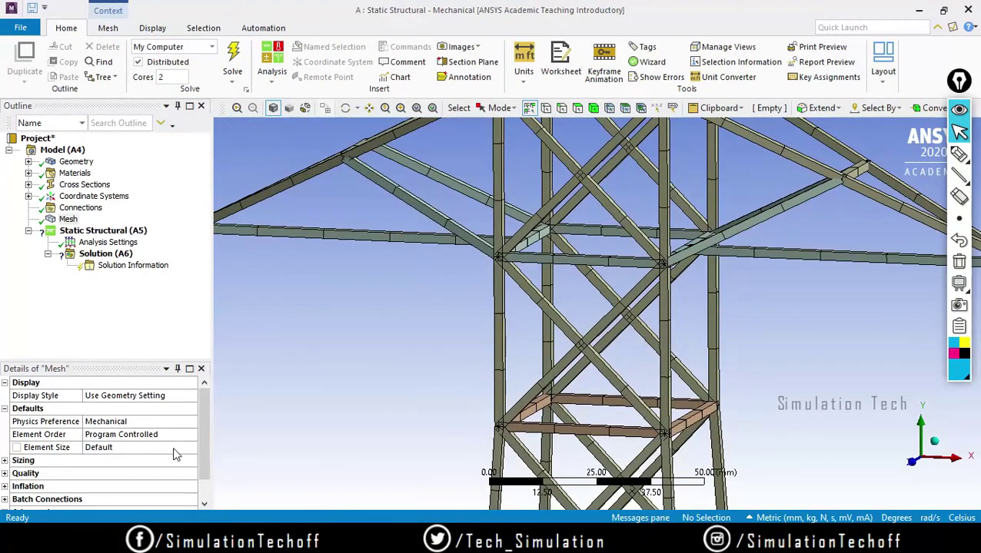
- Check the node and element counts in the mesh statistics
{"action": "scroll", "coordinate": [197, 422], "scroll_direction": "down", "scroll_amount": 1}
{"action": "left_click", "coordinate": [17, 500]}
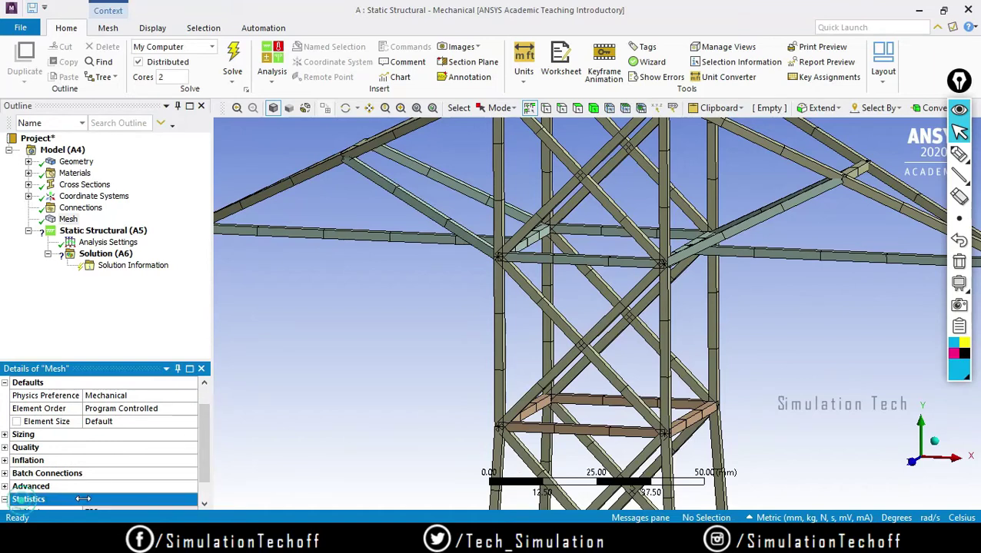
{"action": "left_click", "coordinate": [5, 500]}
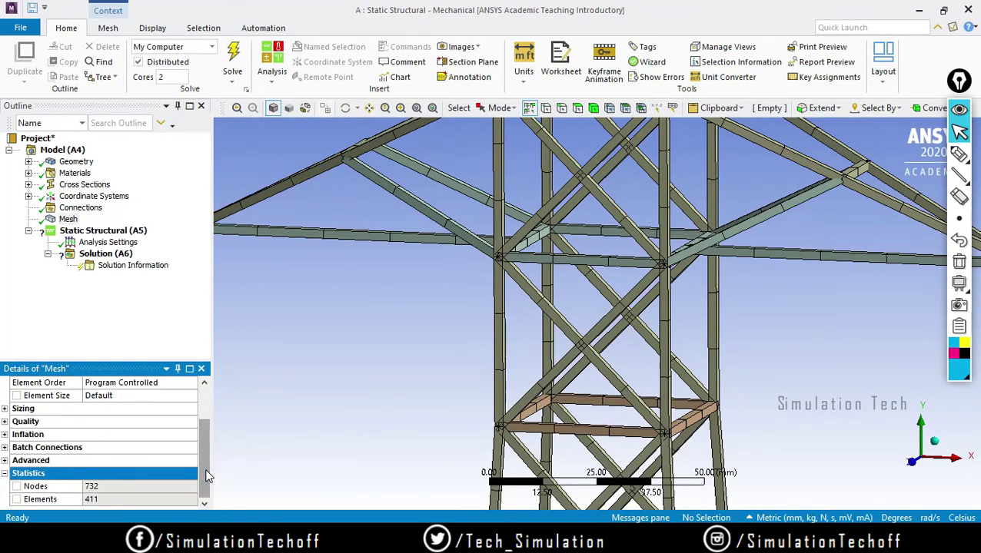
{"action": "scroll", "coordinate": [207, 471], "scroll_direction": "up", "scroll_amount": 2}
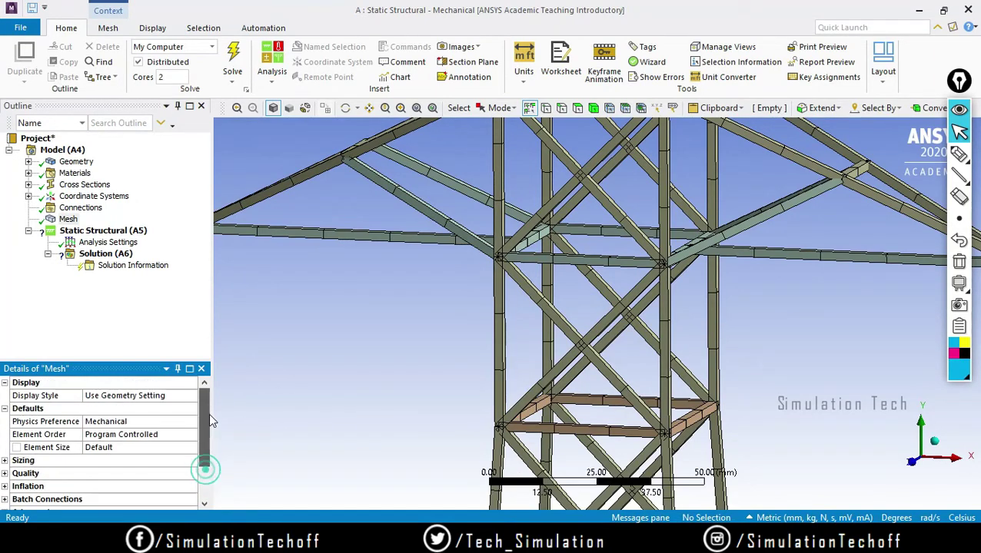
- Review the tower part's material assignment, volume and mass
{"action": "left_click", "coordinate": [29, 162]}
{"action": "left_click", "coordinate": [85, 172]}
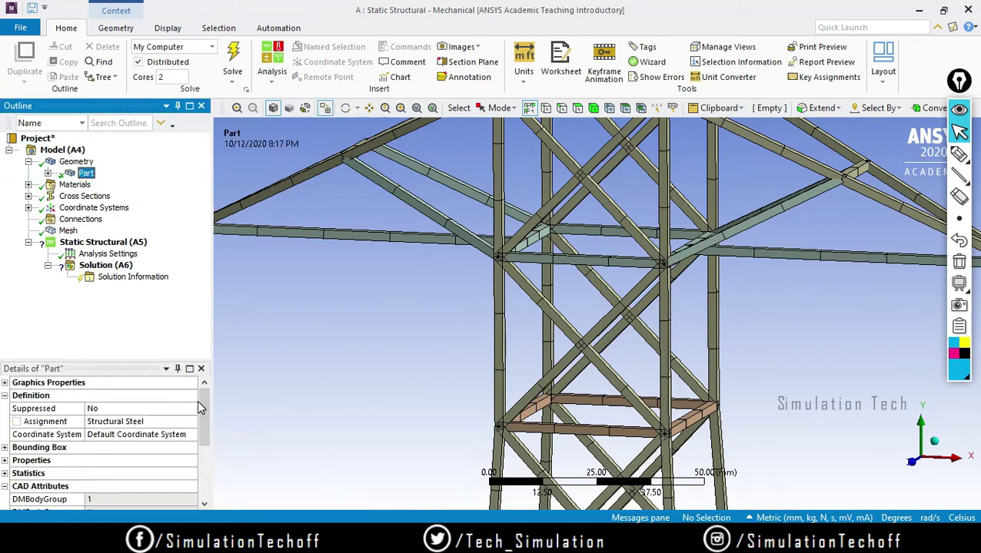
{"action": "scroll", "coordinate": [206, 423], "scroll_direction": "down", "scroll_amount": 1}
{"action": "mouse_move", "coordinate": [206, 422]}
{"action": "left_mouse_down"}
{"action": "mouse_move", "coordinate": [208, 465]}
{"action": "mouse_move", "coordinate": [207, 436]}
{"action": "left_mouse_up"}
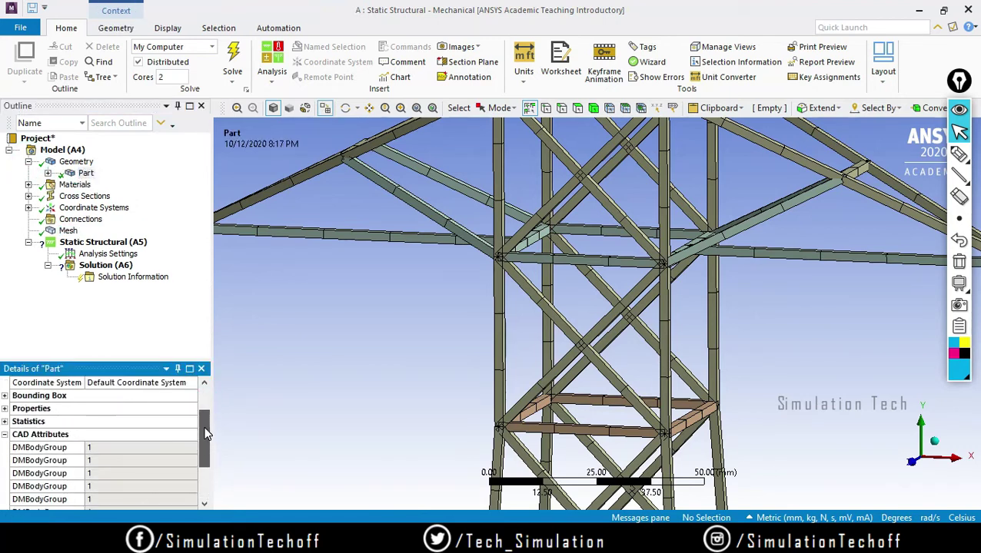
{"action": "left_click", "coordinate": [5, 408]}
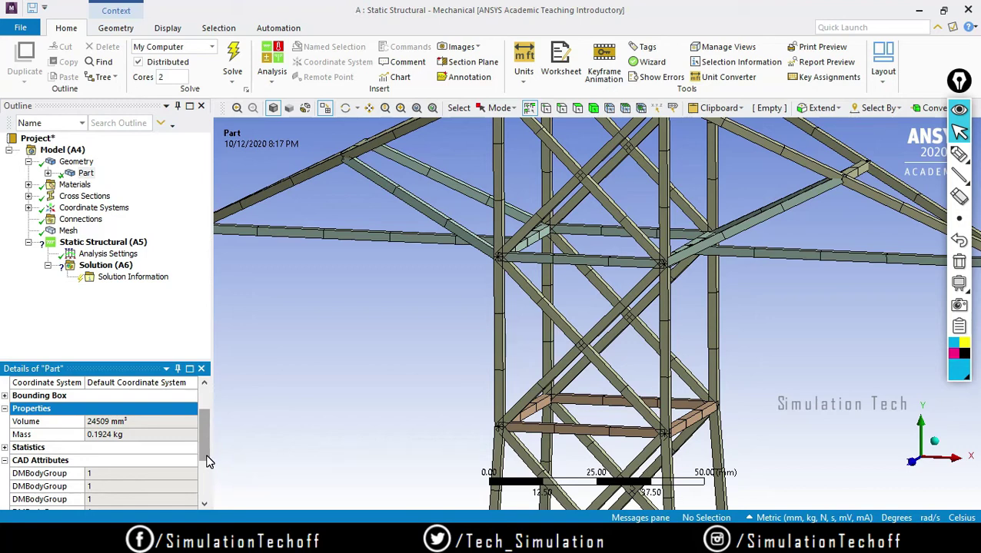
{"action": "left_click_drag", "start_coordinate": [206, 461], "coordinate": [207, 452]}
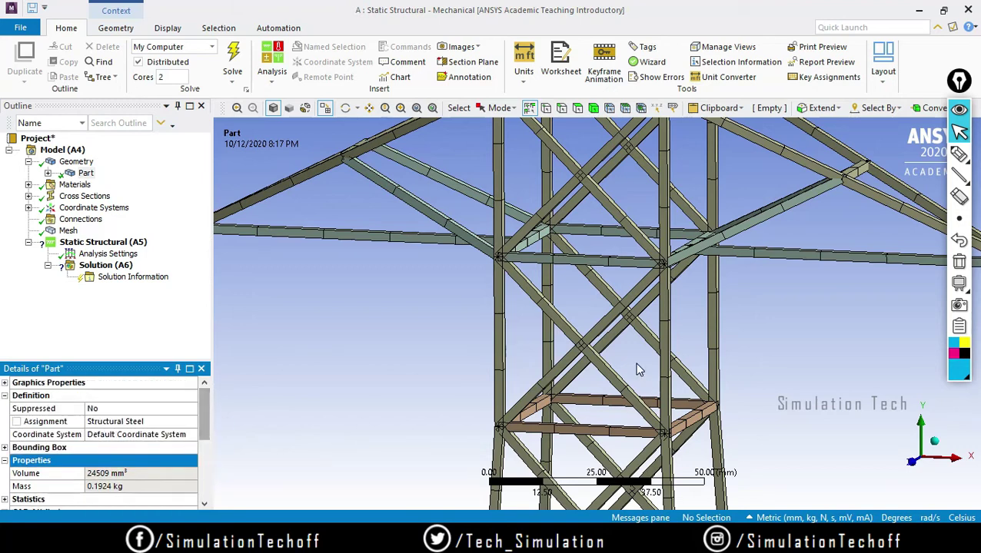
{"action": "middle_click_drag", "start_coordinate": [635, 368], "coordinate": [570, 347]}
{"action": "scroll", "coordinate": [608, 361], "scroll_direction": "down", "scroll_amount": 6}
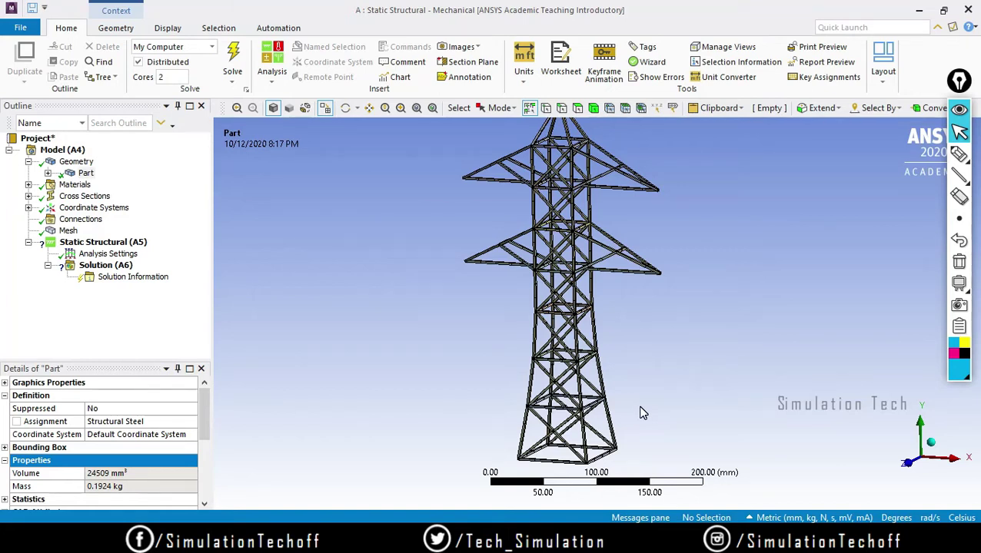
- Add a fixed support to the static structural analysis on the four bottom edges of the tower's base
{"action": "left_click", "coordinate": [113, 243]}
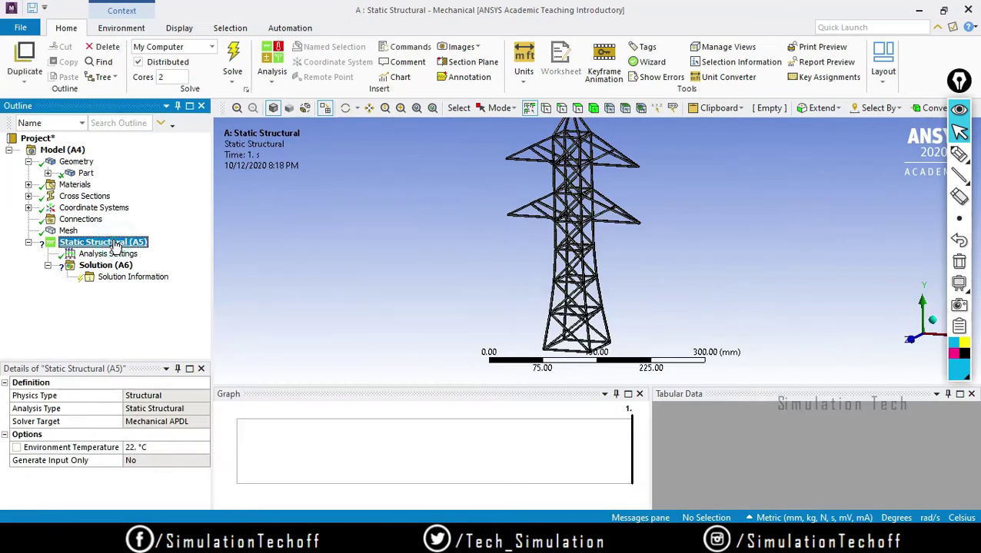
{"action": "right_click", "coordinate": [136, 244]}
{"action": "mouse_move", "coordinate": [153, 248]}
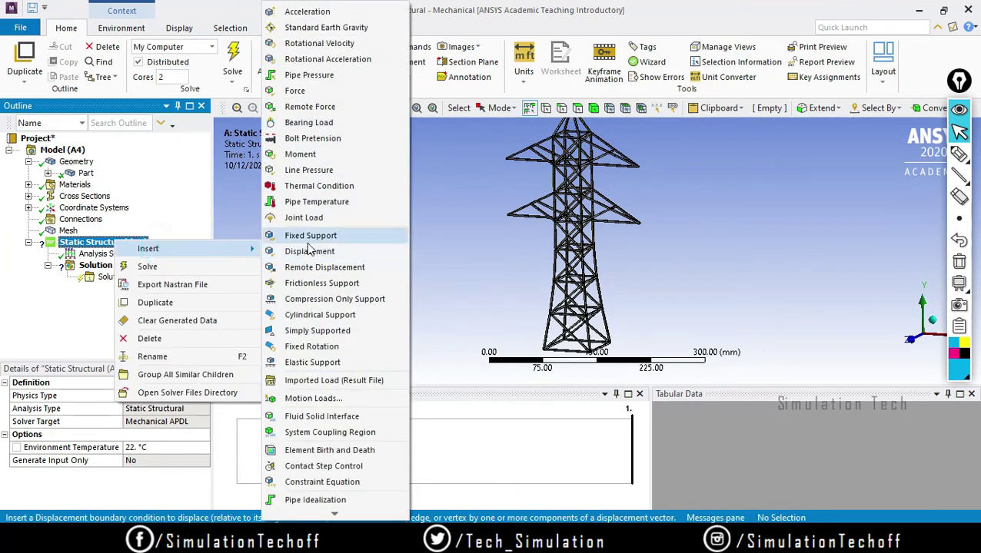
{"action": "left_click", "coordinate": [307, 242]}
{"action": "scroll", "coordinate": [542, 327], "scroll_direction": "up", "scroll_amount": 5}
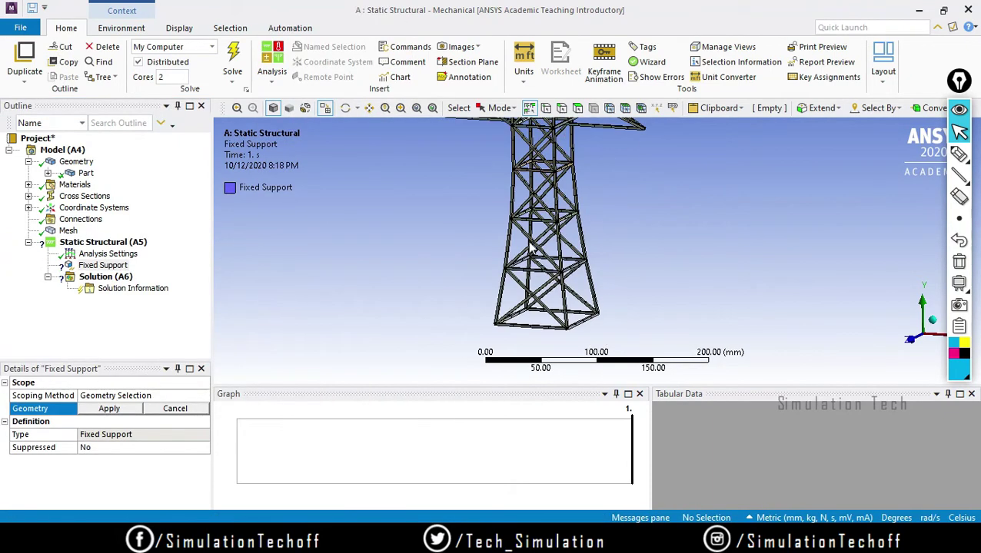
{"action": "middle_click_drag", "start_coordinate": [461, 332], "coordinate": [503, 273], "text": "ctrl"}
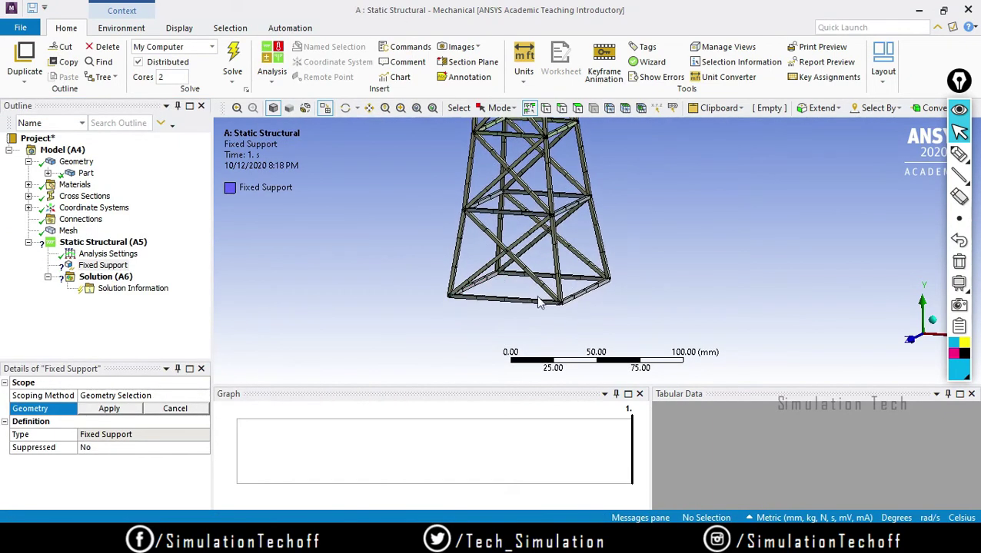
{"action": "left_click", "coordinate": [561, 107]}
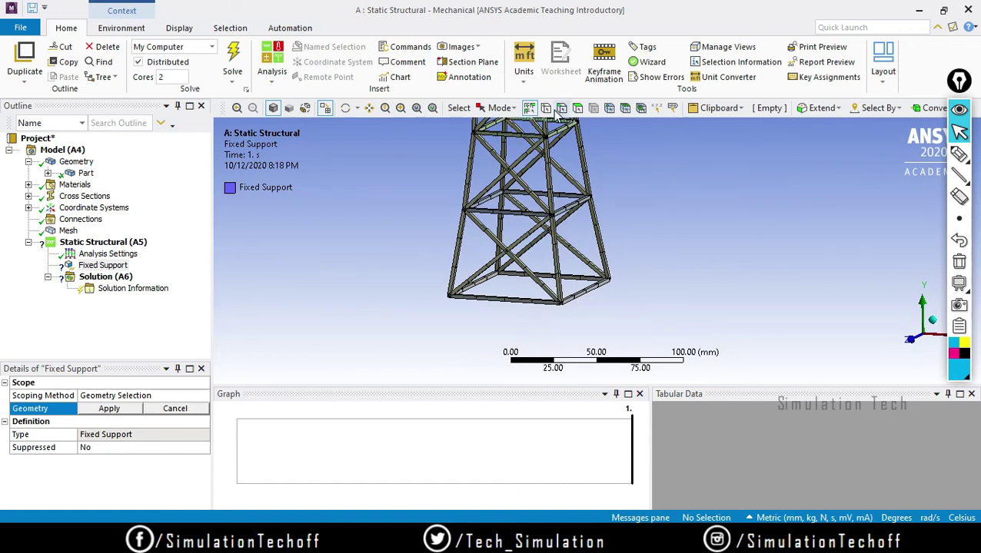
{"action": "left_click", "coordinate": [507, 302]}
{"action": "left_click", "coordinate": [483, 286], "text": "ctrl"}
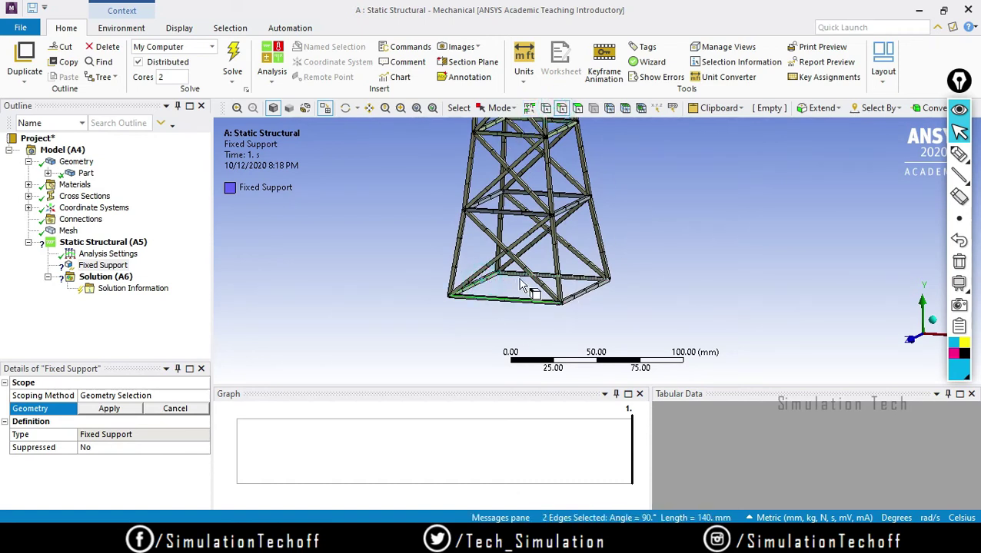
{"action": "left_click", "coordinate": [518, 274], "text": "ctrl"}
{"action": "left_click", "coordinate": [584, 291], "text": "ctrl"}
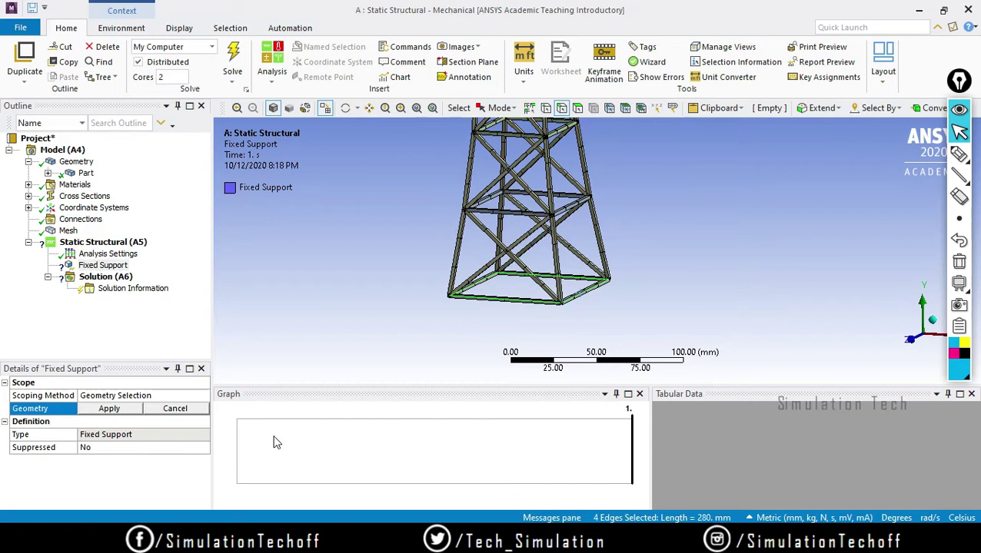
{"action": "left_click", "coordinate": [134, 413]}
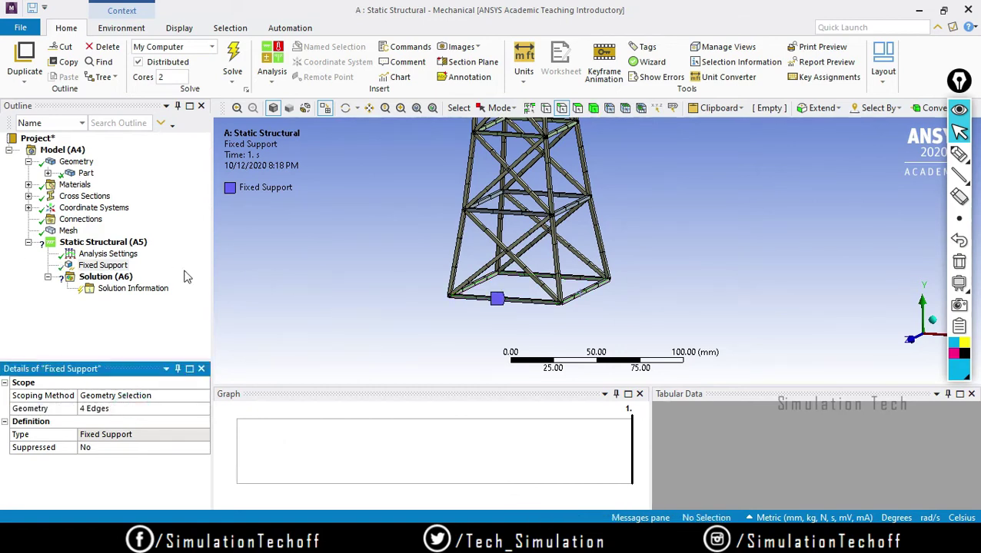
- Insert a Force load into the static structural analysis
{"action": "left_click", "coordinate": [115, 242]}
{"action": "right_click", "coordinate": [132, 243]}
{"action": "mouse_move", "coordinate": [135, 254]}
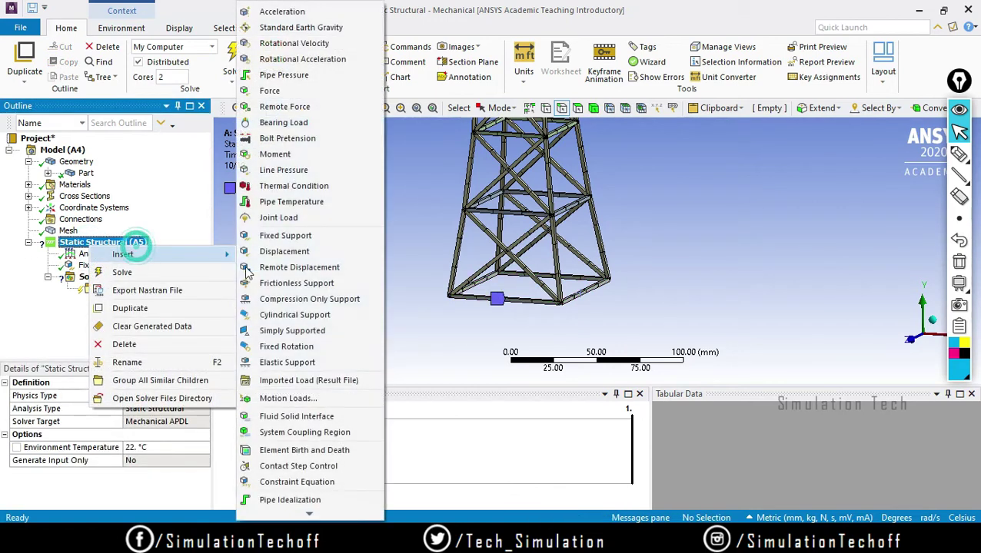
{"action": "left_click", "coordinate": [278, 91]}
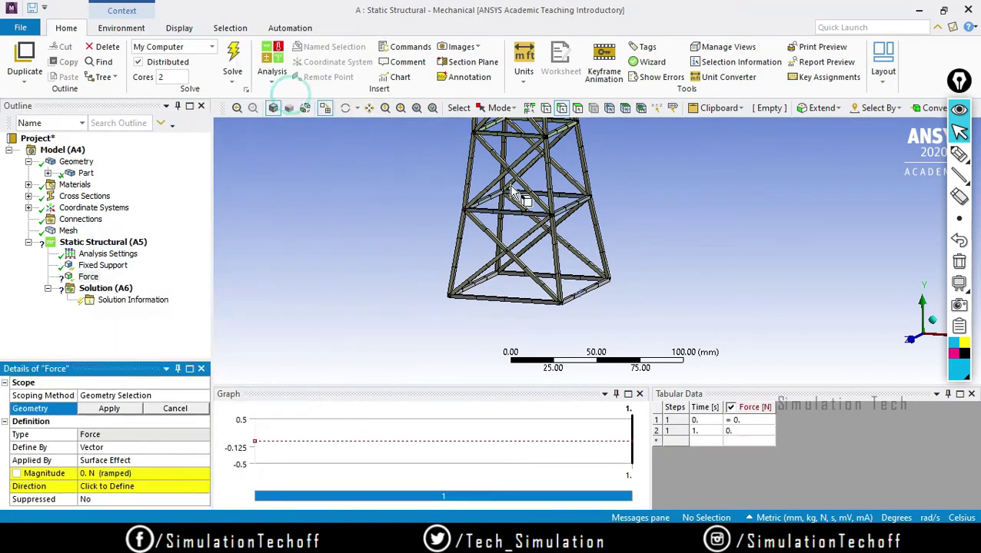
- Scope the force to the four outer tip vertices of the upper and lower cross-arms
{"action": "scroll", "coordinate": [514, 192], "scroll_direction": "down", "scroll_amount": 5}
{"action": "scroll", "coordinate": [582, 190], "scroll_direction": "up", "scroll_amount": 3}
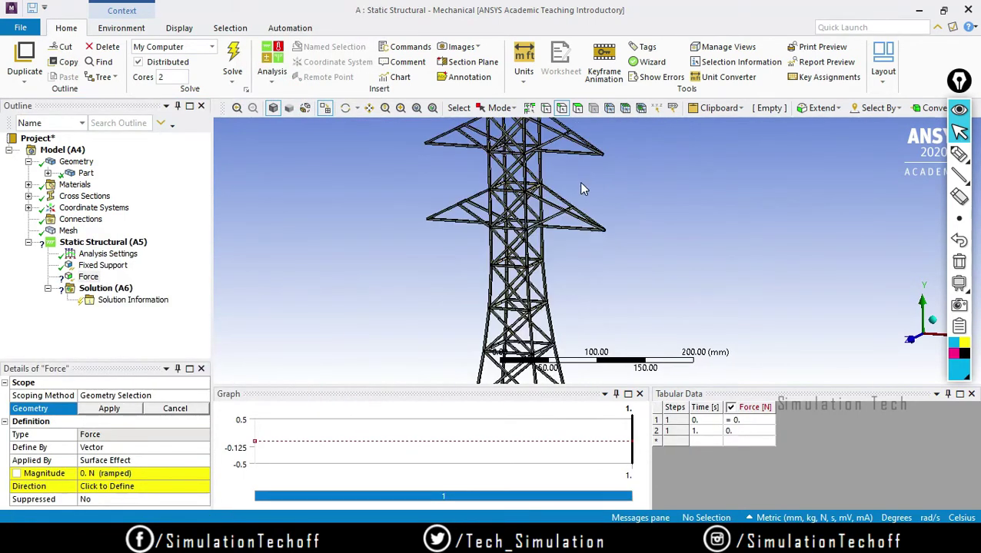
{"action": "scroll", "coordinate": [582, 189], "scroll_direction": "up", "scroll_amount": 2}
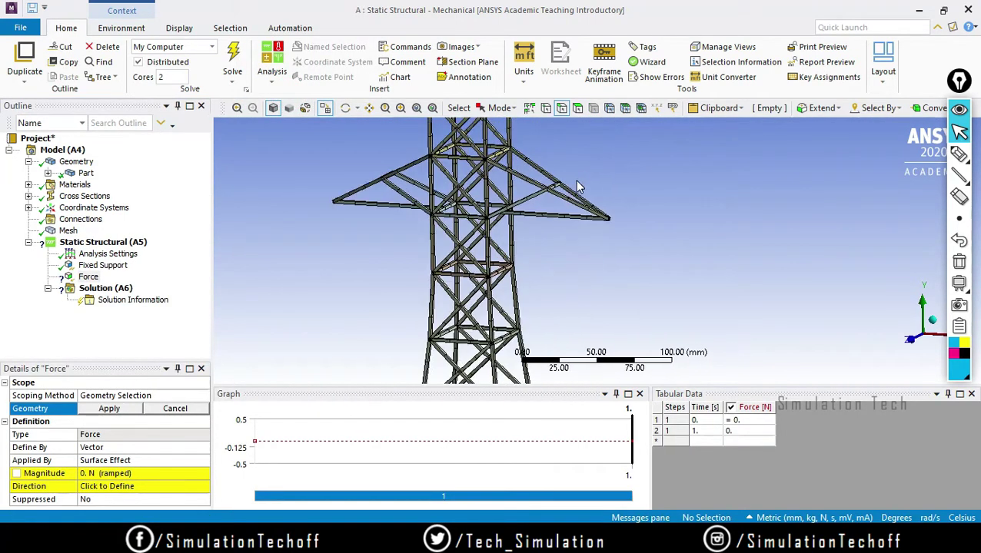
{"action": "left_click", "coordinate": [546, 108]}
{"action": "left_click", "coordinate": [623, 178]}
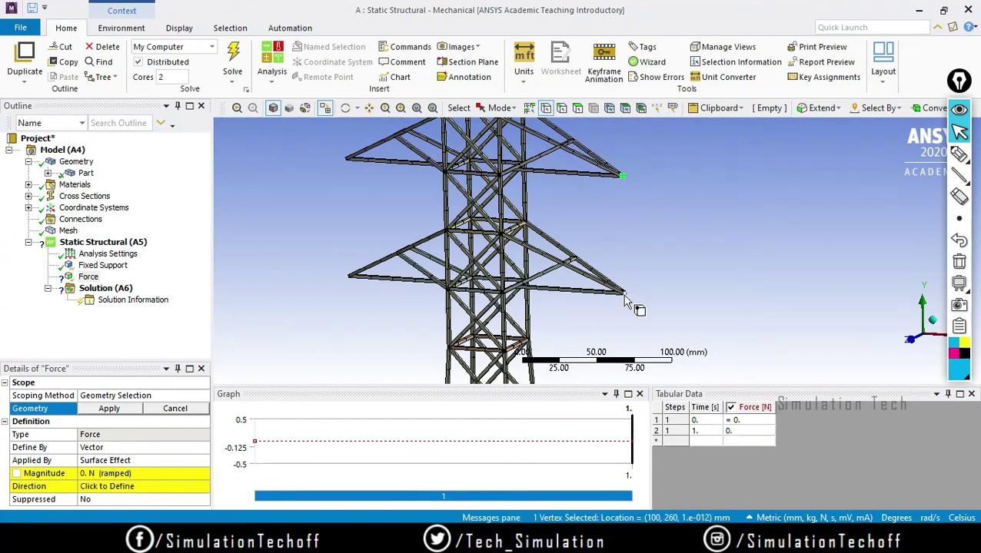
{"action": "left_click", "coordinate": [624, 293], "text": "ctrl"}
{"action": "left_click", "coordinate": [349, 275], "text": "ctrl"}
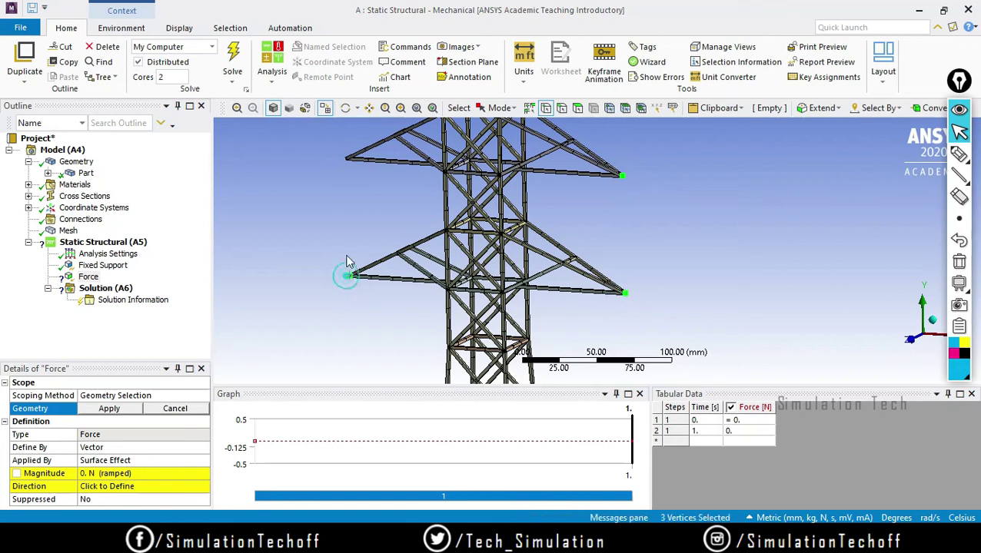
{"action": "left_click", "coordinate": [348, 164], "text": "ctrl"}
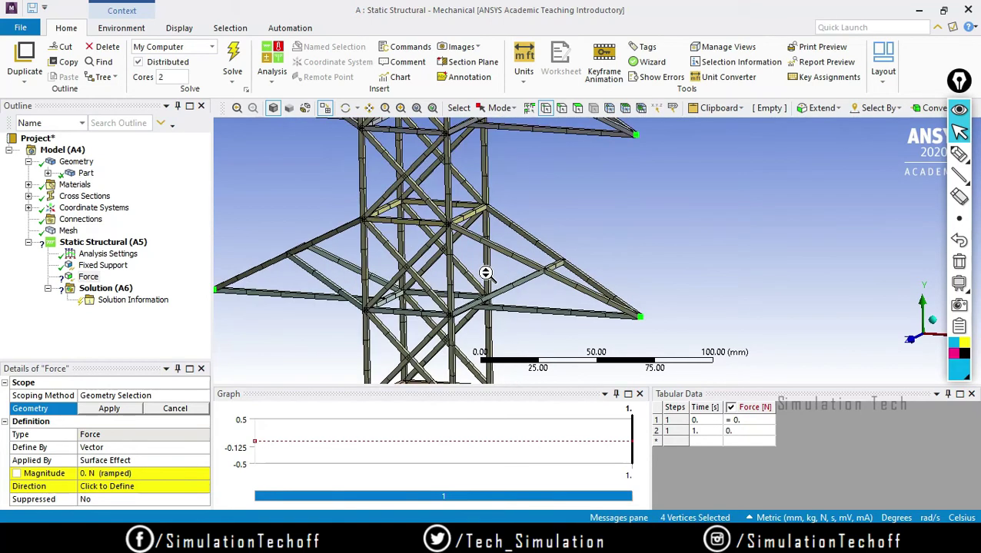
{"action": "scroll", "coordinate": [490, 212], "scroll_direction": "down", "scroll_amount": 3}
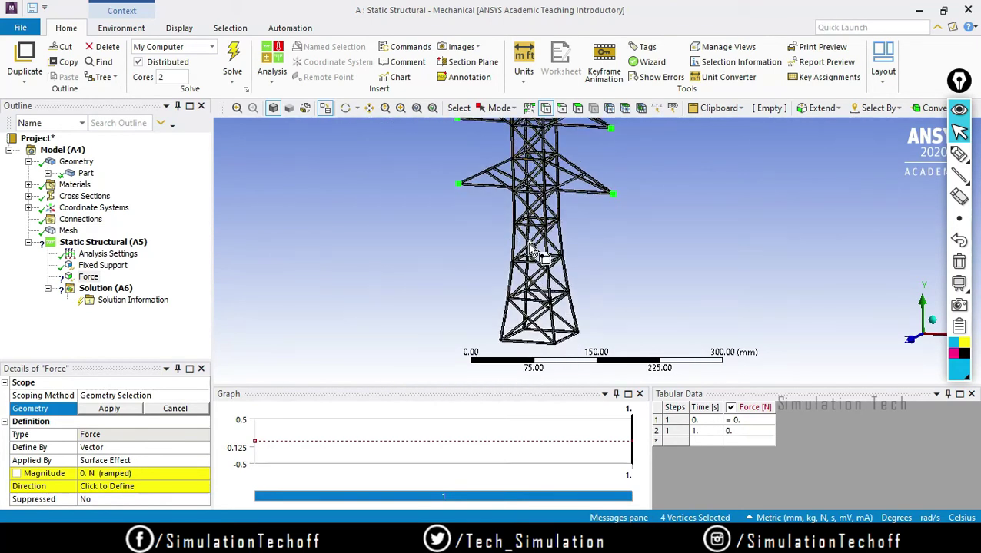
{"action": "left_click", "coordinate": [109, 408]}
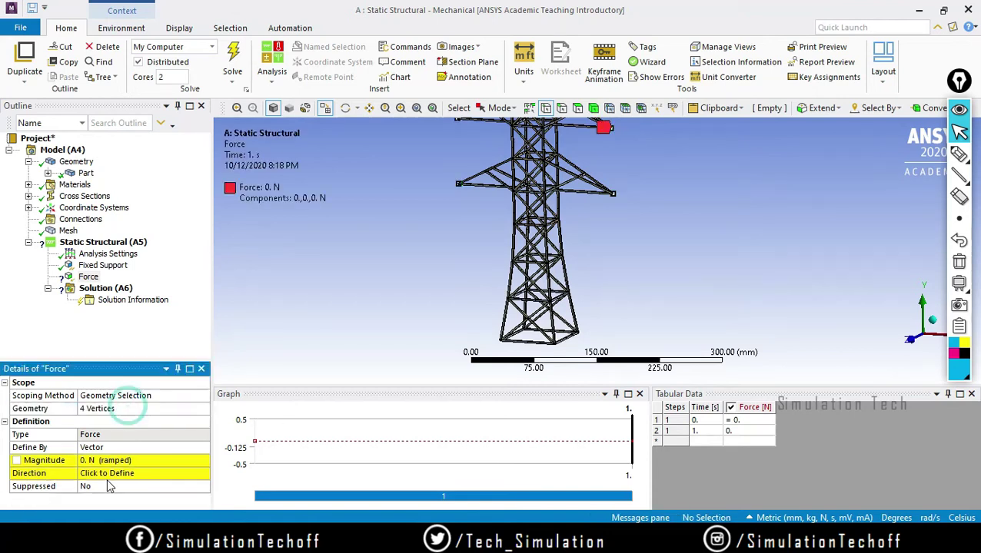
- Set the force magnitude to 1500 N and direct it downward along one of the tower's leg edges
{"action": "mouse_move", "coordinate": [664, 217]}
{"action": "middle_mouse_down"}
{"action": "mouse_move", "coordinate": [687, 261]}
{"action": "mouse_move", "coordinate": [721, 229]}
{"action": "mouse_move", "coordinate": [623, 255]}
{"action": "middle_mouse_up"}
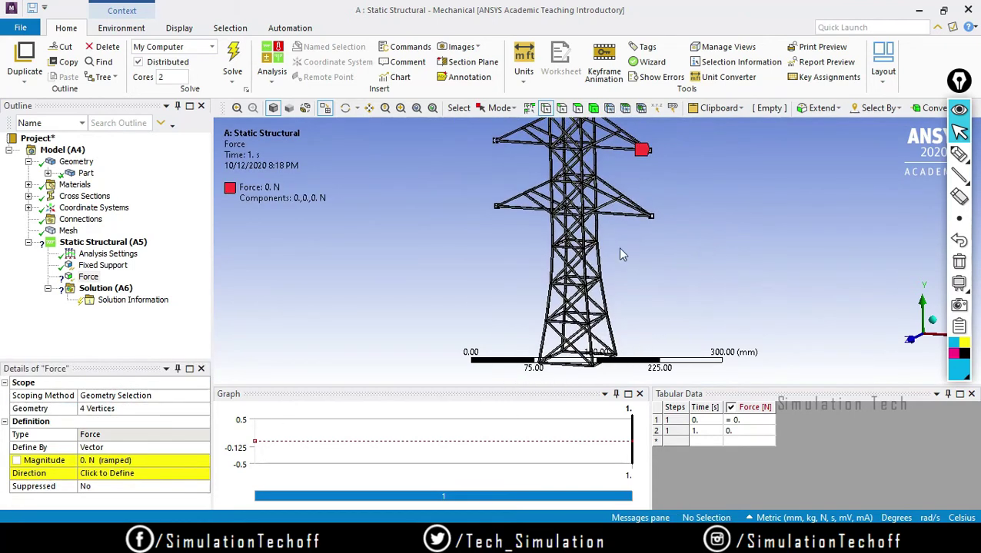
{"action": "left_click", "coordinate": [109, 460]}
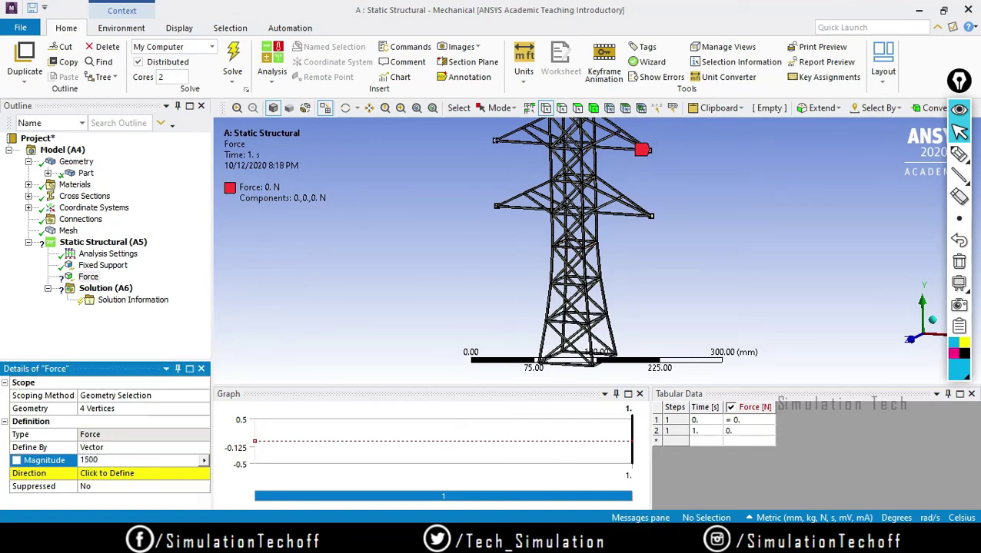
{"action": "key", "text": "Return"}
{"action": "left_click", "coordinate": [146, 475]}
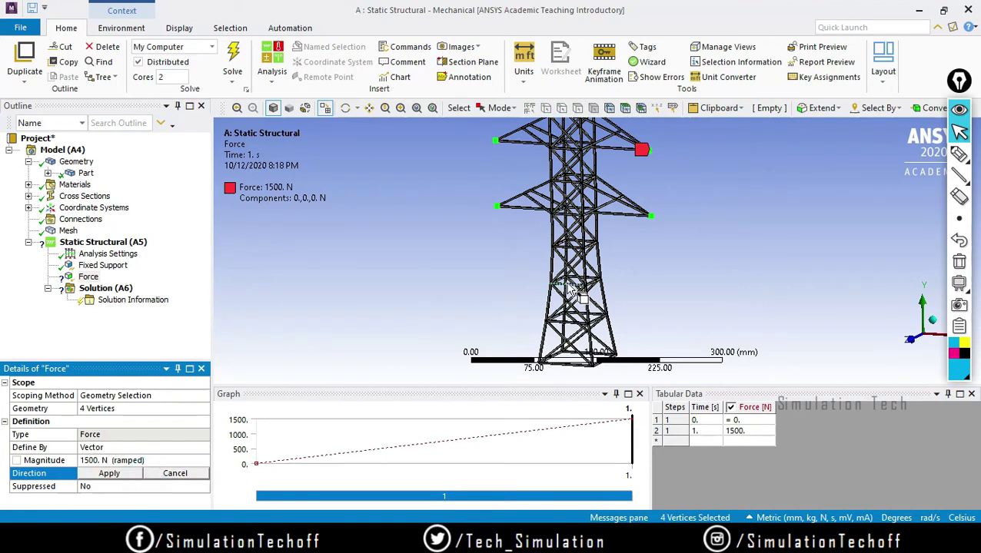
{"action": "left_click", "coordinate": [600, 317]}
{"action": "middle_click_drag", "start_coordinate": [696, 235], "coordinate": [645, 292]}
{"action": "left_click", "coordinate": [109, 474]}
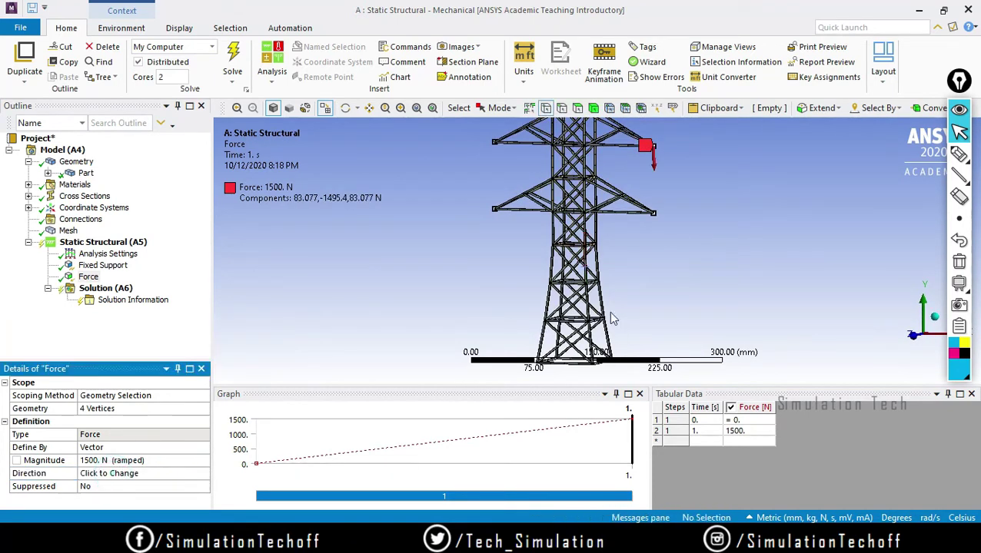
{"action": "middle_click_drag", "start_coordinate": [586, 208], "coordinate": [654, 215]}
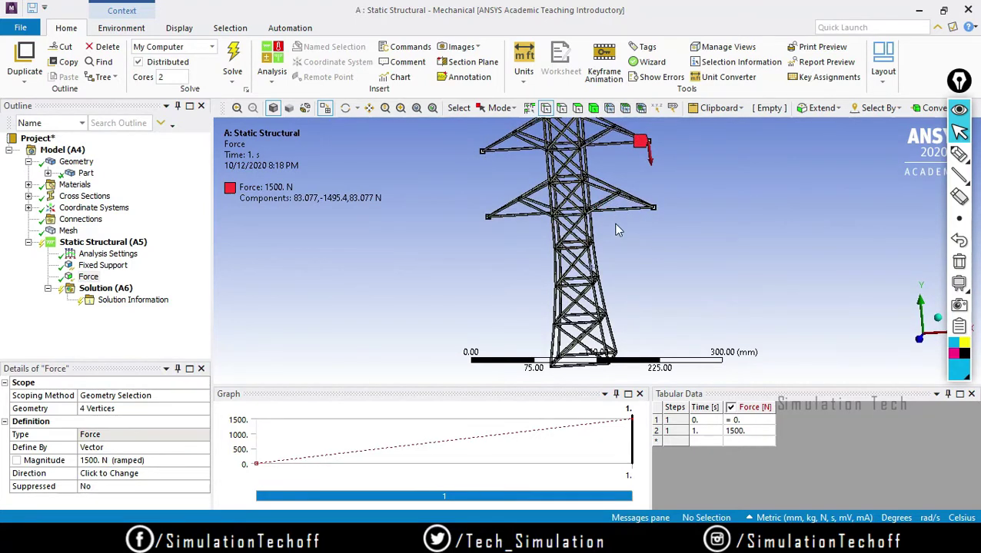
{"action": "mouse_move", "coordinate": [618, 229]}
{"action": "middle_mouse_down"}
{"action": "mouse_move", "coordinate": [521, 230]}
{"action": "mouse_move", "coordinate": [561, 213]}
{"action": "mouse_move", "coordinate": [624, 269]}
{"action": "mouse_move", "coordinate": [607, 246]}
{"action": "mouse_move", "coordinate": [615, 238]}
{"action": "mouse_move", "coordinate": [615, 254]}
{"action": "mouse_move", "coordinate": [740, 237]}
{"action": "middle_mouse_up"}
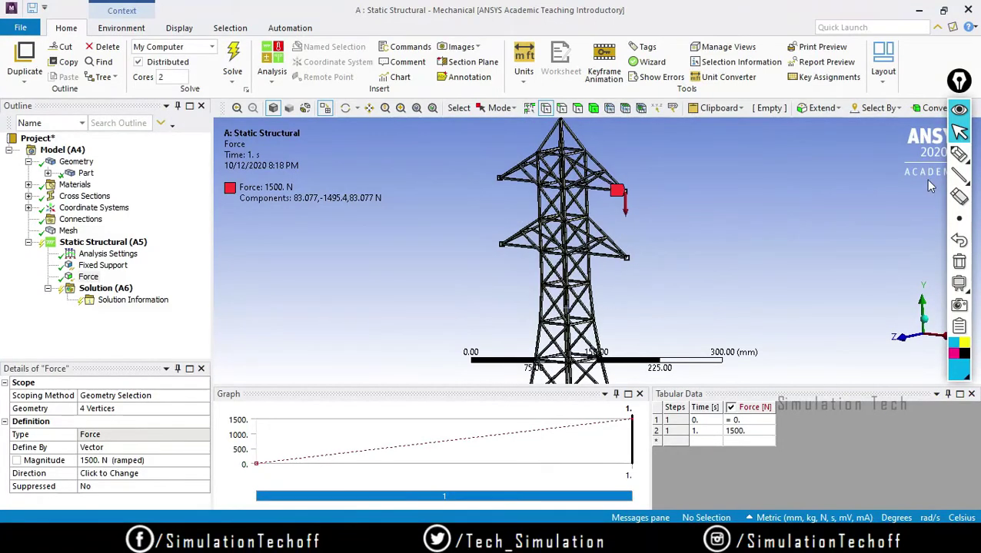
{"action": "left_click", "coordinate": [959, 153]}
{"action": "mouse_move", "coordinate": [422, 222]}
{"action": "left_mouse_down"}
{"action": "mouse_move", "coordinate": [527, 231]}
{"action": "mouse_move", "coordinate": [585, 221]}
{"action": "mouse_move", "coordinate": [627, 193]}
{"action": "mouse_move", "coordinate": [681, 203]}
{"action": "mouse_move", "coordinate": [796, 166]}
{"action": "left_mouse_up"}
{"action": "mouse_move", "coordinate": [361, 185]}
{"action": "left_mouse_down"}
{"action": "mouse_move", "coordinate": [470, 192]}
{"action": "mouse_move", "coordinate": [499, 180]}
{"action": "mouse_move", "coordinate": [552, 183]}
{"action": "mouse_move", "coordinate": [667, 141]}
{"action": "left_mouse_up"}
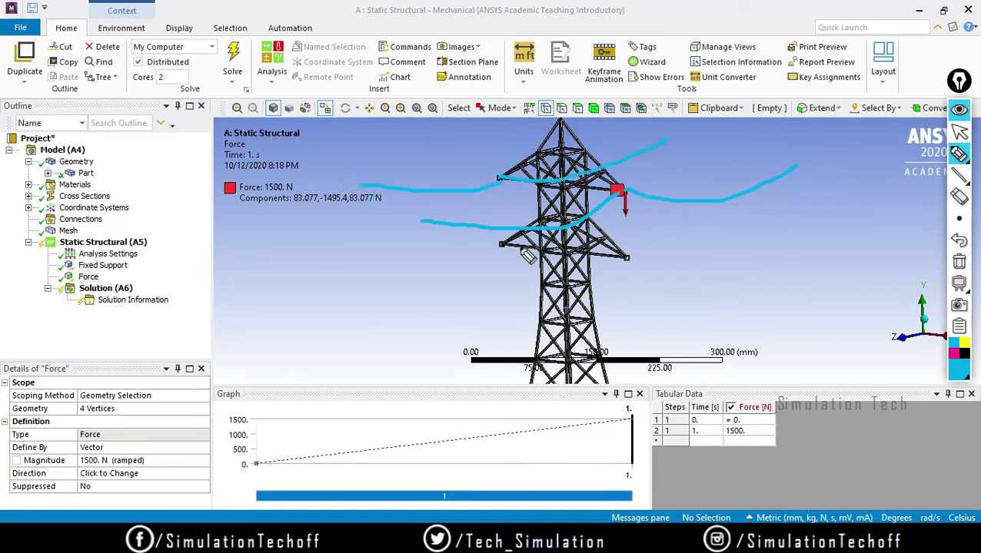
{"action": "left_click_drag", "start_coordinate": [504, 245], "coordinate": [386, 262]}
{"action": "mouse_move", "coordinate": [627, 258]}
{"action": "left_mouse_down"}
{"action": "mouse_move", "coordinate": [479, 293]}
{"action": "mouse_move", "coordinate": [434, 288]}
{"action": "left_mouse_up"}
{"action": "mouse_move", "coordinate": [627, 259]}
{"action": "left_mouse_down"}
{"action": "mouse_move", "coordinate": [699, 262]}
{"action": "mouse_move", "coordinate": [788, 240]}
{"action": "left_mouse_up"}
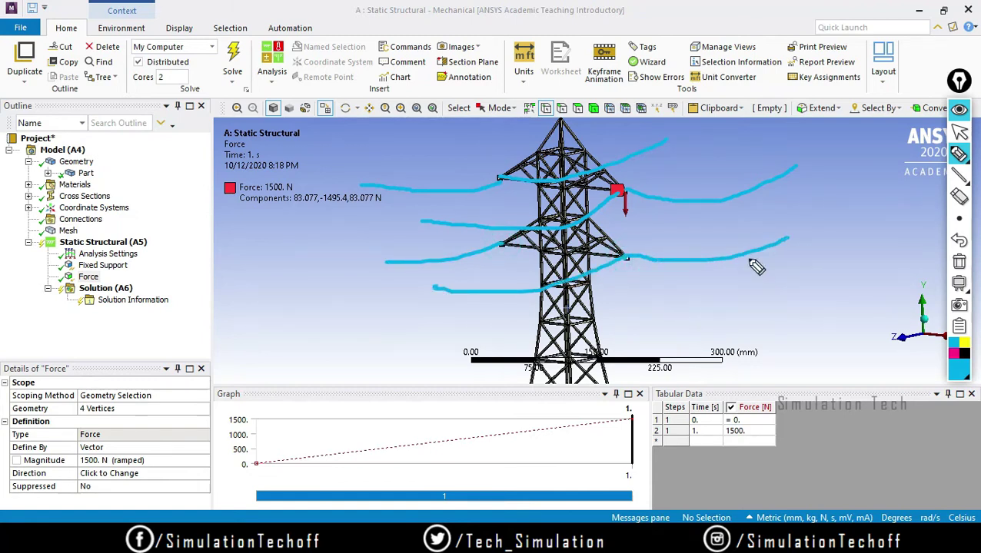
{"action": "left_click", "coordinate": [959, 261]}
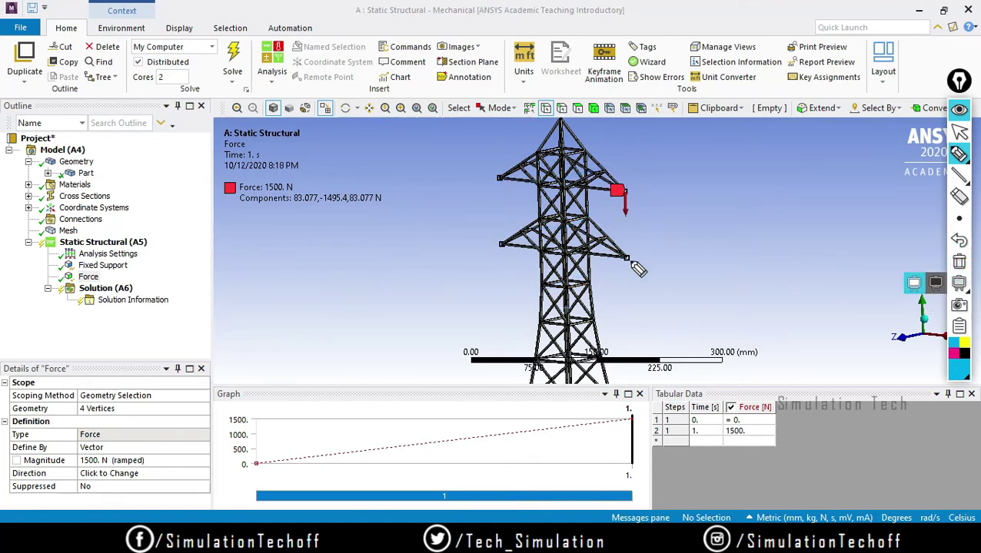
{"action": "mouse_move", "coordinate": [656, 258]}
{"action": "left_mouse_down"}
{"action": "mouse_move", "coordinate": [654, 298]}
{"action": "mouse_move", "coordinate": [662, 284]}
{"action": "left_mouse_up"}
{"action": "left_click", "coordinate": [959, 262]}
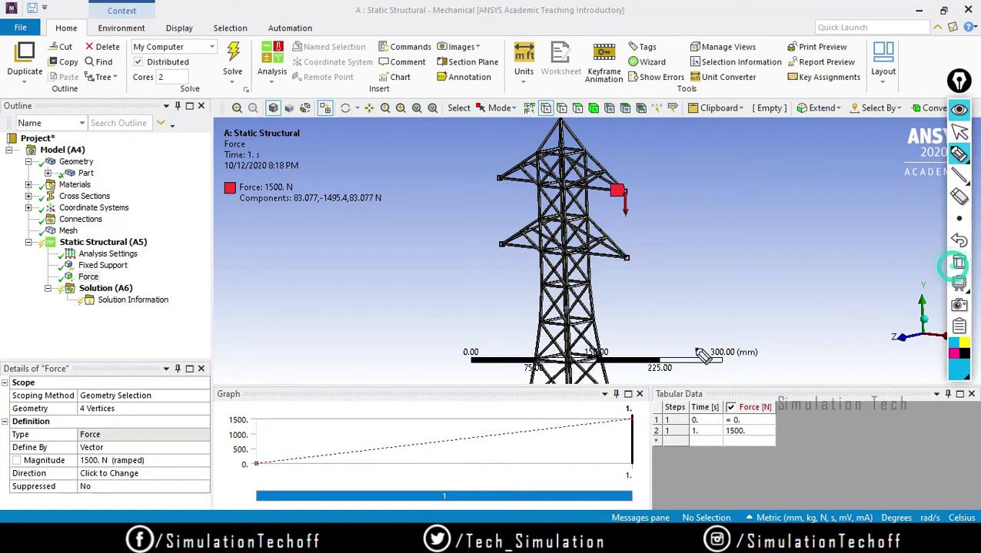
{"action": "mouse_move", "coordinate": [472, 289]}
{"action": "left_mouse_down"}
{"action": "mouse_move", "coordinate": [532, 306]}
{"action": "mouse_move", "coordinate": [524, 314]}
{"action": "left_mouse_up"}
{"action": "mouse_move", "coordinate": [632, 145]}
{"action": "left_mouse_down"}
{"action": "mouse_move", "coordinate": [607, 151]}
{"action": "mouse_move", "coordinate": [630, 168]}
{"action": "left_mouse_up"}
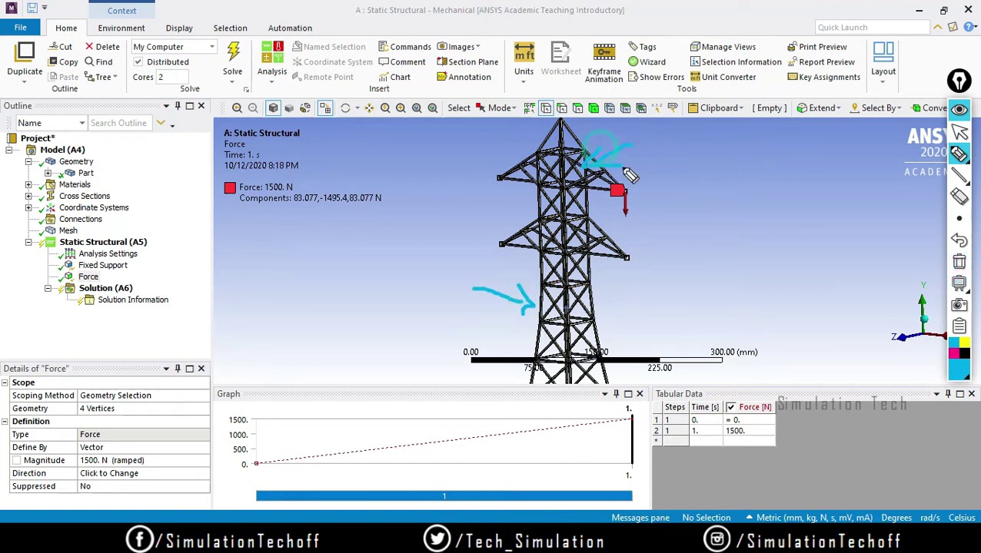
{"action": "left_click", "coordinate": [959, 262]}
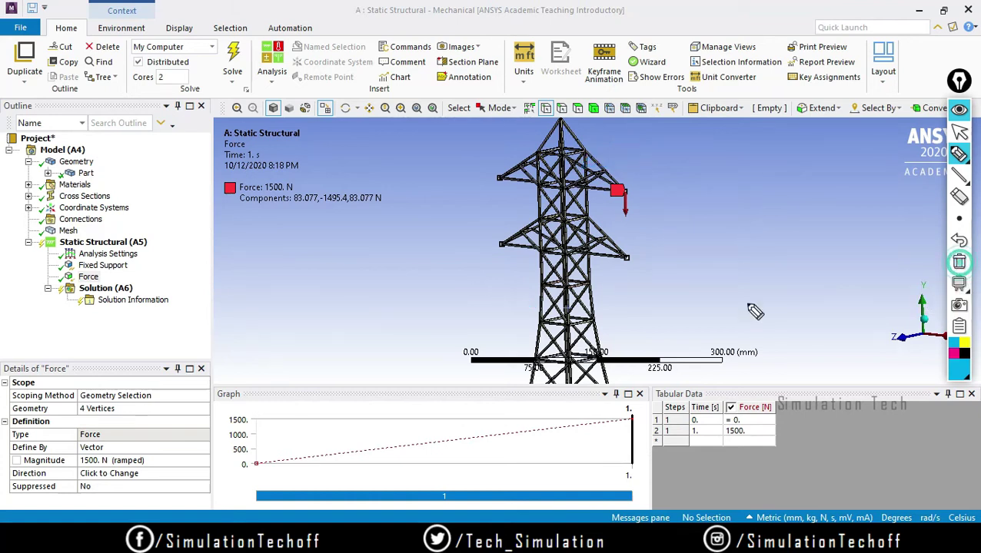
{"action": "left_click", "coordinate": [959, 132]}
- Insert a second Force load into the static structural analysis
{"action": "scroll", "coordinate": [626, 248], "scroll_direction": "down", "scroll_amount": 3}
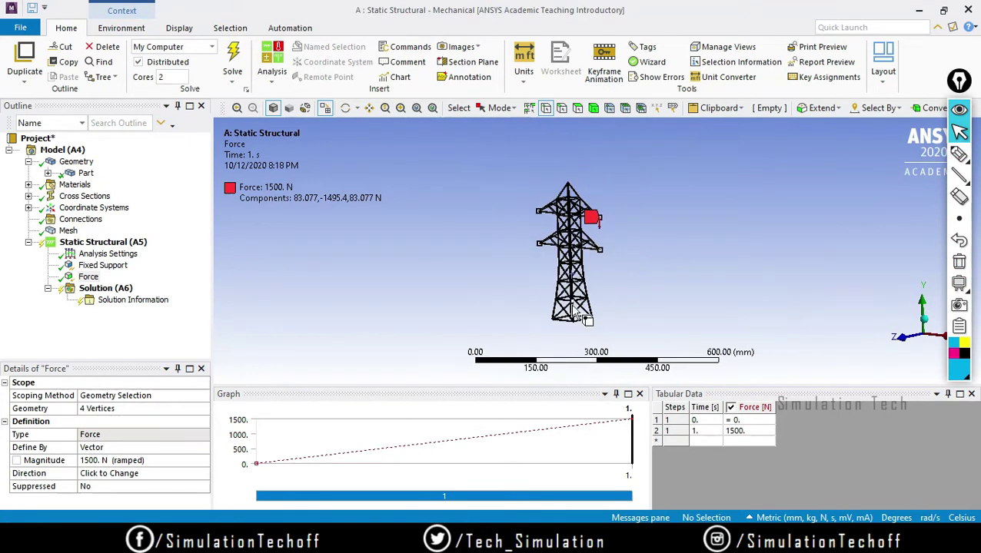
{"action": "scroll", "coordinate": [594, 287], "scroll_direction": "up", "scroll_amount": 5}
{"action": "scroll", "coordinate": [590, 246], "scroll_direction": "up", "scroll_amount": 3}
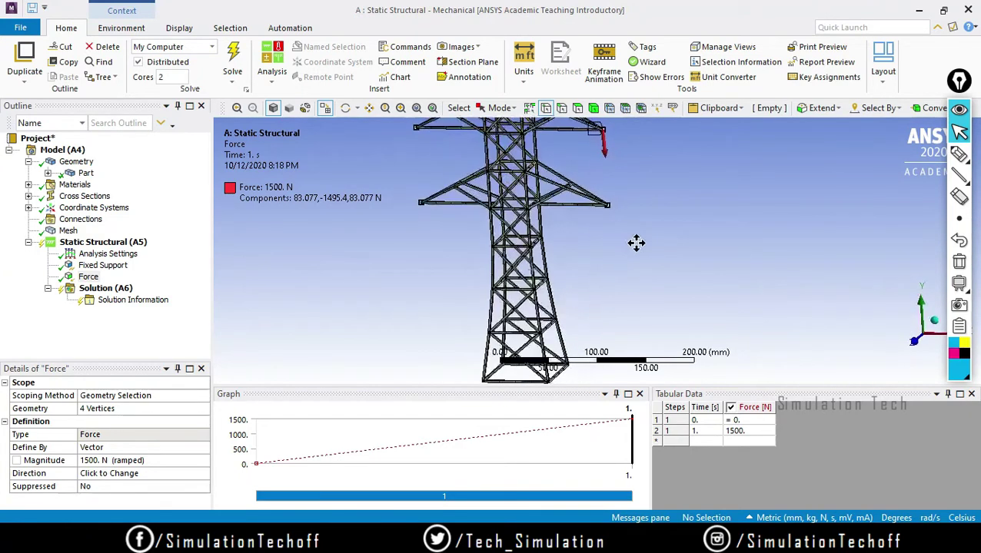
{"action": "scroll", "coordinate": [547, 214], "scroll_direction": "down", "scroll_amount": 5}
{"action": "scroll", "coordinate": [573, 173], "scroll_direction": "up", "scroll_amount": 3}
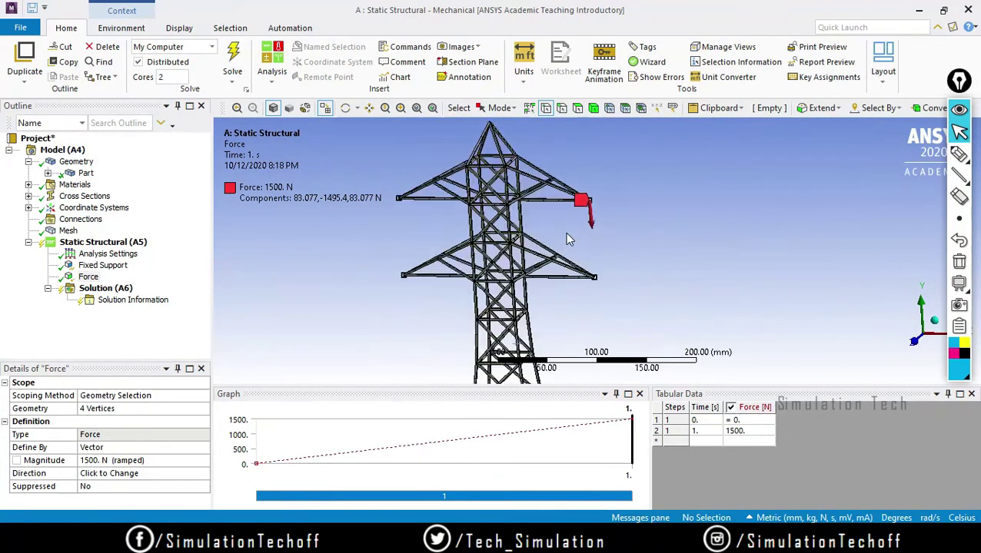
{"action": "right_click", "coordinate": [100, 243]}
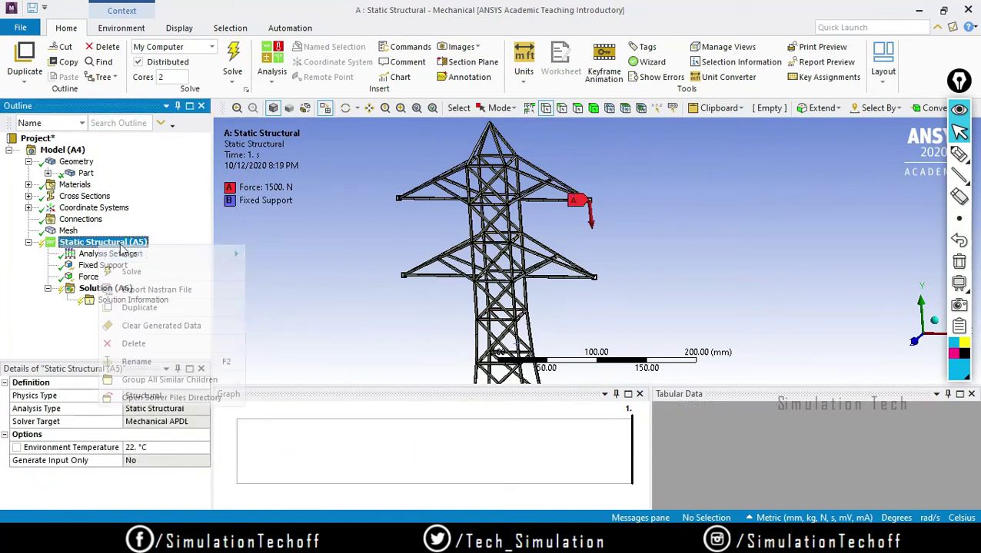
{"action": "mouse_move", "coordinate": [155, 255]}
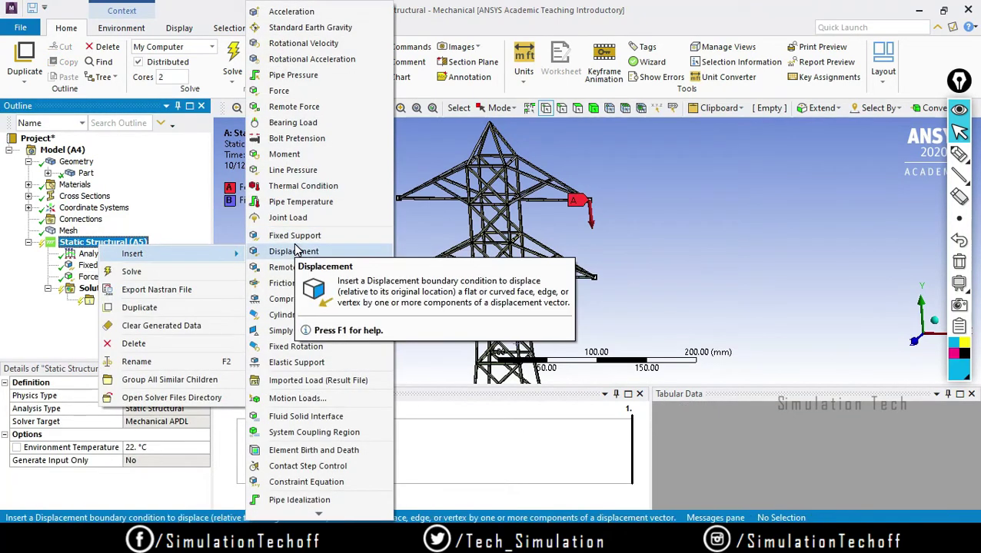
{"action": "left_click", "coordinate": [290, 91]}
- Scope the second force to the four horizontal edges of the square frame at the base of the tower's peak
{"action": "scroll", "coordinate": [482, 182], "scroll_direction": "up", "scroll_amount": 5}
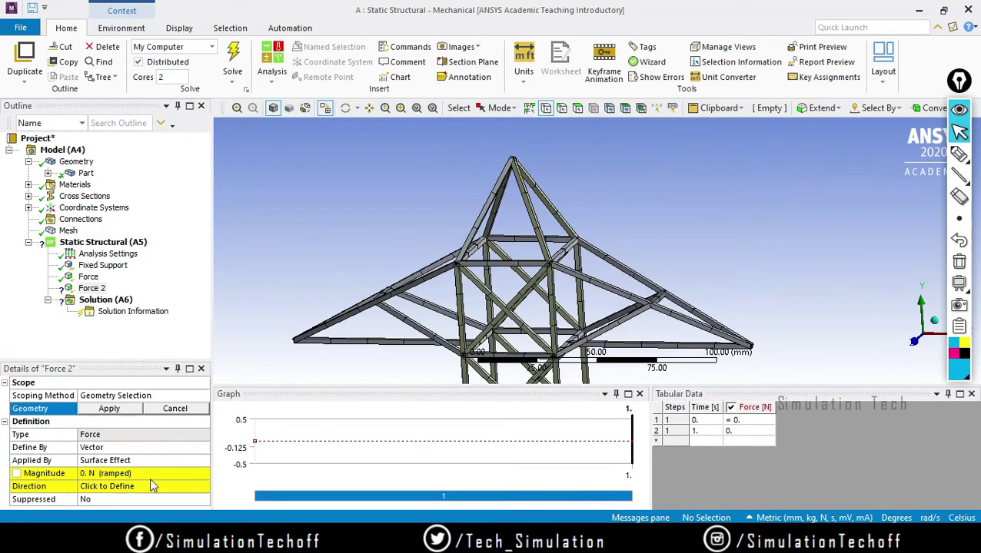
{"action": "left_click", "coordinate": [561, 108]}
{"action": "left_click", "coordinate": [498, 264]}
{"action": "left_click", "coordinate": [466, 254], "text": "ctrl"}
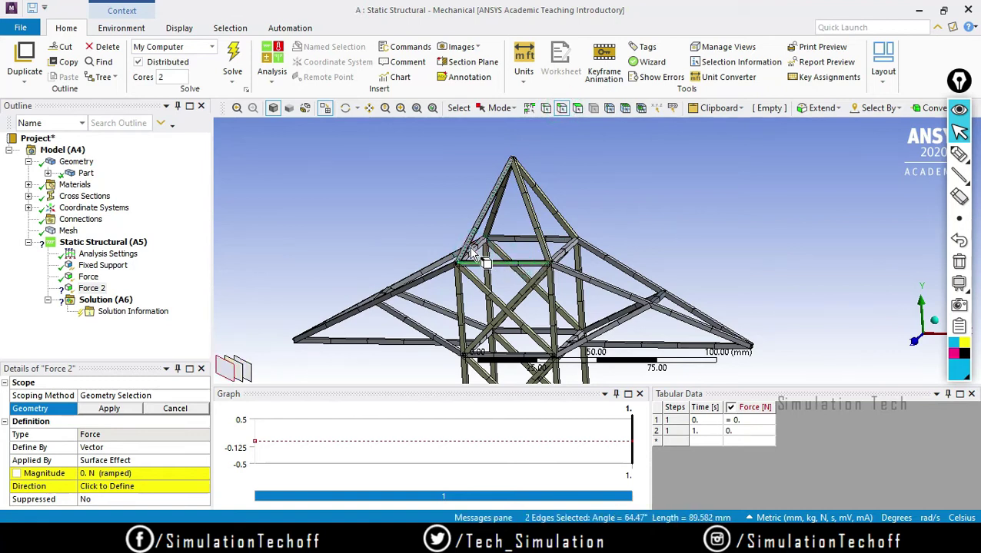
{"action": "left_click", "coordinate": [482, 241], "text": "ctrl"}
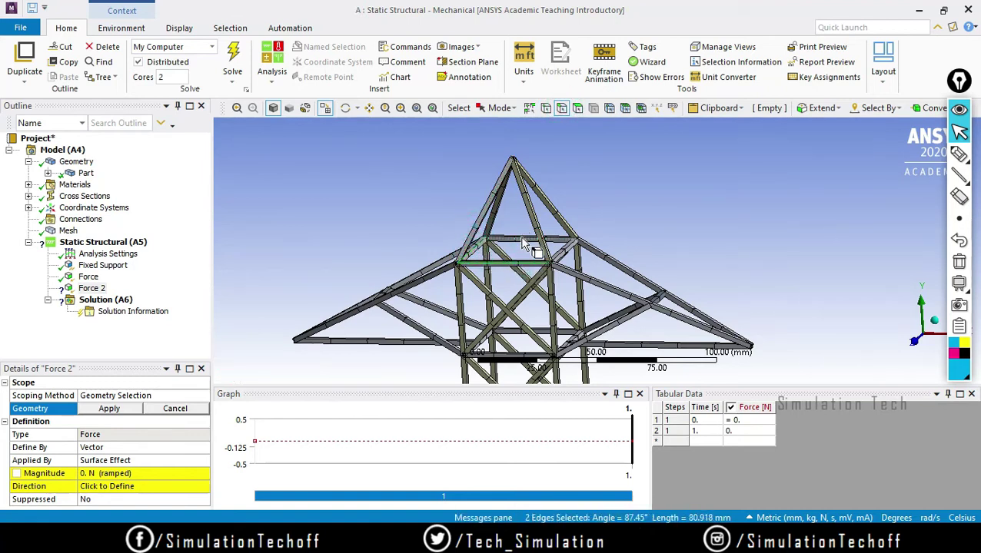
{"action": "left_click", "coordinate": [561, 248], "text": "ctrl"}
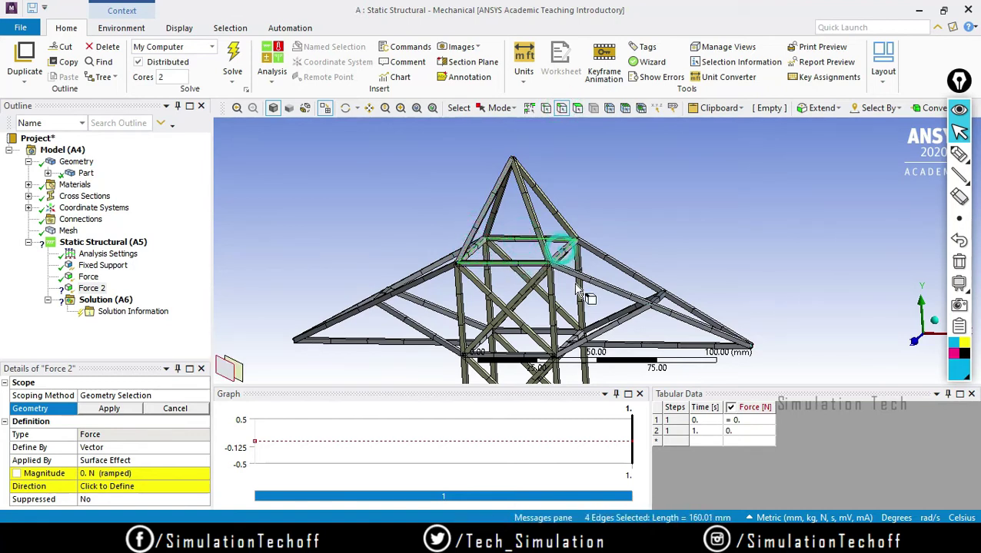
{"action": "left_click", "coordinate": [110, 408]}
- Set the second force's magnitude to 600 N and direct it downward along a vertical leg edge between the cross-arms
{"action": "middle_click_drag", "start_coordinate": [421, 393], "coordinate": [428, 316]}
{"action": "scroll", "coordinate": [429, 316], "scroll_direction": "down", "scroll_amount": 3}
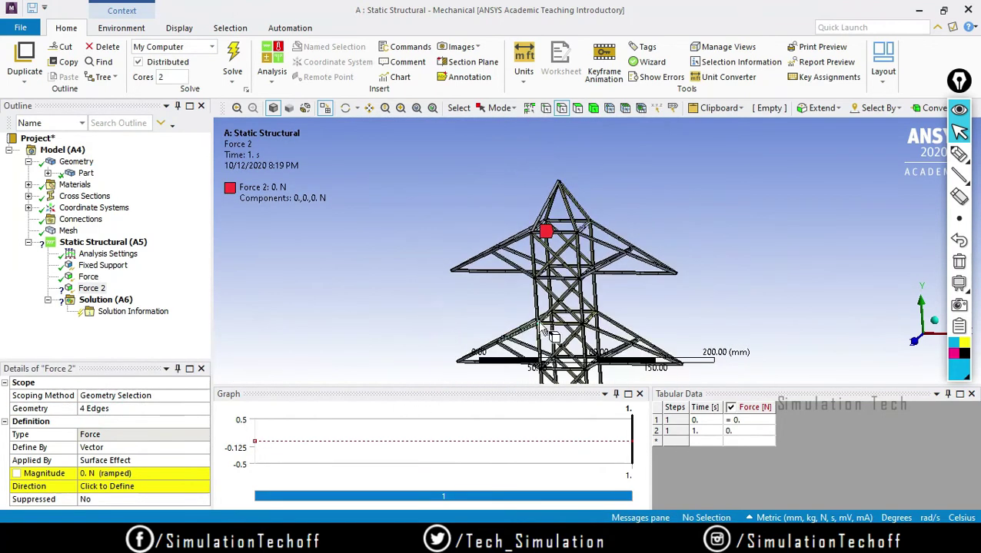
{"action": "left_click", "coordinate": [146, 474]}
{"action": "left_click", "coordinate": [144, 474]}
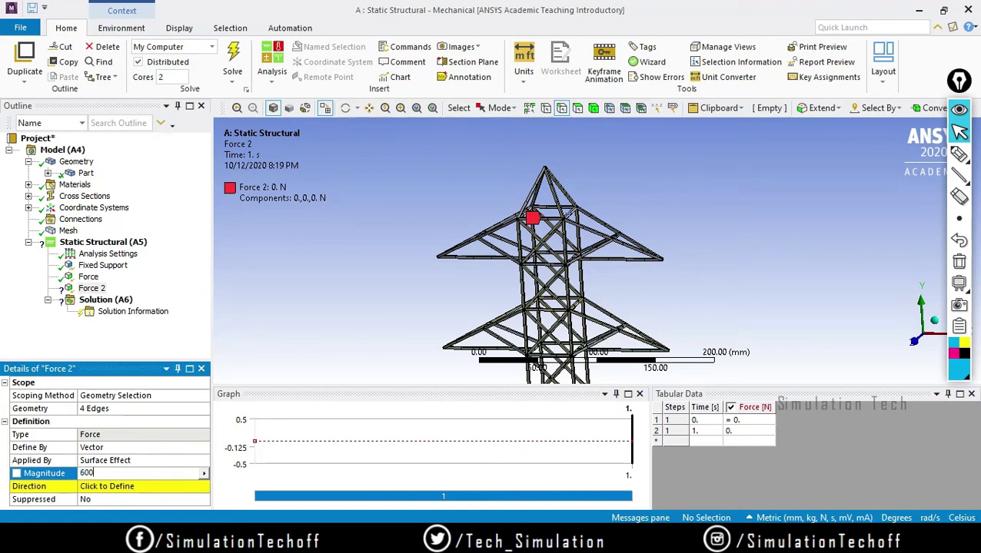
{"action": "type", "text": "600"}
{"action": "key", "text": "Return"}
{"action": "left_click", "coordinate": [127, 486]}
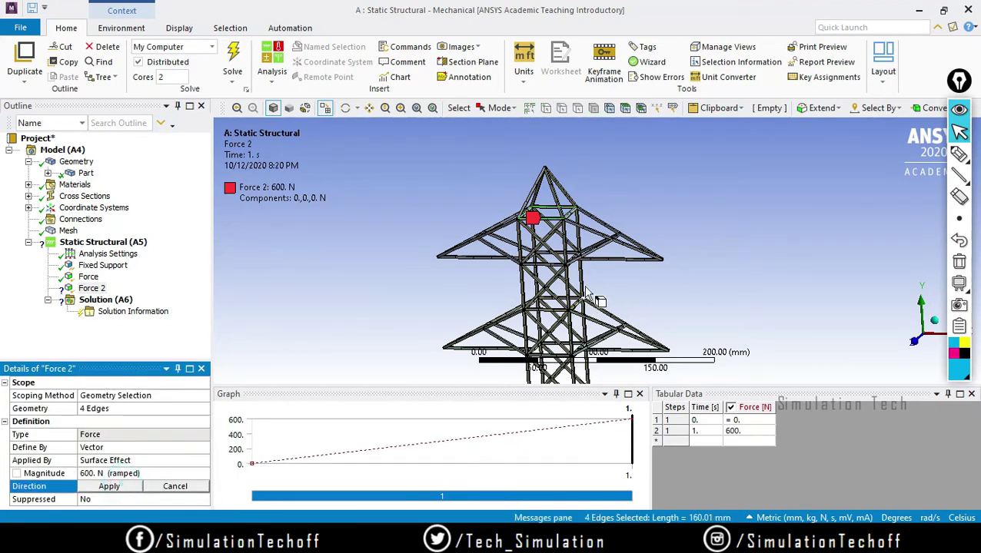
{"action": "left_click", "coordinate": [581, 321]}
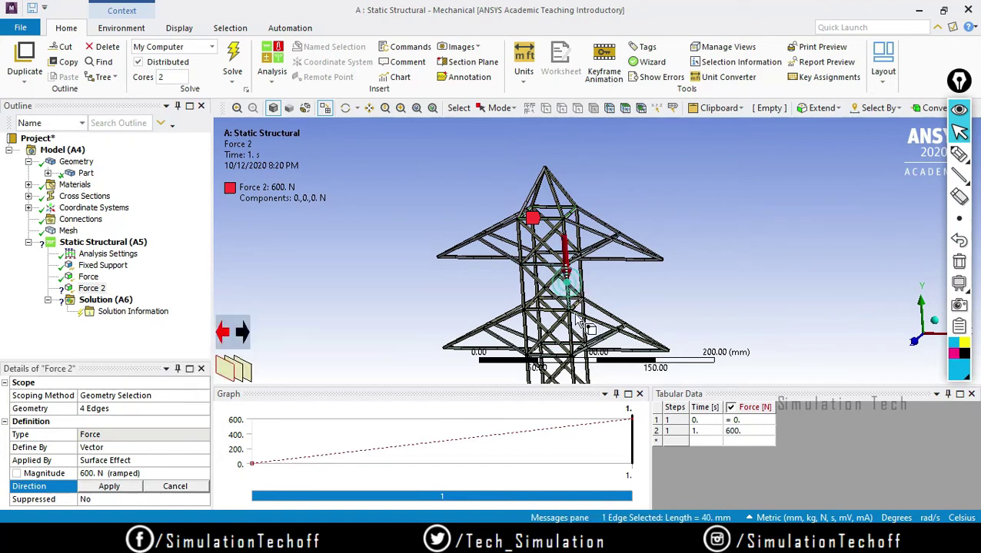
{"action": "left_click", "coordinate": [109, 486]}
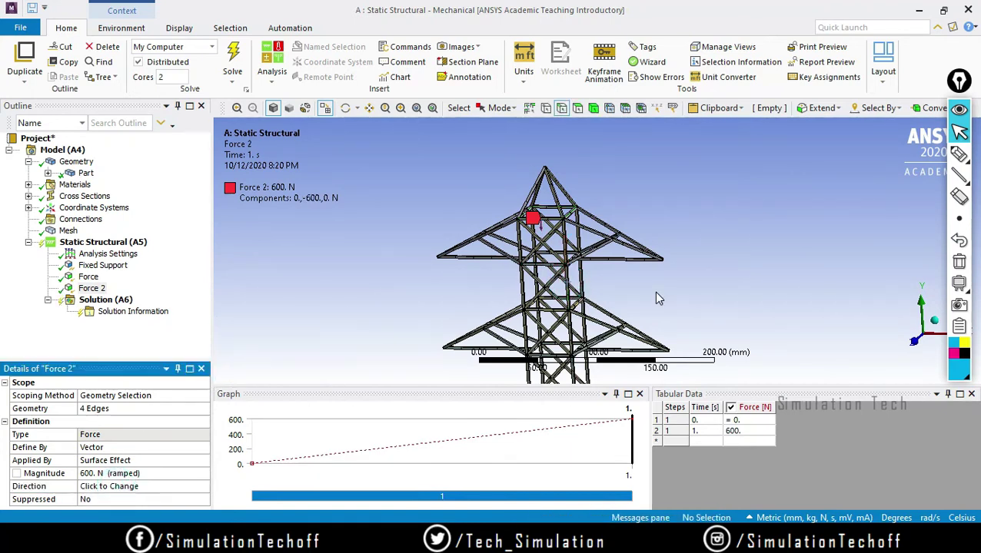
- Insert a third Force load into the static structural analysis
{"action": "scroll", "coordinate": [608, 281], "scroll_direction": "up", "scroll_amount": 4}
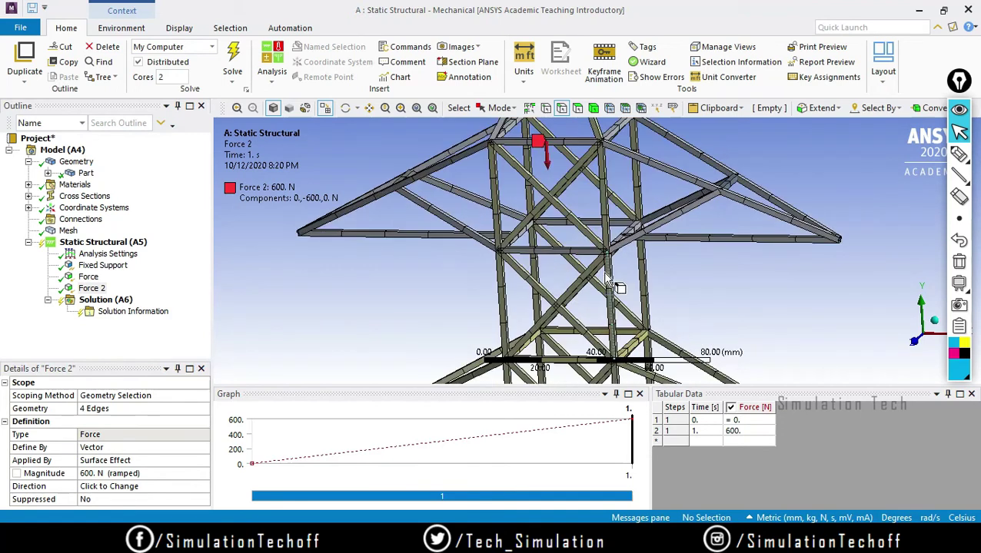
{"action": "scroll", "coordinate": [607, 278], "scroll_direction": "down", "scroll_amount": 5}
{"action": "scroll", "coordinate": [553, 315], "scroll_direction": "up", "scroll_amount": 3}
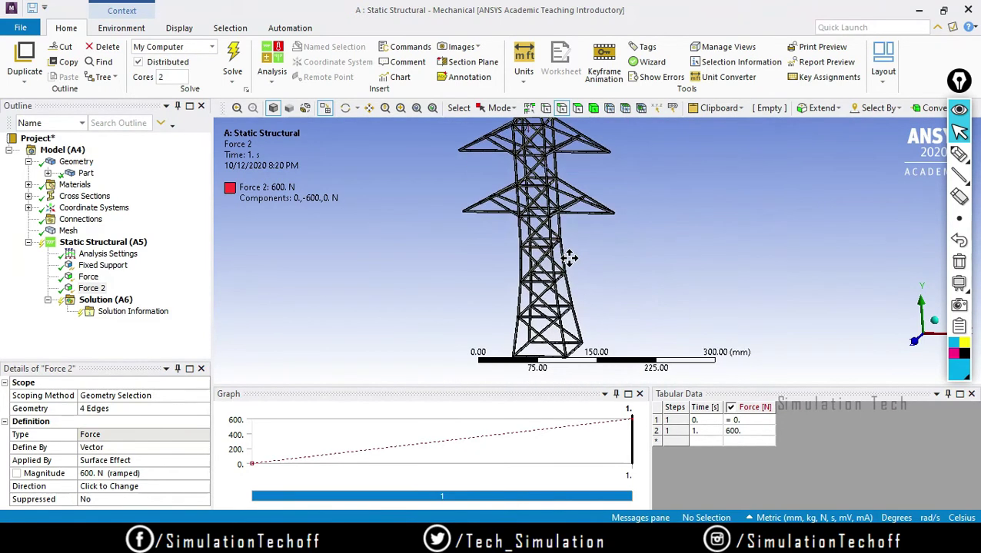
{"action": "middle_click_drag", "start_coordinate": [533, 314], "coordinate": [650, 226], "text": "ctrl"}
{"action": "scroll", "coordinate": [508, 307], "scroll_direction": "up", "scroll_amount": 3}
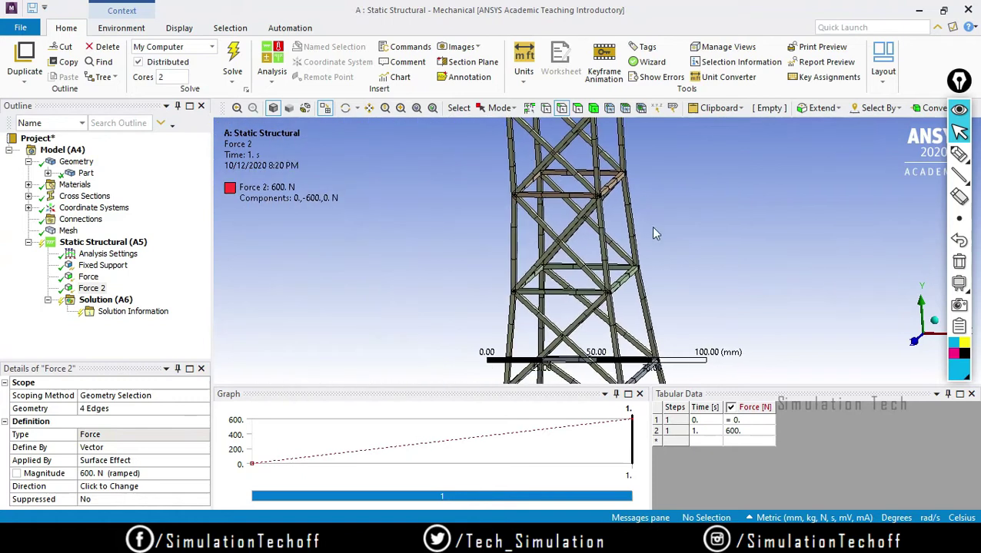
{"action": "right_click", "coordinate": [91, 243]}
{"action": "mouse_move", "coordinate": [161, 254]}
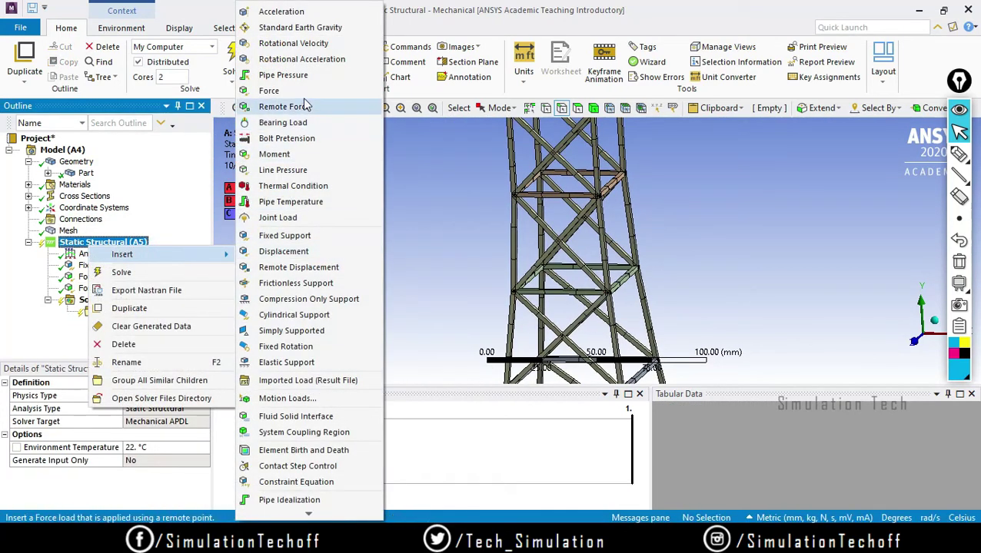
{"action": "left_click", "coordinate": [269, 90]}
- Scope the third force to a single vertex at the front leg joint in the tower's lower section
{"action": "left_click", "coordinate": [611, 298]}
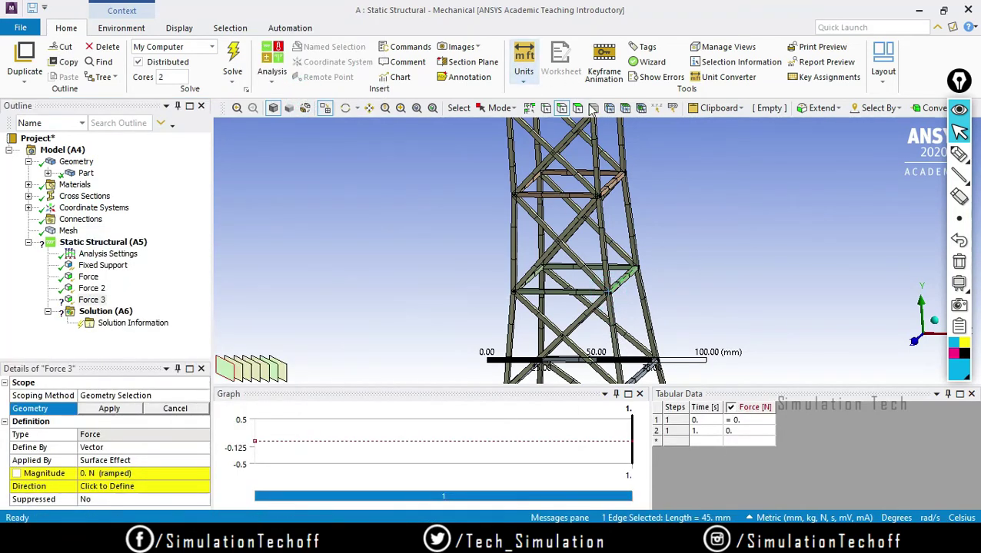
{"action": "left_click", "coordinate": [545, 109]}
{"action": "left_click", "coordinate": [608, 295]}
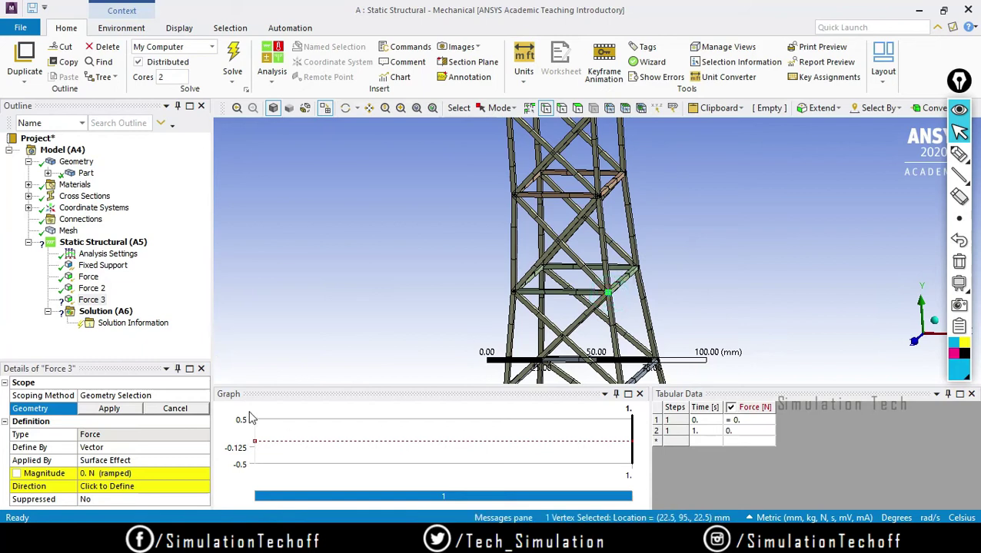
{"action": "left_click", "coordinate": [115, 410]}
- Set the third force's magnitude to 750 N and direct it downward along the leg edge above its vertex
{"action": "left_click", "coordinate": [123, 460]}
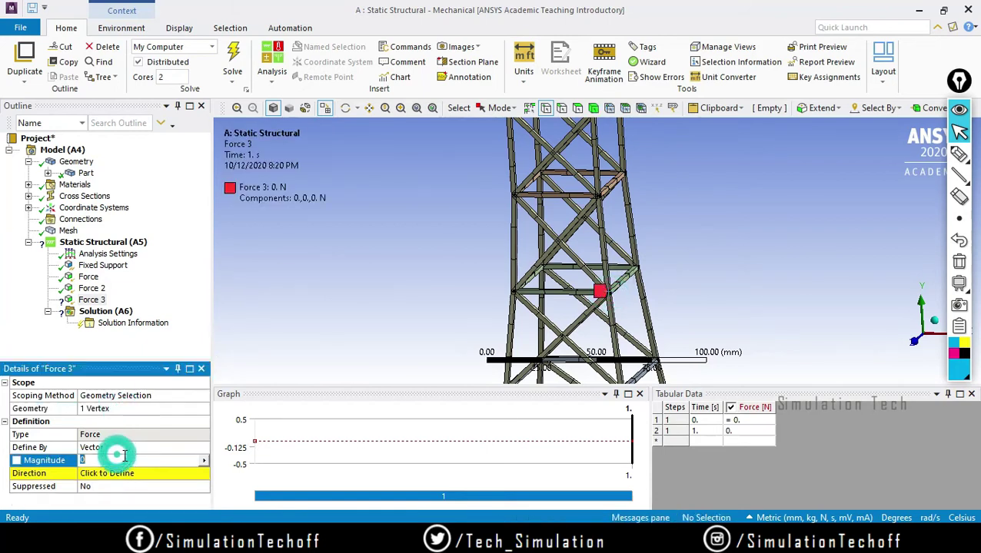
{"action": "key", "text": "Return"}
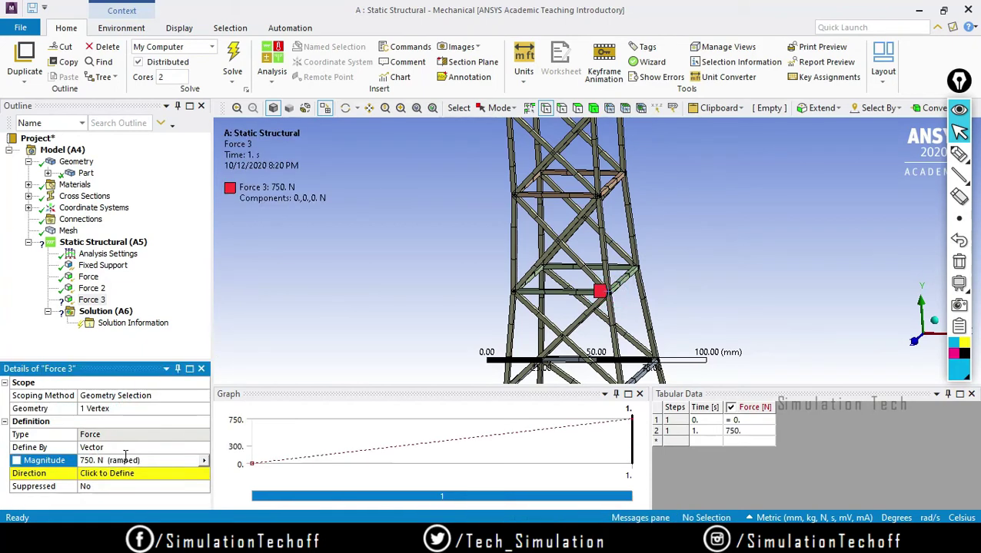
{"action": "left_click", "coordinate": [122, 473]}
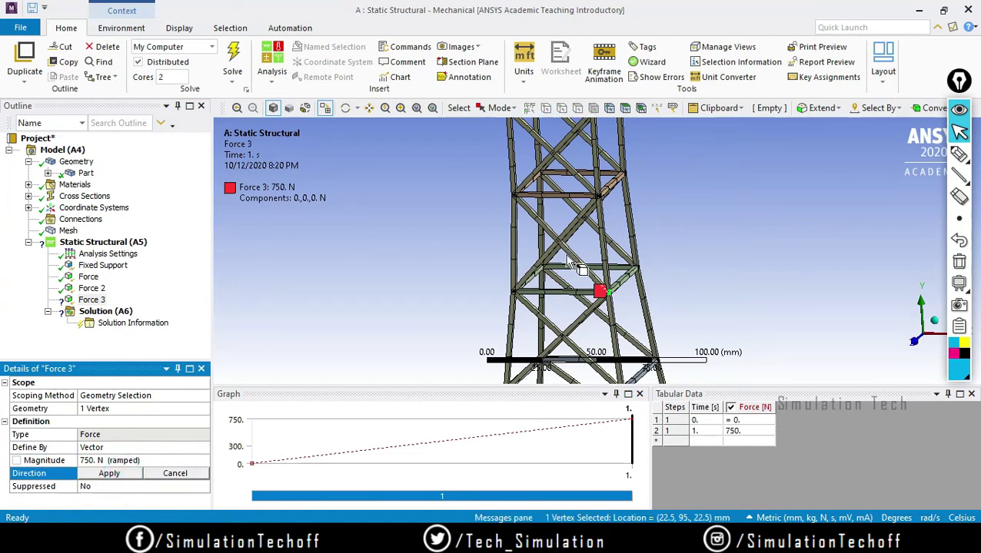
{"action": "left_click", "coordinate": [603, 222]}
{"action": "left_click", "coordinate": [109, 474]}
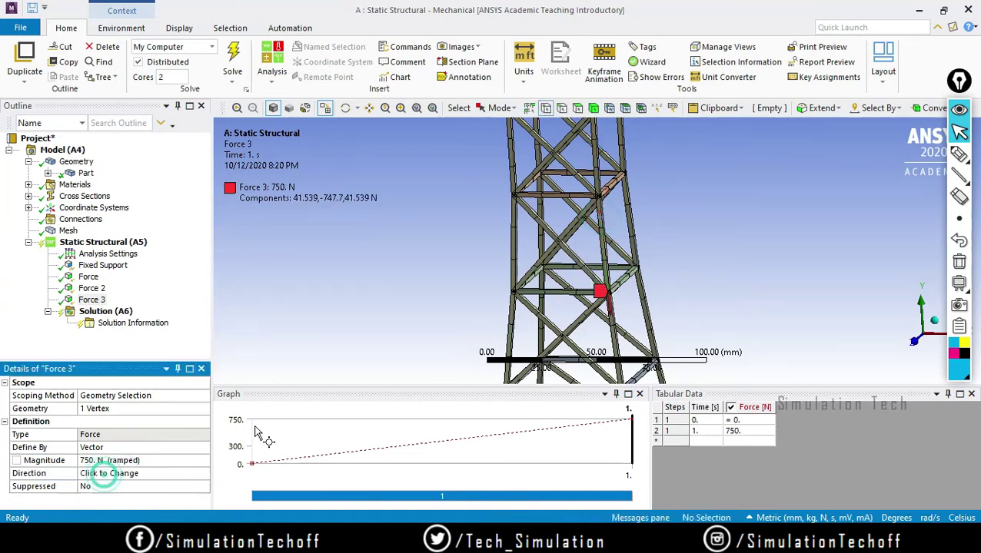
- Review the fixed support and the three force loads on the tower one after another
{"action": "left_click", "coordinate": [101, 266]}
{"action": "left_click", "coordinate": [88, 278]}
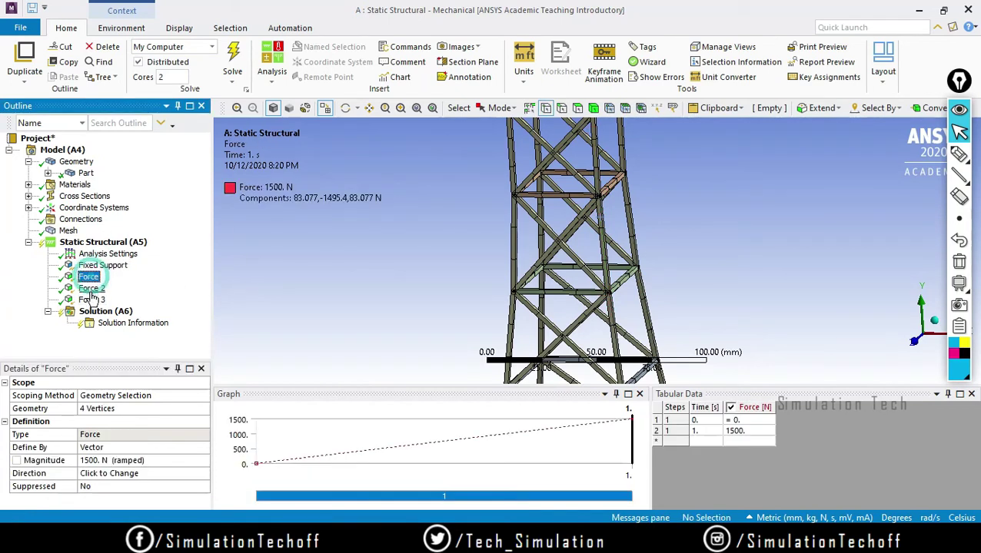
{"action": "left_click", "coordinate": [92, 288]}
{"action": "left_click", "coordinate": [92, 299]}
{"action": "scroll", "coordinate": [456, 292], "scroll_direction": "down", "scroll_amount": 5}
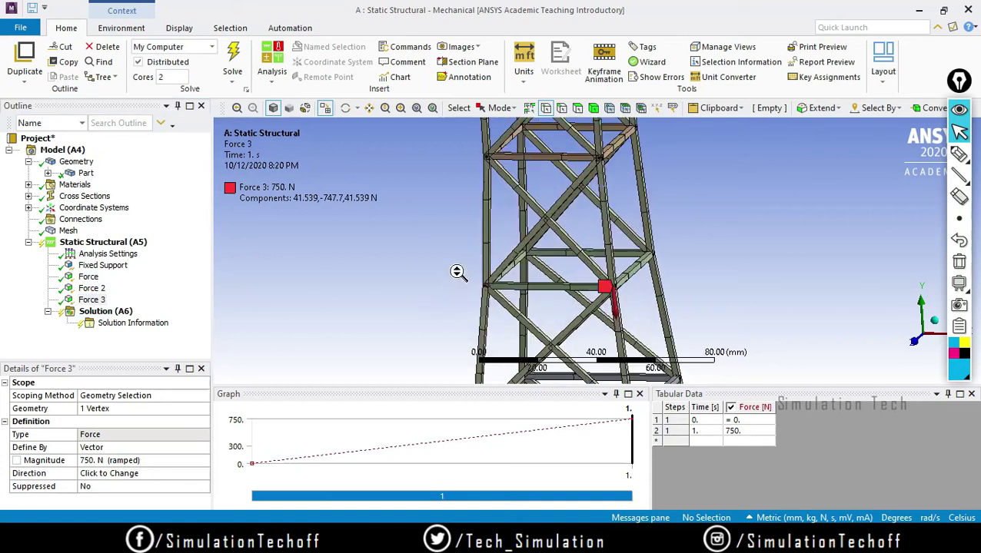
{"action": "left_click", "coordinate": [91, 278]}
{"action": "left_click", "coordinate": [93, 289]}
{"action": "left_click", "coordinate": [93, 300]}
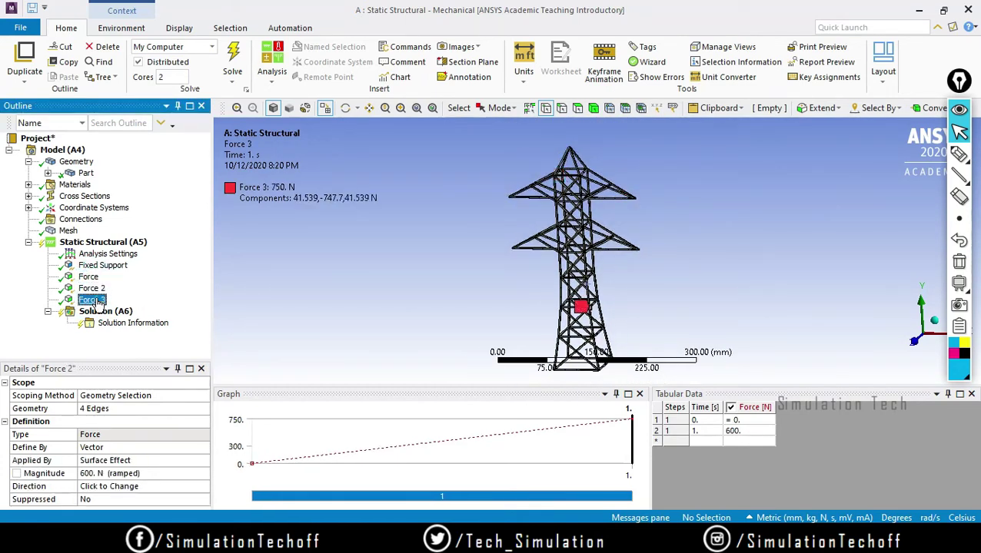
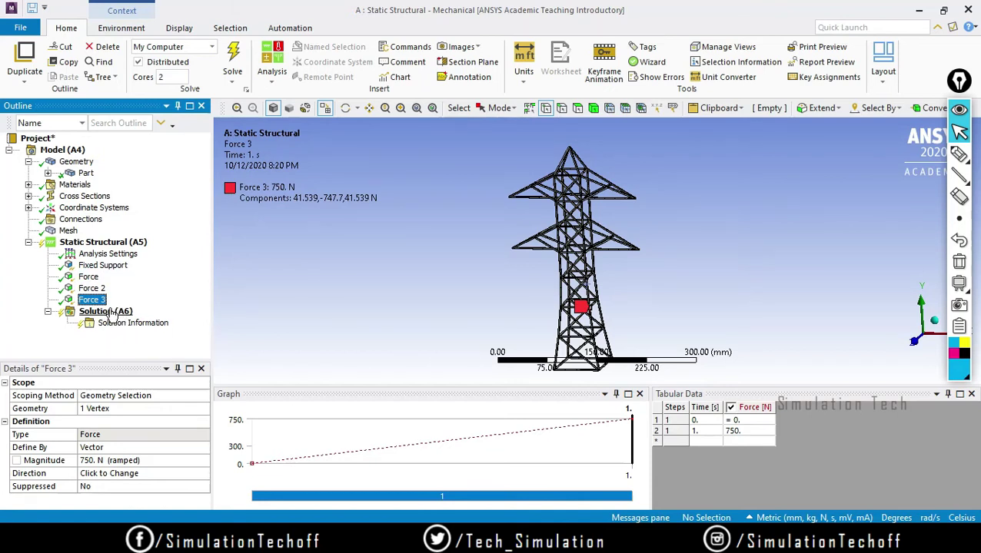
- Solve the static structural analysis
{"action": "left_click", "coordinate": [234, 68]}
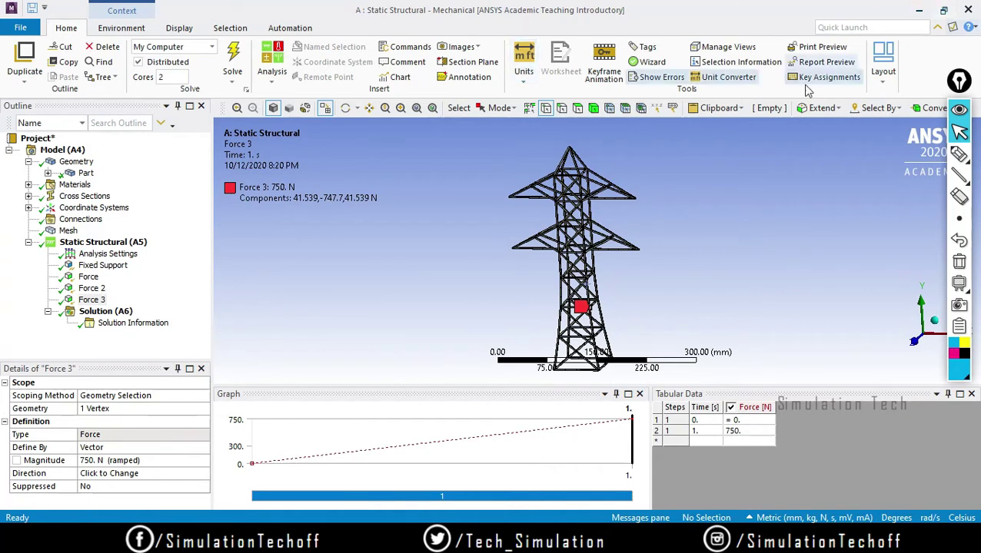
- Close the Mechanical window and return to the Workbench project schematic
{"action": "left_click", "coordinate": [968, 10]}
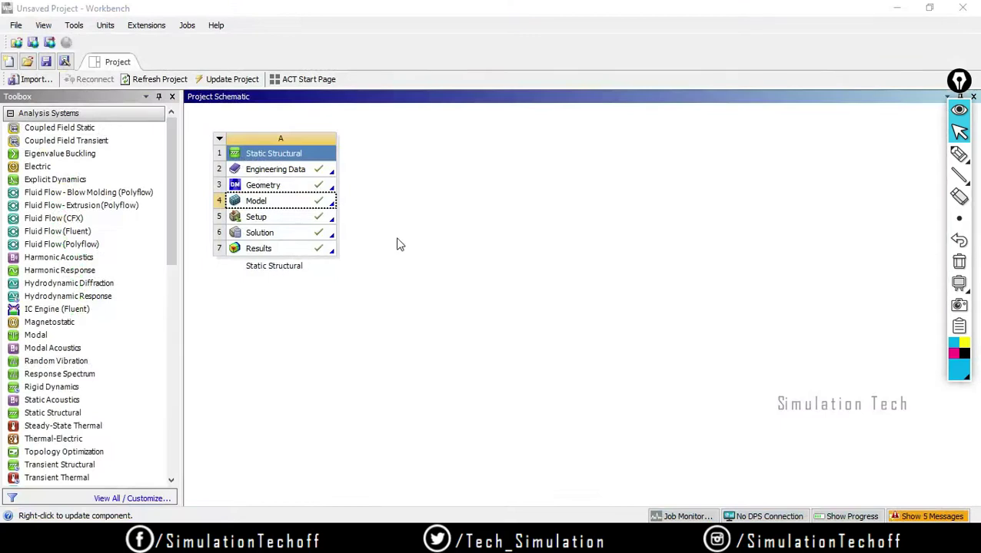
{"action": "right_click", "coordinate": [476, 154]}
{"action": "left_click", "coordinate": [683, 213]}
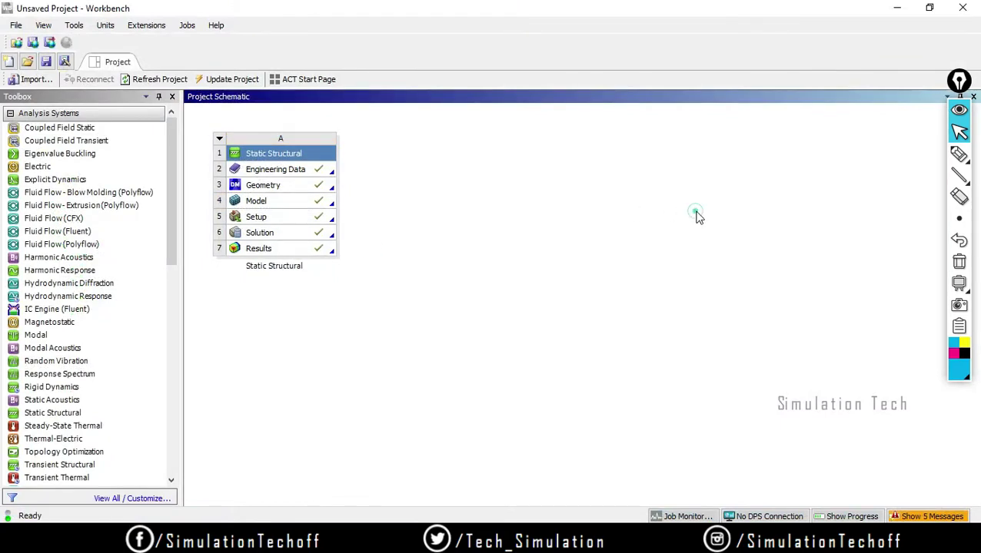
{"action": "left_click", "coordinate": [959, 154]}
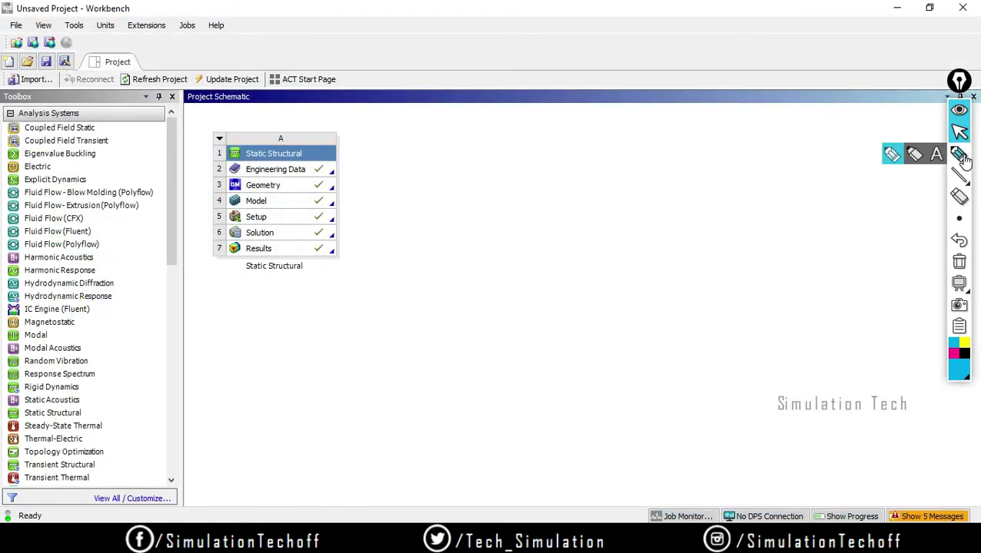
{"action": "mouse_move", "coordinate": [260, 382]}
{"action": "left_mouse_down"}
{"action": "mouse_move", "coordinate": [244, 329]}
{"action": "mouse_move", "coordinate": [261, 352]}
{"action": "mouse_move", "coordinate": [323, 353]}
{"action": "left_mouse_up"}
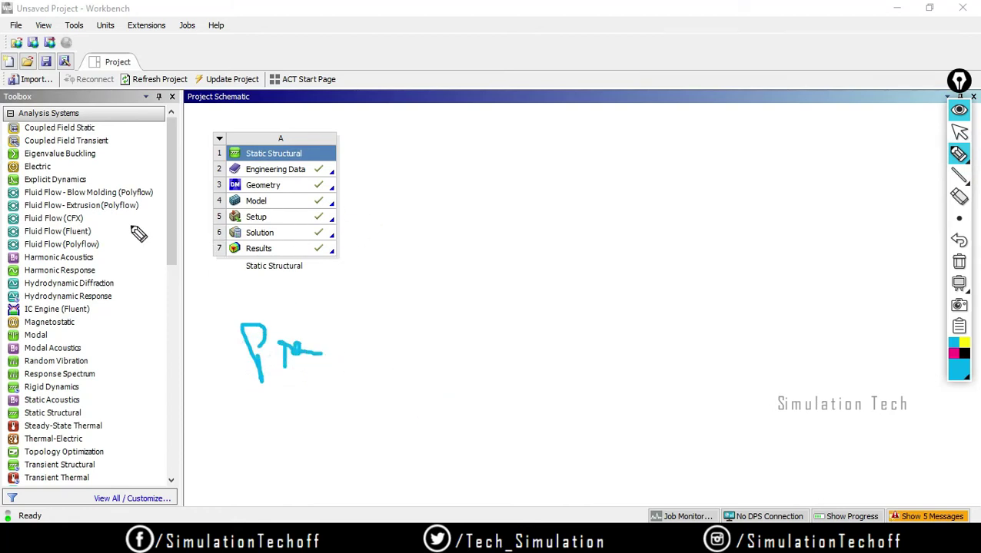
{"action": "left_click_drag", "start_coordinate": [119, 157], "coordinate": [197, 202]}
{"action": "left_click", "coordinate": [966, 264]}
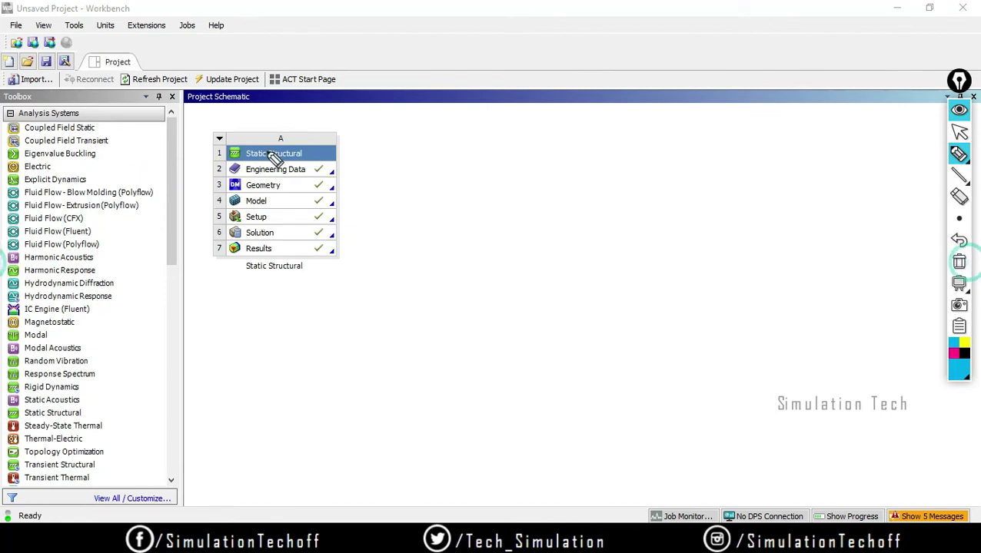
{"action": "left_click", "coordinate": [959, 132]}
- Add an Eigenvalue Buckling system linked to the Static Structural solution, open its setup in Mechanical and enlarge the graphics area
{"action": "left_click_drag", "start_coordinate": [87, 154], "coordinate": [294, 233]}
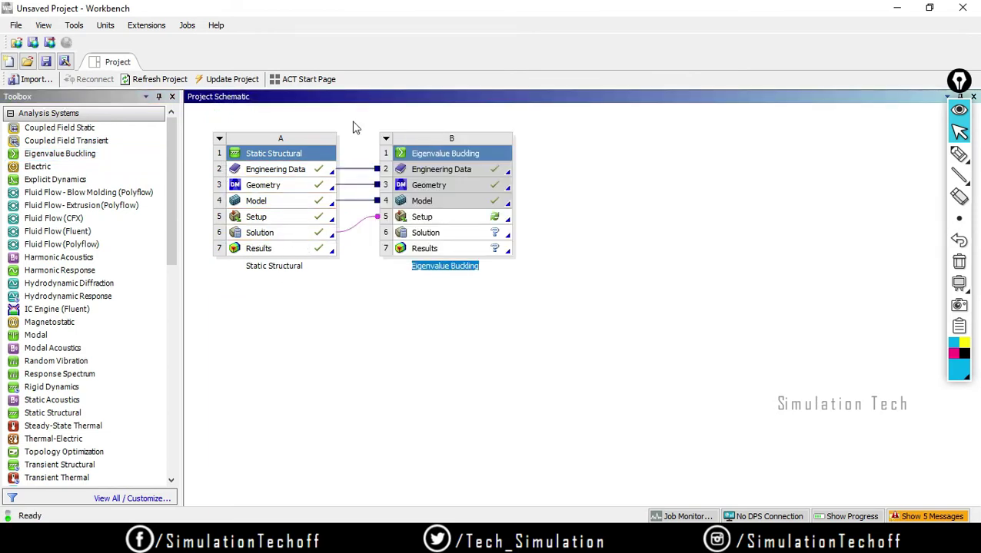
{"action": "left_click", "coordinate": [598, 273]}
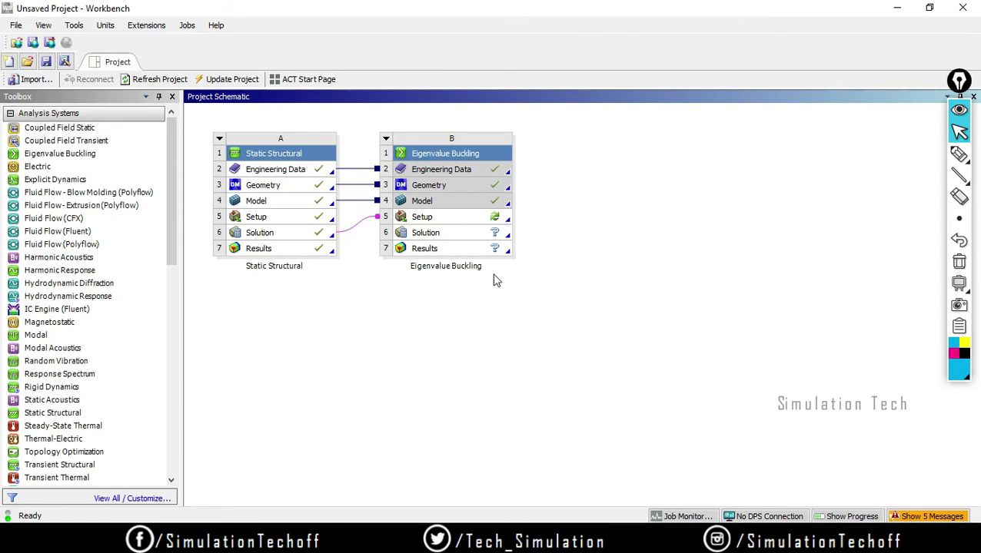
{"action": "double_click", "coordinate": [442, 222]}
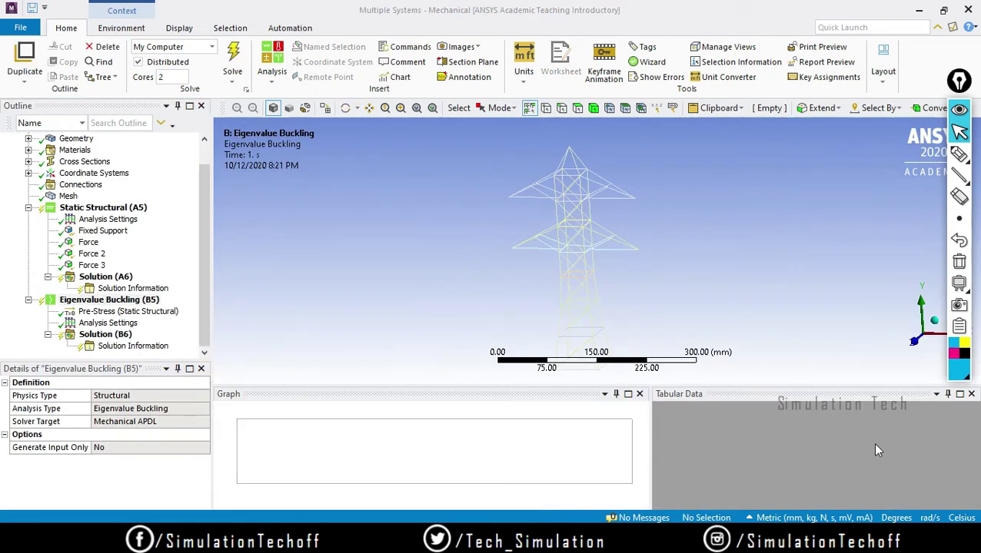
{"action": "left_click_drag", "start_coordinate": [726, 389], "coordinate": [724, 466]}
{"action": "middle_click_drag", "start_coordinate": [628, 296], "coordinate": [679, 310]}
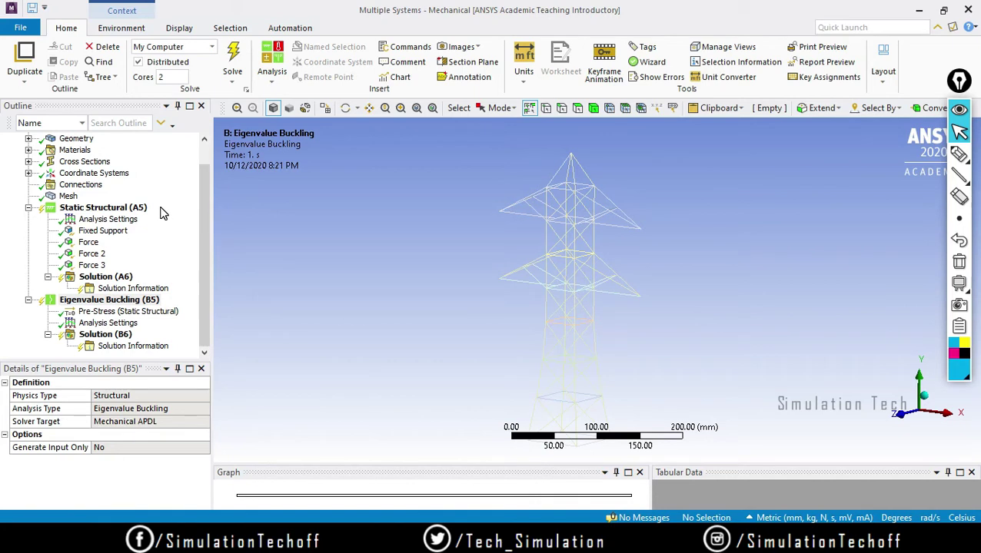
- Solve the static structural analysis again from its solution in the combined model
{"action": "left_click", "coordinate": [206, 261]}
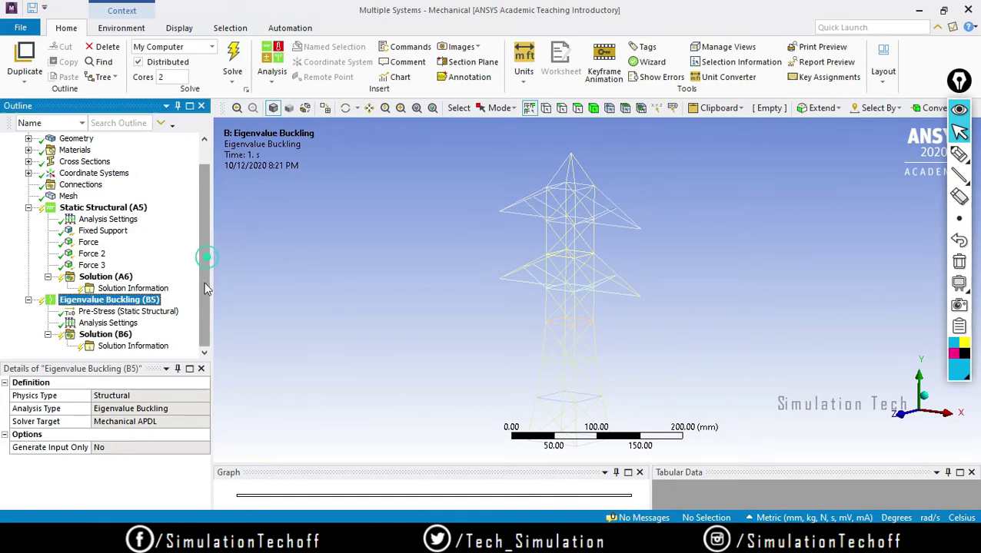
{"action": "right_click", "coordinate": [92, 279]}
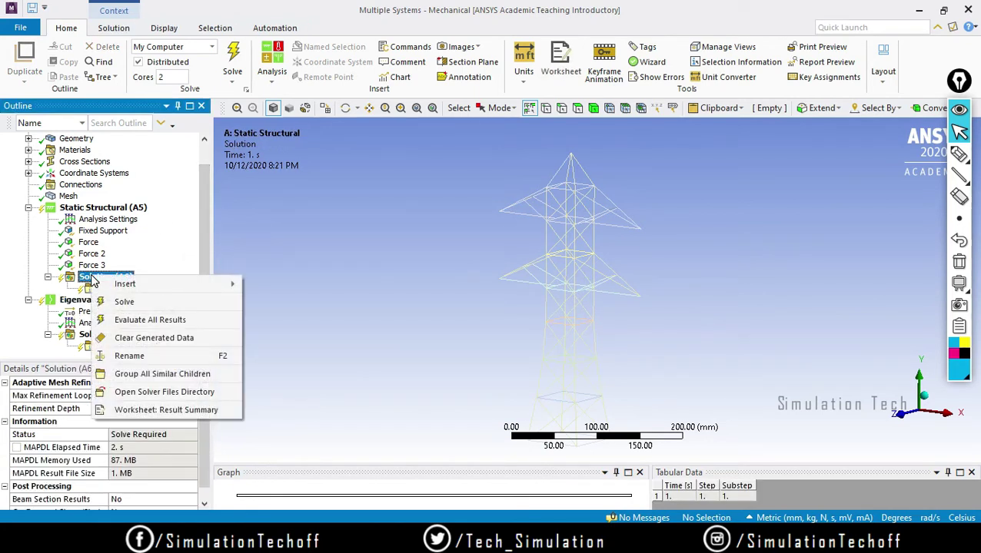
{"action": "left_click", "coordinate": [135, 300]}
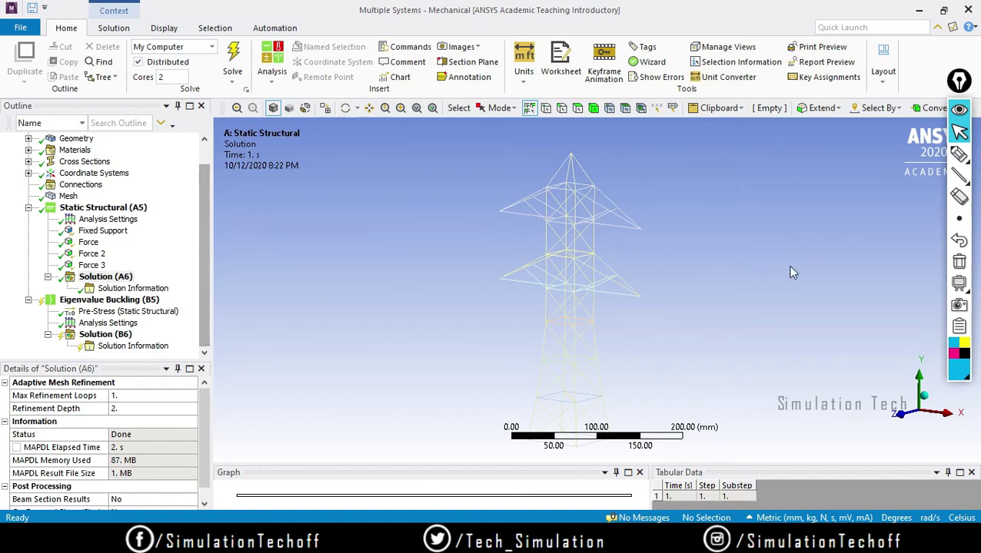
{"action": "left_click", "coordinate": [958, 154]}
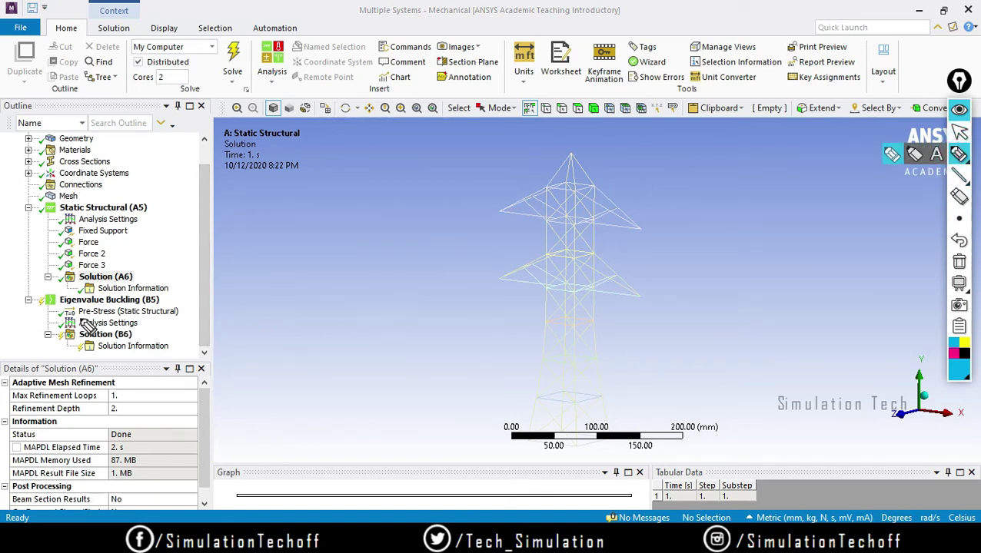
{"action": "left_click", "coordinate": [123, 316]}
{"action": "mouse_move", "coordinate": [123, 315]}
{"action": "left_mouse_down"}
{"action": "mouse_move", "coordinate": [182, 317]}
{"action": "mouse_move", "coordinate": [229, 343]}
{"action": "mouse_move", "coordinate": [187, 312]}
{"action": "mouse_move", "coordinate": [210, 299]}
{"action": "left_mouse_up"}
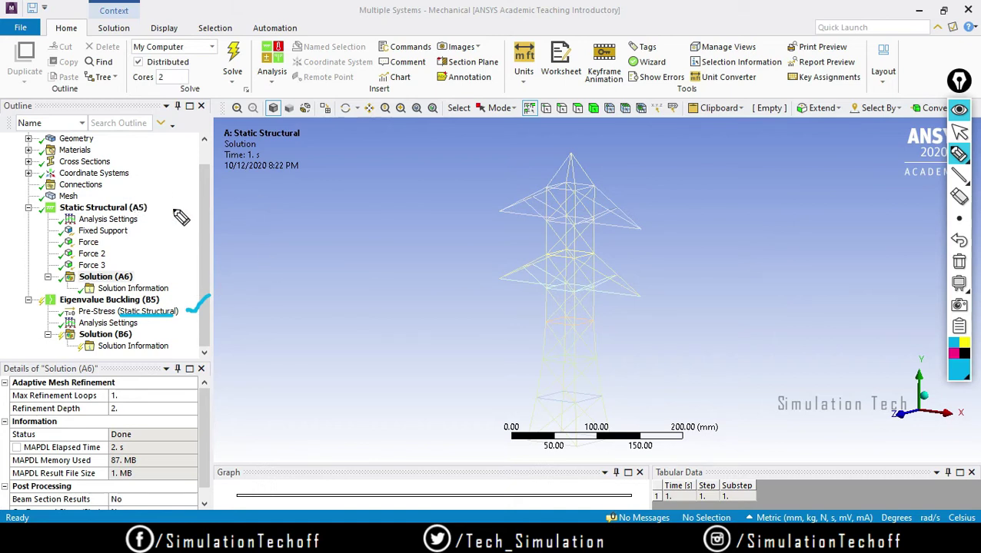
{"action": "left_click", "coordinate": [960, 263]}
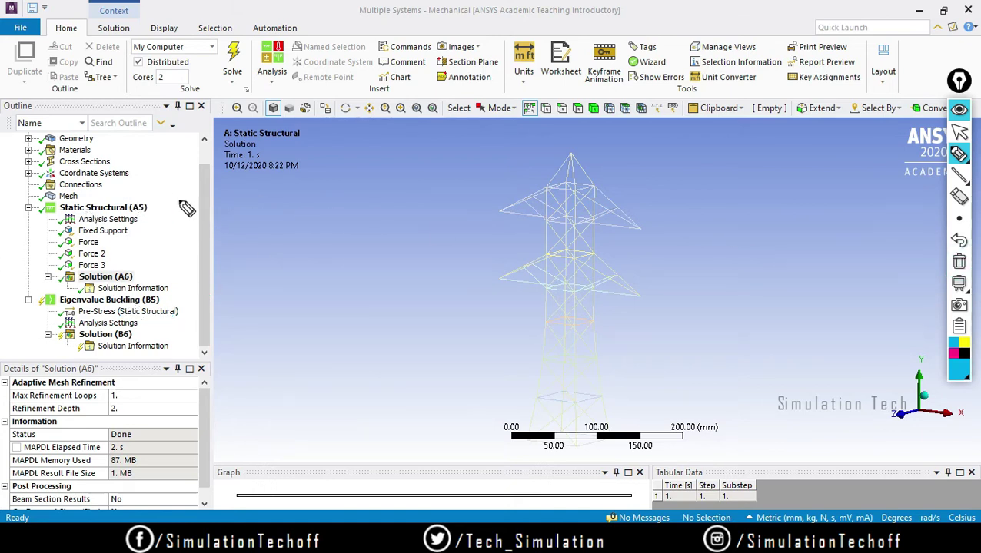
{"action": "left_click_drag", "start_coordinate": [173, 201], "coordinate": [225, 188]}
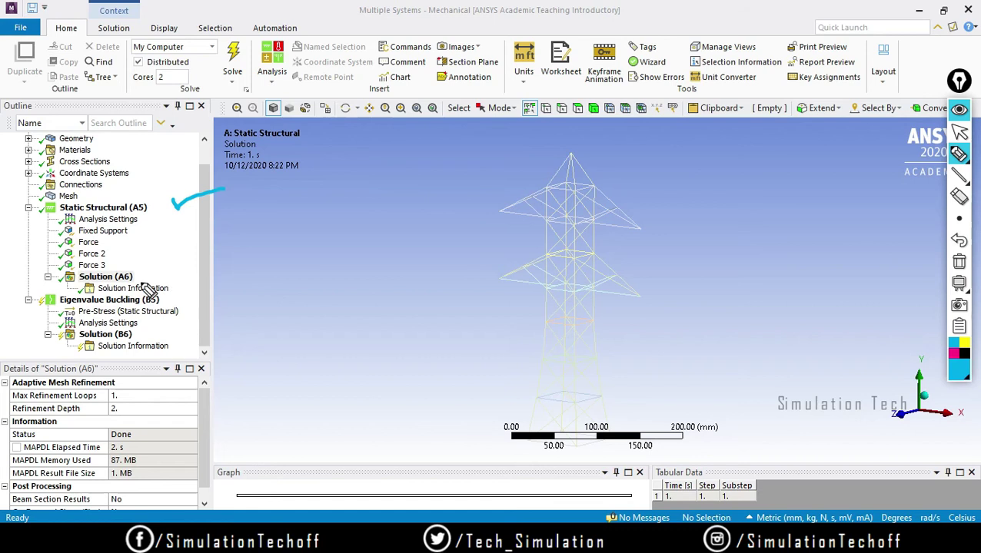
{"action": "left_click", "coordinate": [958, 261]}
{"action": "left_click", "coordinate": [959, 132]}
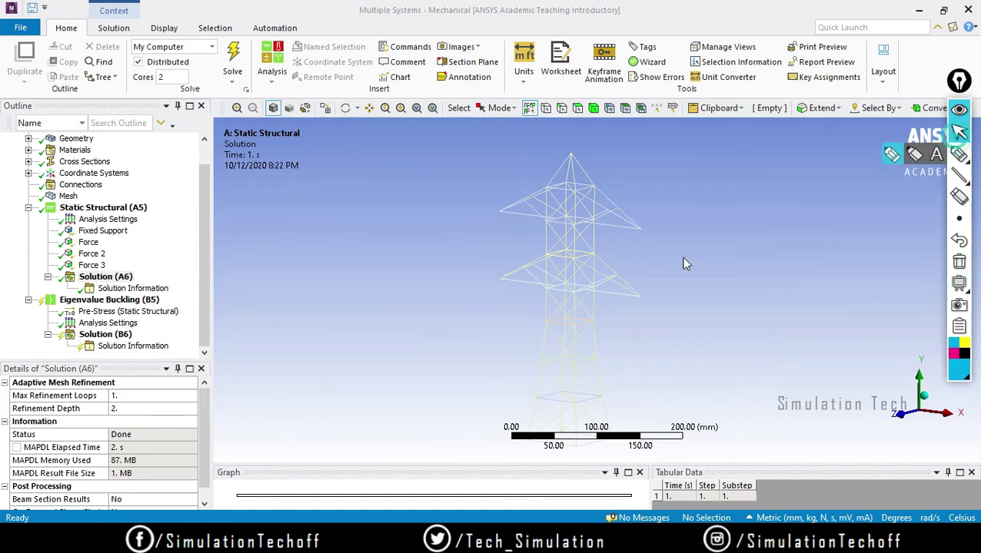
- Review the static structural loads and the solver controls in its analysis settings
{"action": "left_click", "coordinate": [115, 209]}
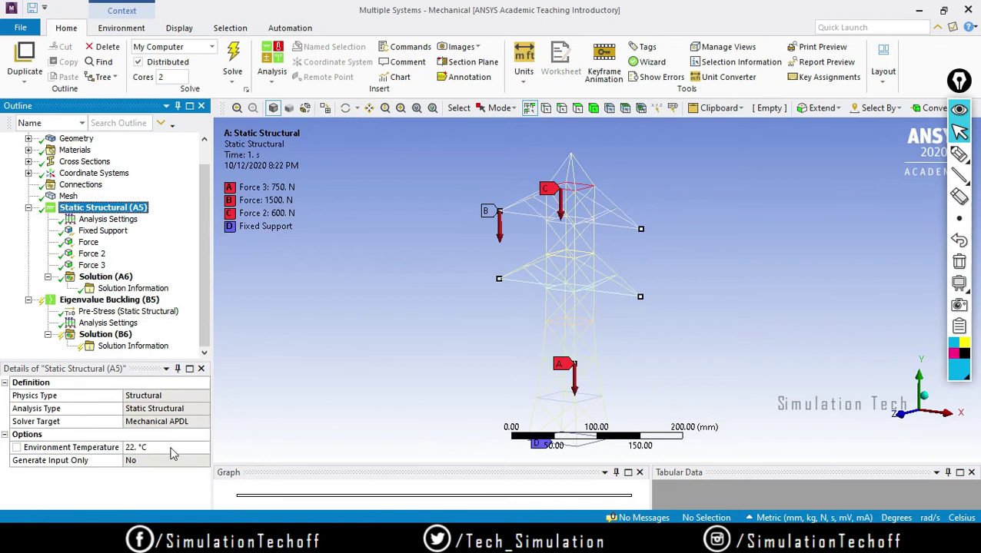
{"action": "left_click", "coordinate": [98, 220]}
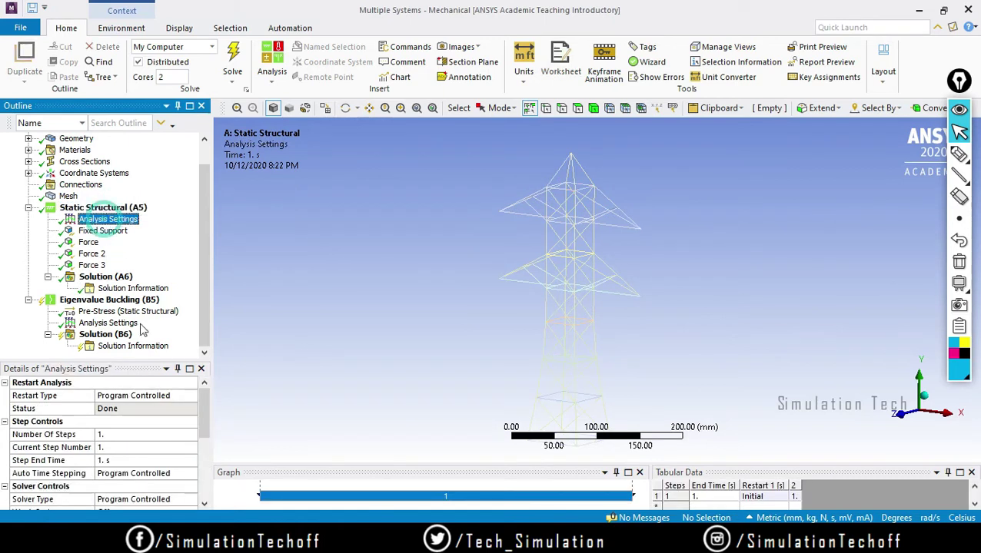
{"action": "left_click_drag", "start_coordinate": [209, 419], "coordinate": [201, 458]}
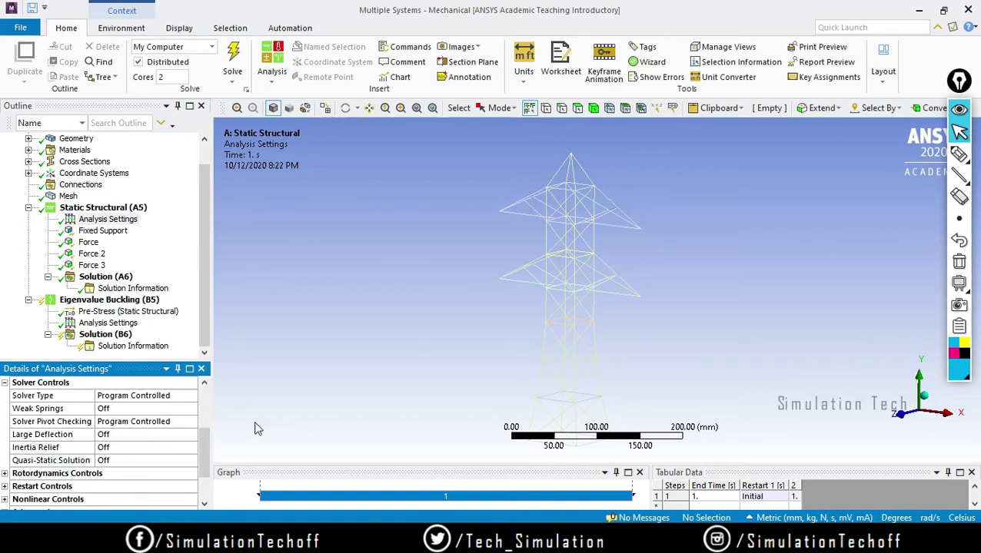
- Examine the geometry details and the material assignment of the tower part
{"action": "scroll", "coordinate": [204, 324], "scroll_direction": "up", "scroll_amount": 2}
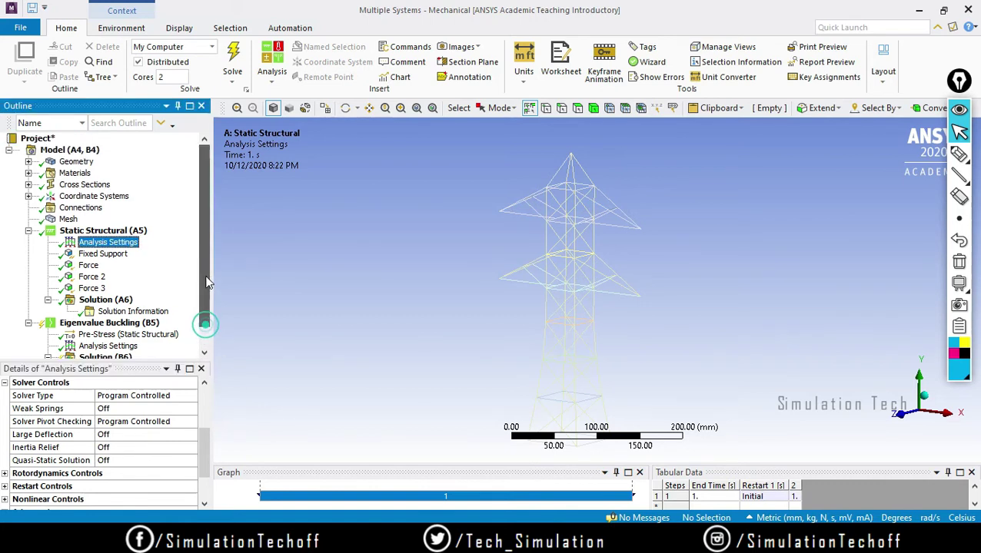
{"action": "left_click", "coordinate": [68, 161]}
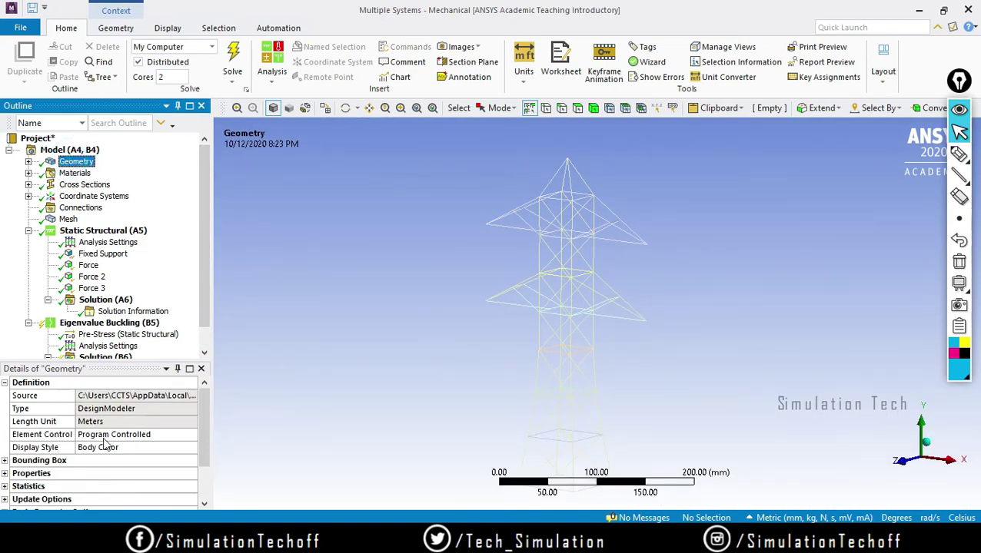
{"action": "left_click", "coordinate": [28, 161]}
{"action": "left_click", "coordinate": [86, 173]}
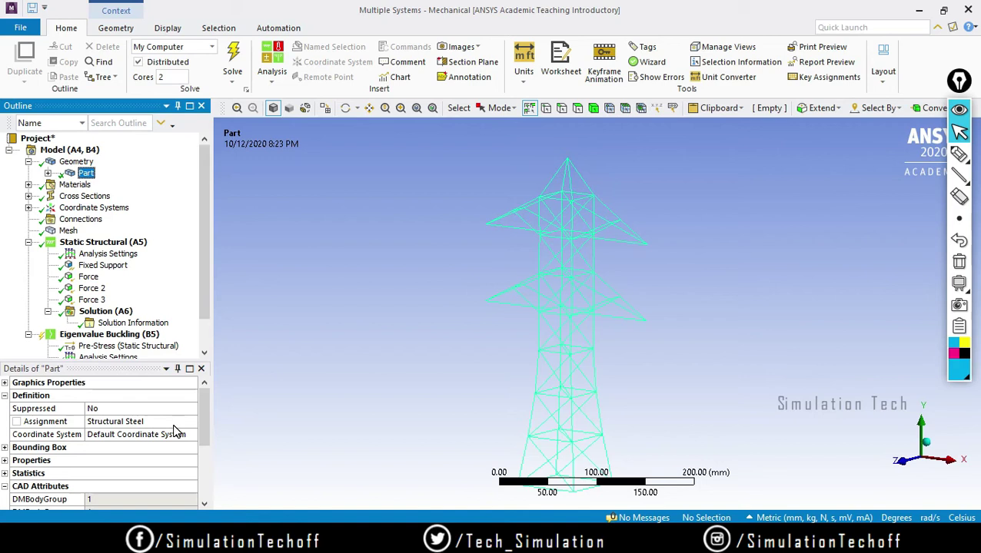
{"action": "key", "text": "ctrl+shift+l"}
{"action": "mouse_move", "coordinate": [304, 276]}
{"action": "left_mouse_down"}
{"action": "mouse_move", "coordinate": [306, 379]}
{"action": "mouse_move", "coordinate": [452, 387]}
{"action": "left_mouse_up"}
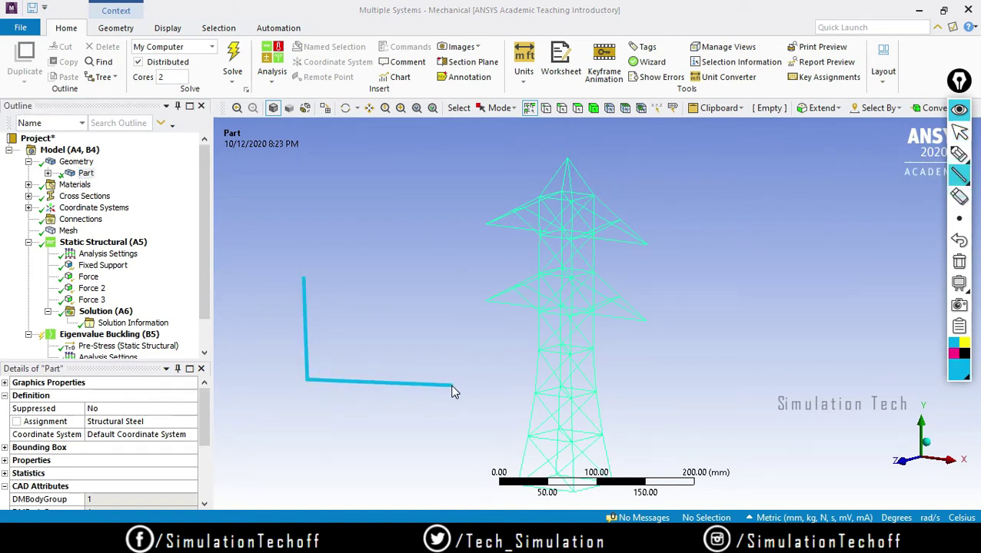
{"action": "left_click", "coordinate": [959, 154]}
{"action": "mouse_move", "coordinate": [307, 379]}
{"action": "left_mouse_down"}
{"action": "mouse_move", "coordinate": [370, 325]}
{"action": "mouse_move", "coordinate": [427, 328]}
{"action": "left_mouse_up"}
{"action": "mouse_move", "coordinate": [376, 226]}
{"action": "left_mouse_down"}
{"action": "mouse_move", "coordinate": [400, 246]}
{"action": "mouse_move", "coordinate": [400, 224]}
{"action": "left_mouse_up"}
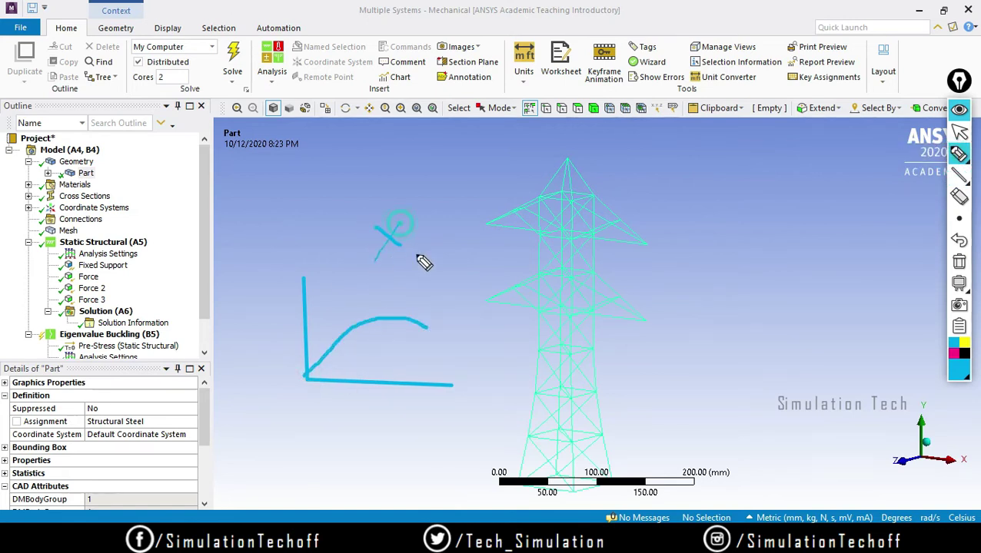
{"action": "left_click", "coordinate": [957, 263]}
{"action": "left_click", "coordinate": [959, 109]}
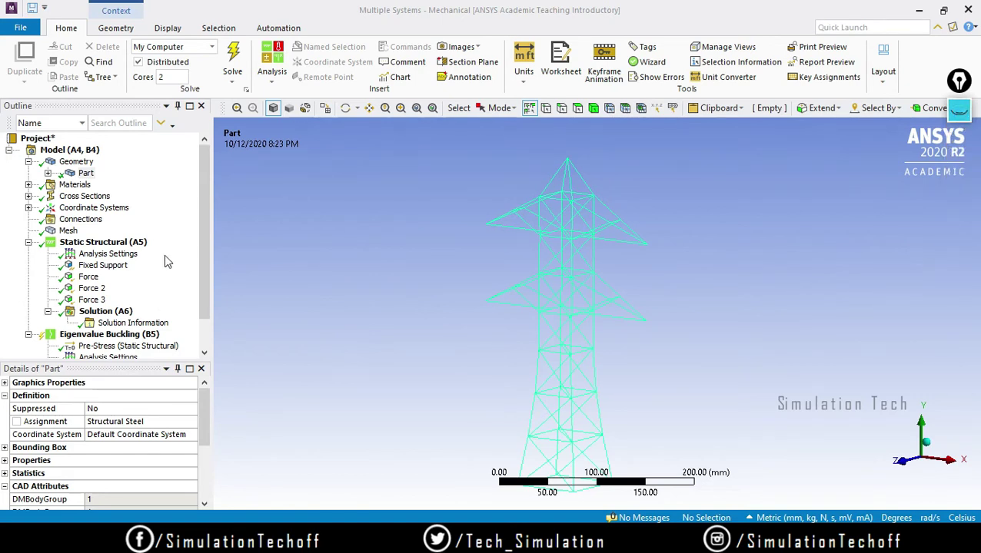
- Set the maximum number of modes to find to 12 in the Eigenvalue Buckling analysis settings
{"action": "left_click_drag", "start_coordinate": [205, 215], "coordinate": [206, 241]}
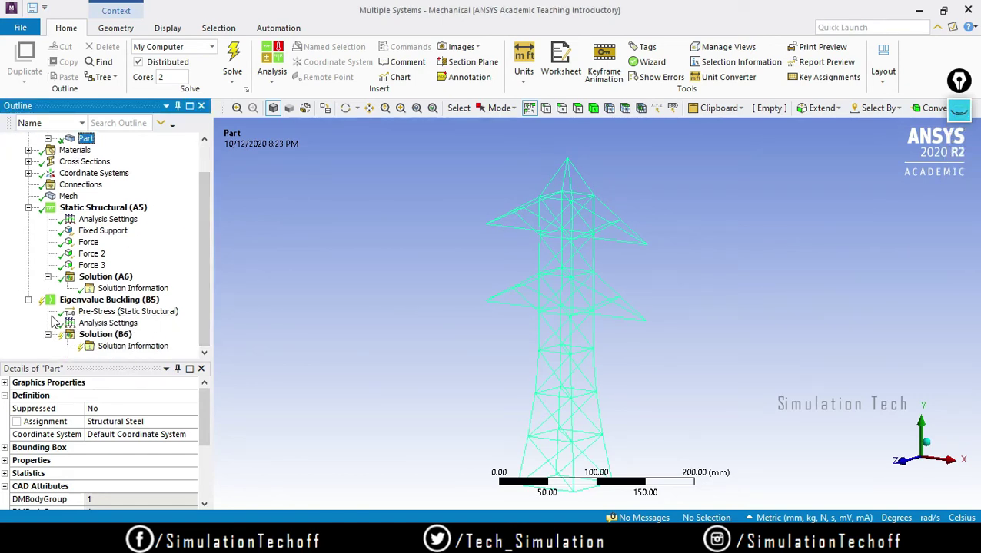
{"action": "left_click", "coordinate": [108, 323]}
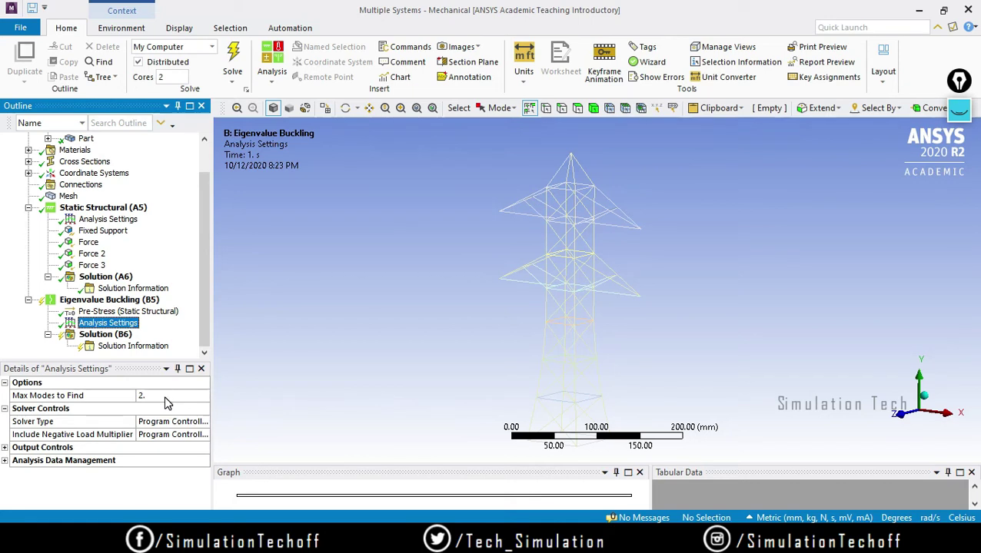
{"action": "left_click", "coordinate": [165, 397]}
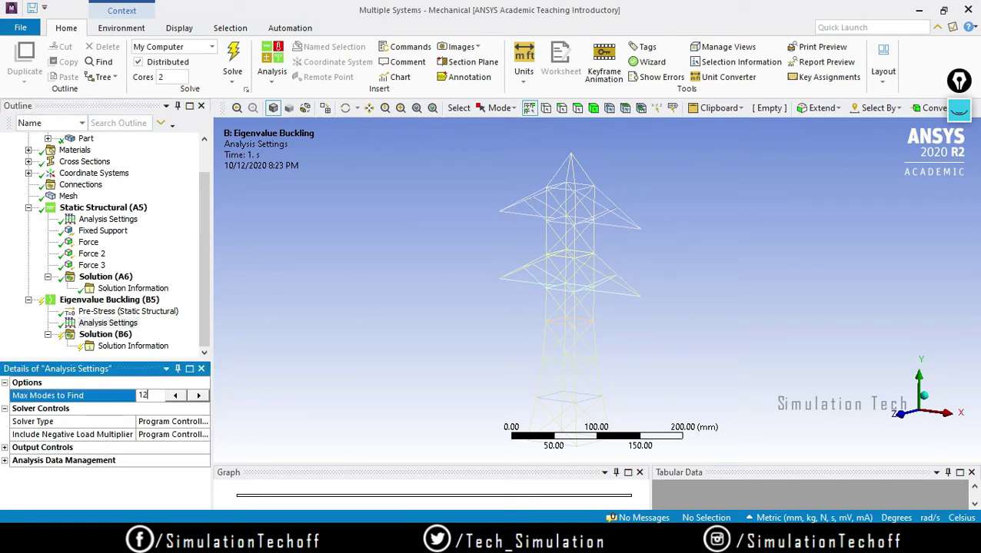
{"action": "key", "text": "Return"}
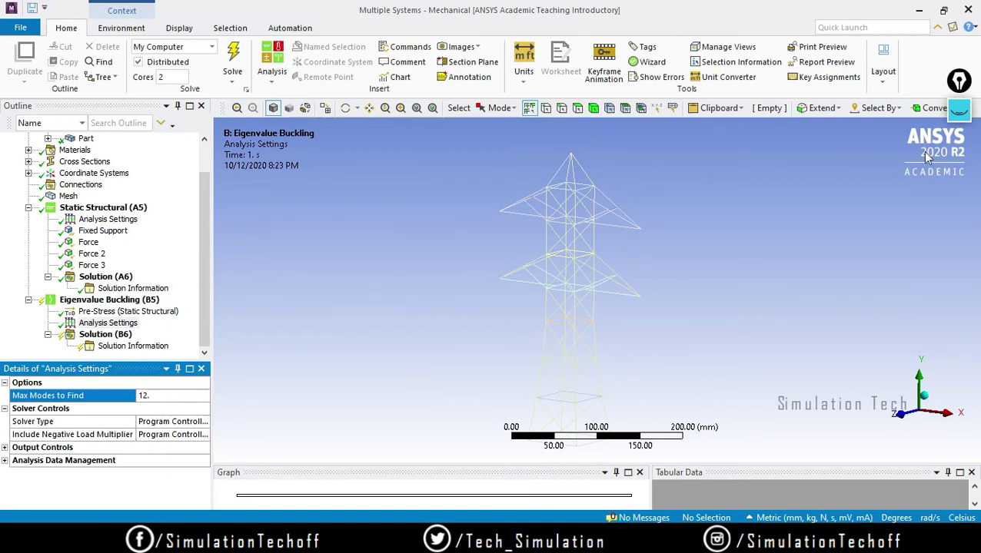
{"action": "left_click", "coordinate": [954, 115]}
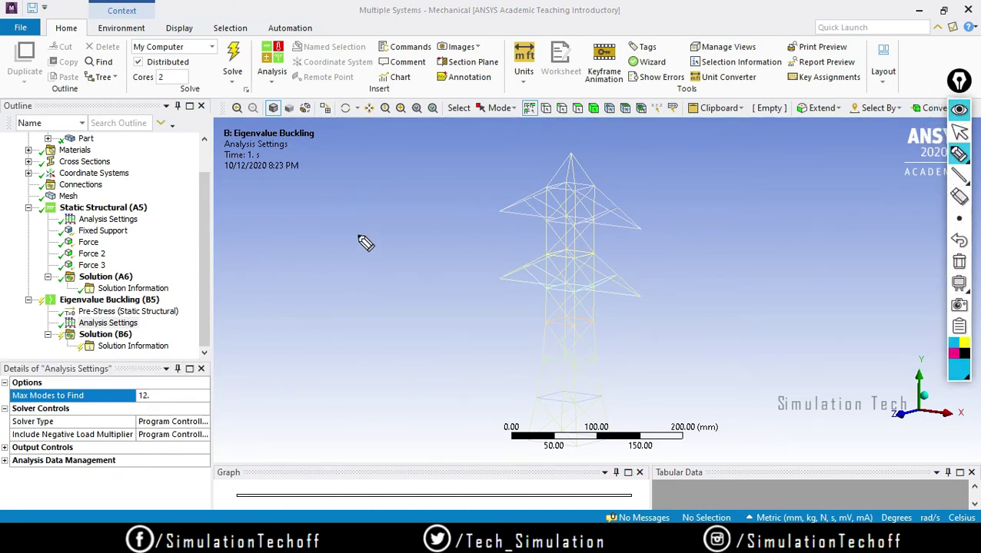
{"action": "mouse_move", "coordinate": [344, 260]}
{"action": "left_mouse_down"}
{"action": "mouse_move", "coordinate": [332, 212]}
{"action": "mouse_move", "coordinate": [343, 209]}
{"action": "mouse_move", "coordinate": [338, 255]}
{"action": "left_mouse_up"}
{"action": "mouse_move", "coordinate": [391, 204]}
{"action": "left_mouse_down"}
{"action": "mouse_move", "coordinate": [415, 243]}
{"action": "mouse_move", "coordinate": [425, 205]}
{"action": "left_mouse_up"}
{"action": "mouse_move", "coordinate": [413, 206]}
{"action": "left_mouse_down"}
{"action": "mouse_move", "coordinate": [435, 202]}
{"action": "mouse_move", "coordinate": [446, 220]}
{"action": "left_mouse_up"}
{"action": "left_click_drag", "start_coordinate": [266, 230], "coordinate": [290, 208]}
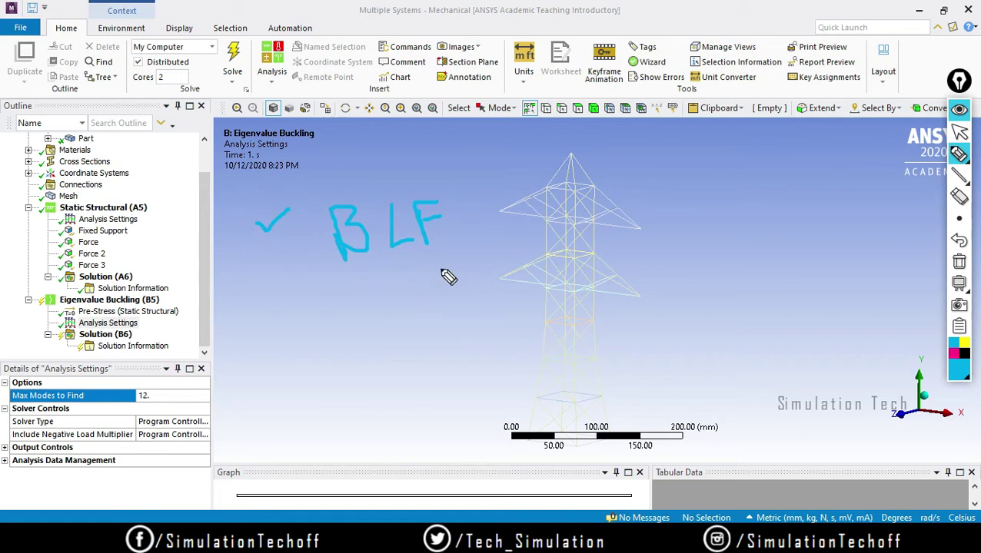
{"action": "mouse_move", "coordinate": [317, 388]}
{"action": "left_mouse_down"}
{"action": "mouse_move", "coordinate": [310, 357]}
{"action": "mouse_move", "coordinate": [366, 338]}
{"action": "mouse_move", "coordinate": [385, 389]}
{"action": "mouse_move", "coordinate": [317, 391]}
{"action": "left_mouse_up"}
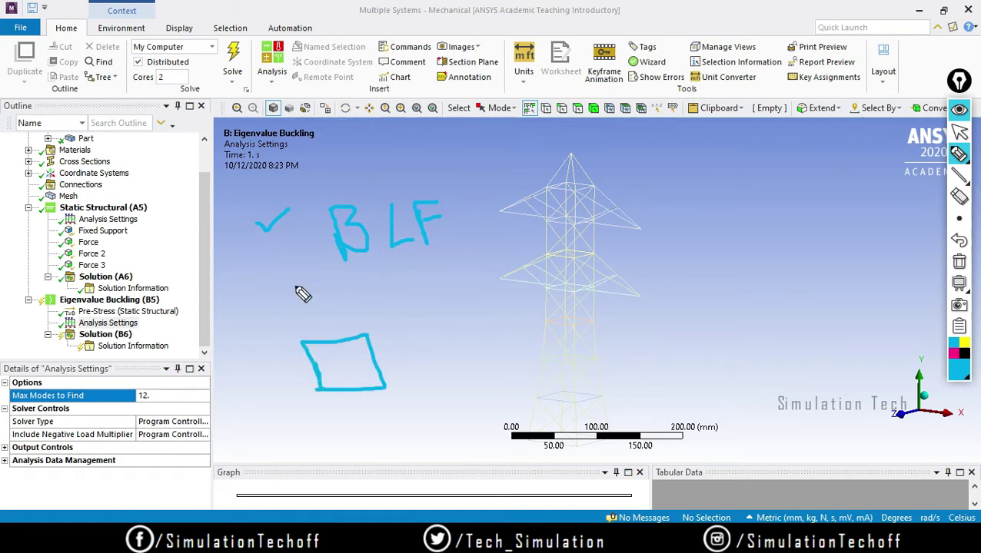
{"action": "left_click", "coordinate": [958, 262]}
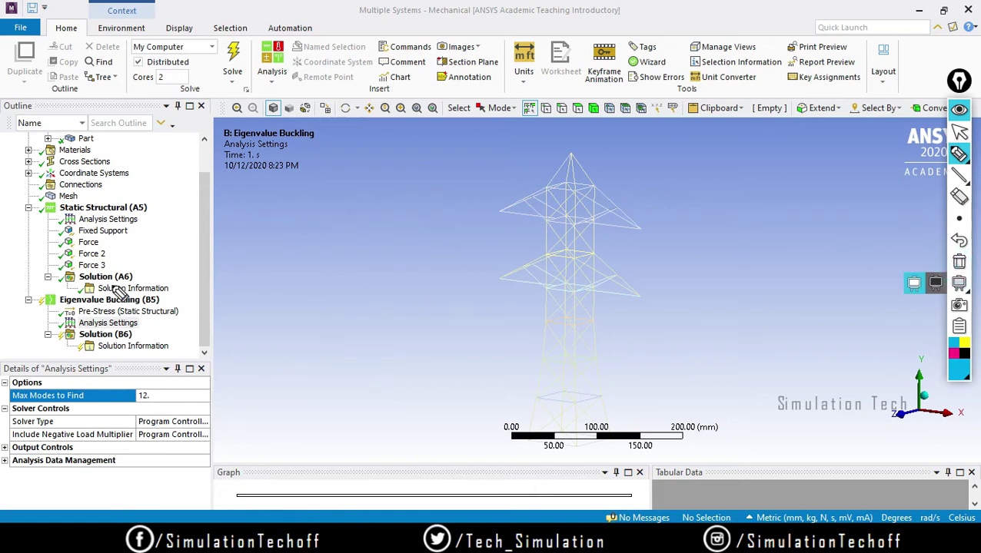
{"action": "left_click", "coordinate": [958, 134]}
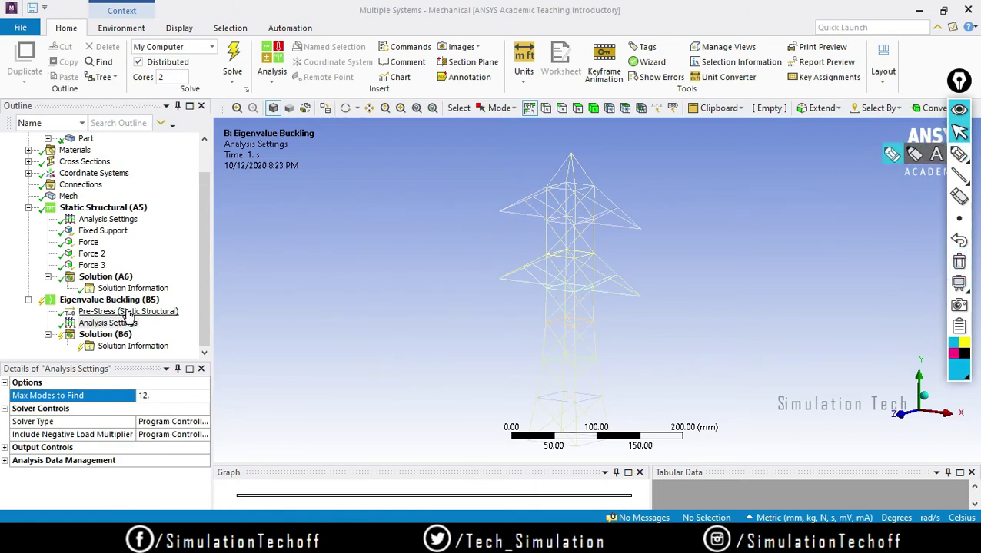
- Solve the Eigenvalue Buckling analysis and display the load multipliers of its modes in an enlarged graph and table
{"action": "left_click", "coordinate": [233, 61]}
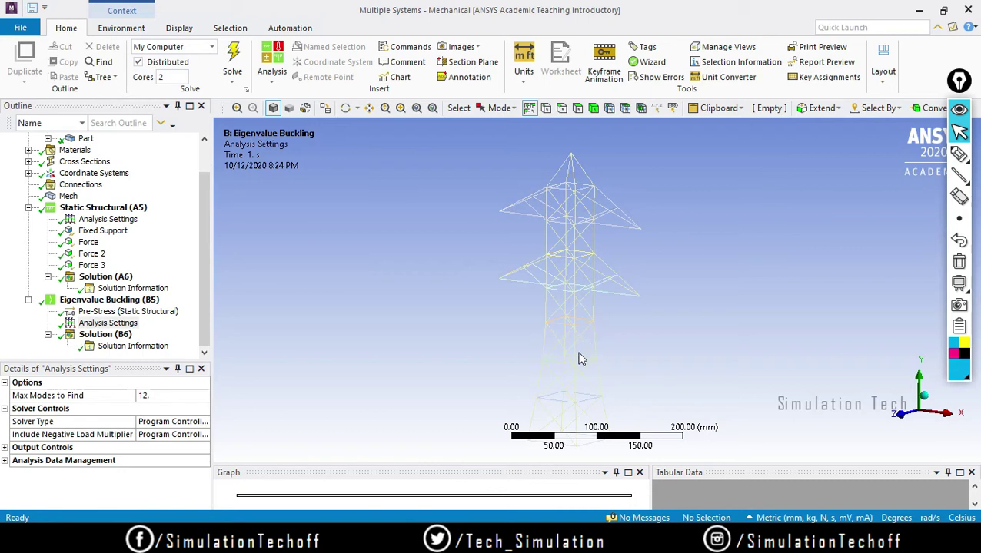
{"action": "left_click", "coordinate": [113, 339]}
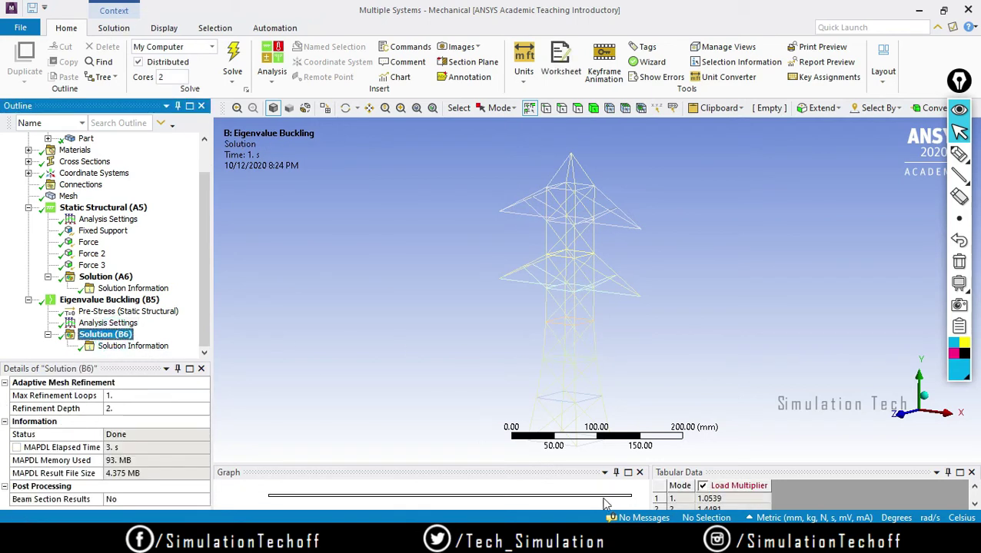
{"action": "left_click_drag", "start_coordinate": [570, 465], "coordinate": [570, 356]}
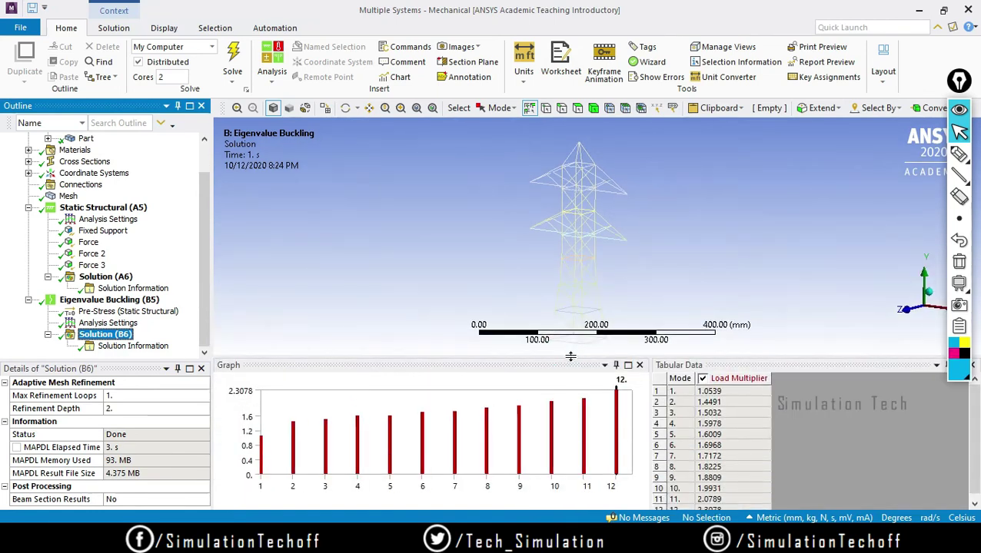
- Create mode shape results for all modes in the load multiplier table and evaluate them
{"action": "left_click", "coordinate": [660, 381]}
{"action": "right_click", "coordinate": [679, 382]}
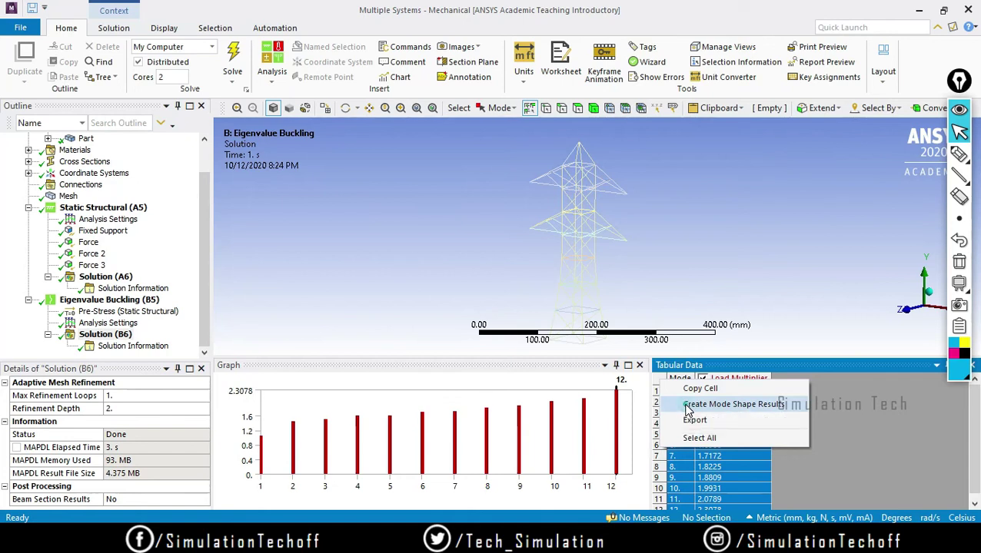
{"action": "left_click", "coordinate": [683, 404]}
{"action": "left_click", "coordinate": [233, 62]}
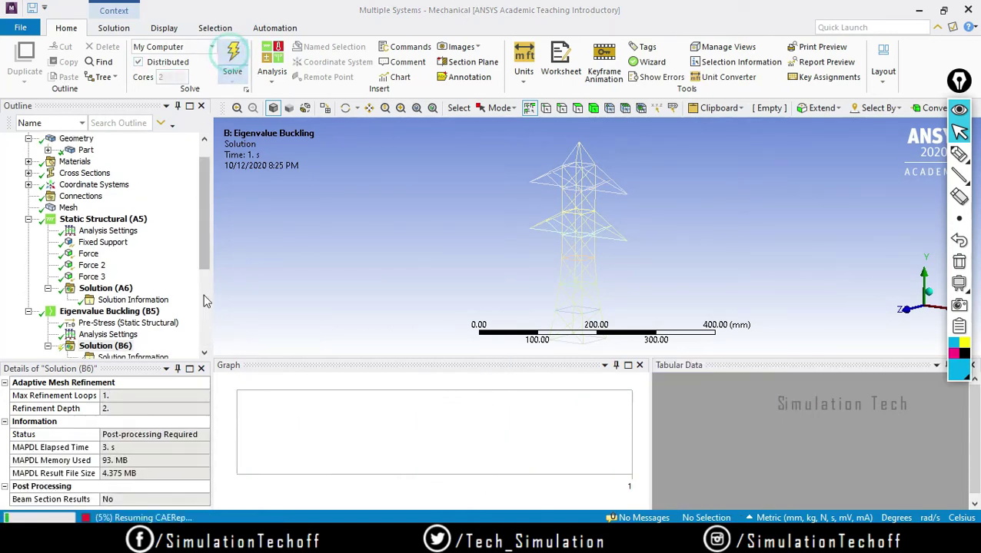
- Display the total deformation of the first buckling mode, enlarge the model view, and play and stop its animation
{"action": "left_click_drag", "start_coordinate": [200, 242], "coordinate": [198, 330]}
{"action": "left_click", "coordinate": [129, 219]}
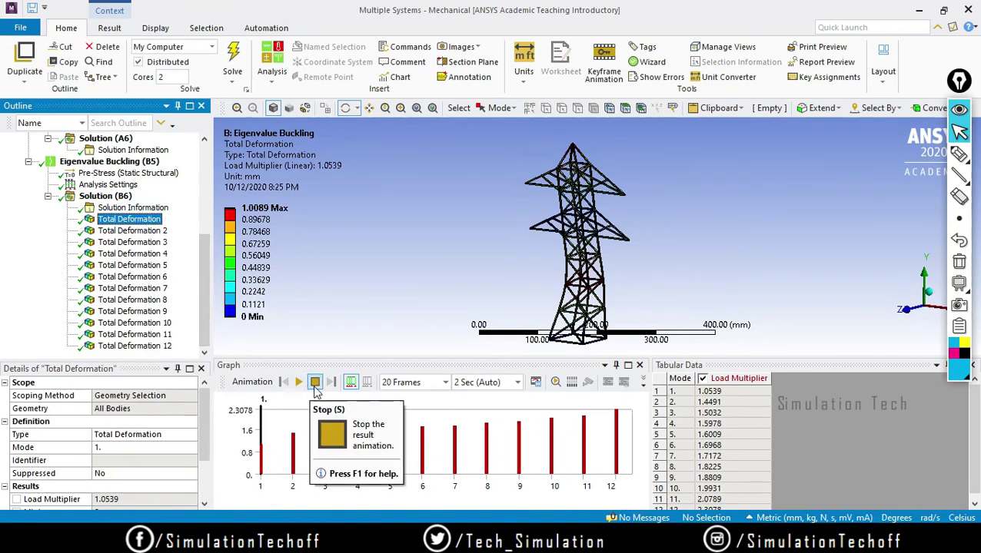
{"action": "left_click", "coordinate": [298, 382]}
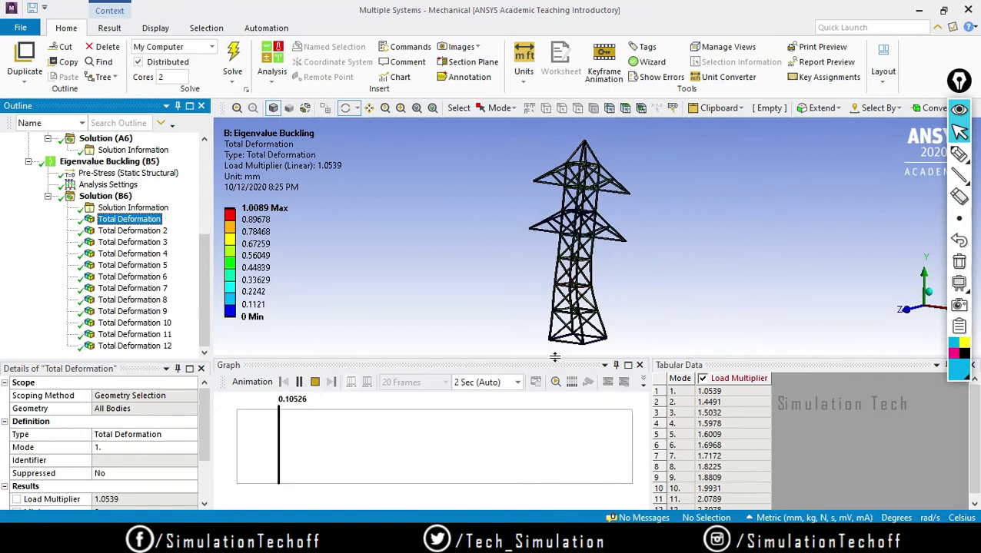
{"action": "left_click_drag", "start_coordinate": [553, 362], "coordinate": [553, 406]}
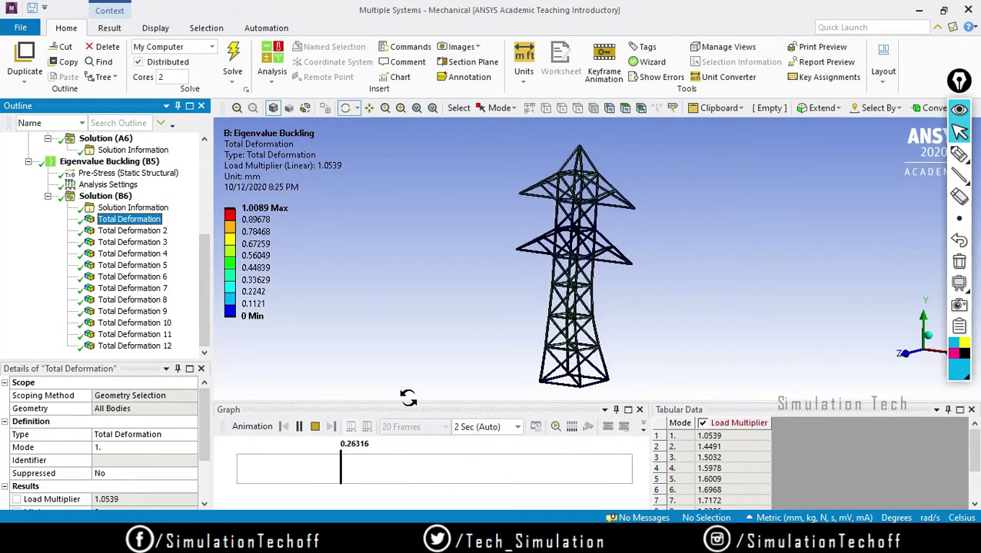
{"action": "left_click", "coordinate": [314, 427]}
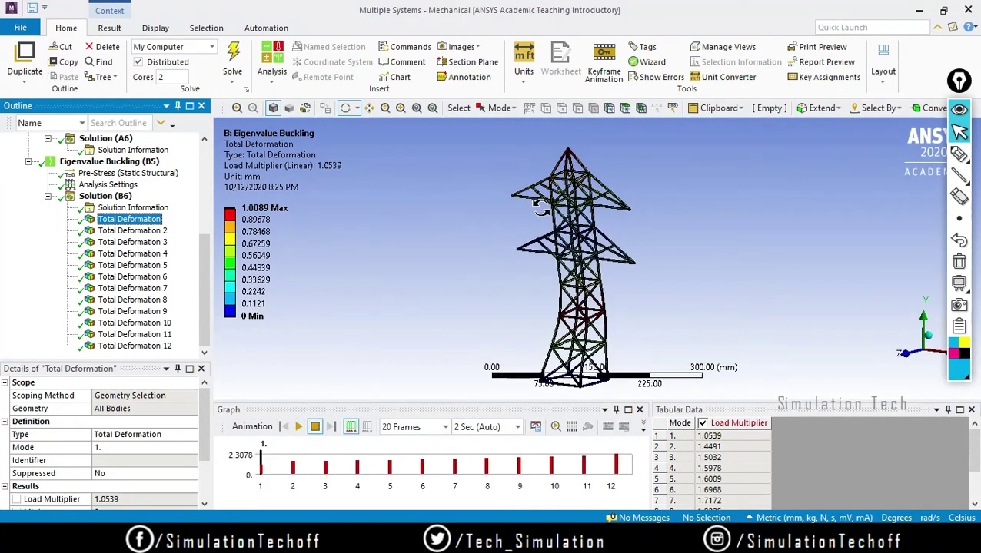
- Set the edge display of the deformation result to No WireFrame
{"action": "left_click", "coordinate": [110, 29]}
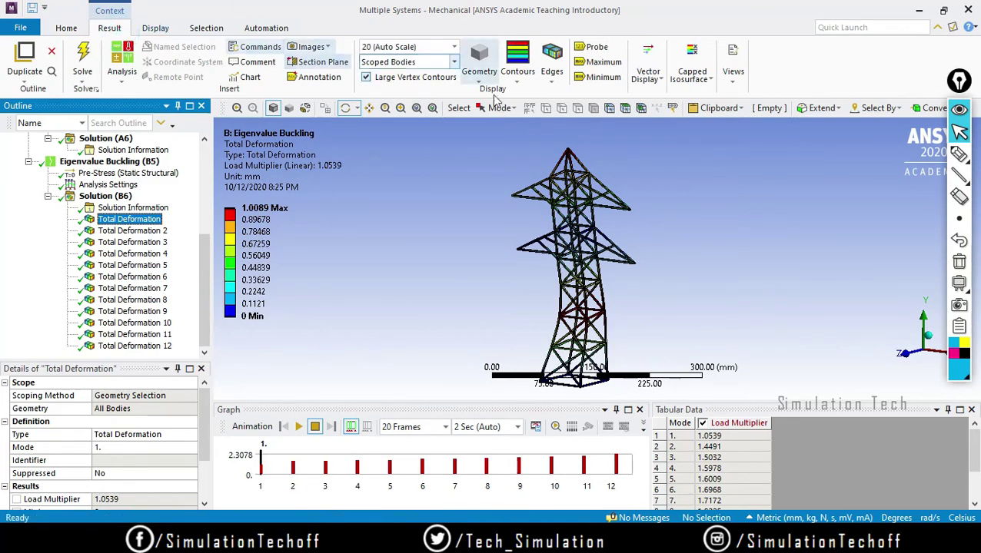
{"action": "left_click", "coordinate": [552, 80]}
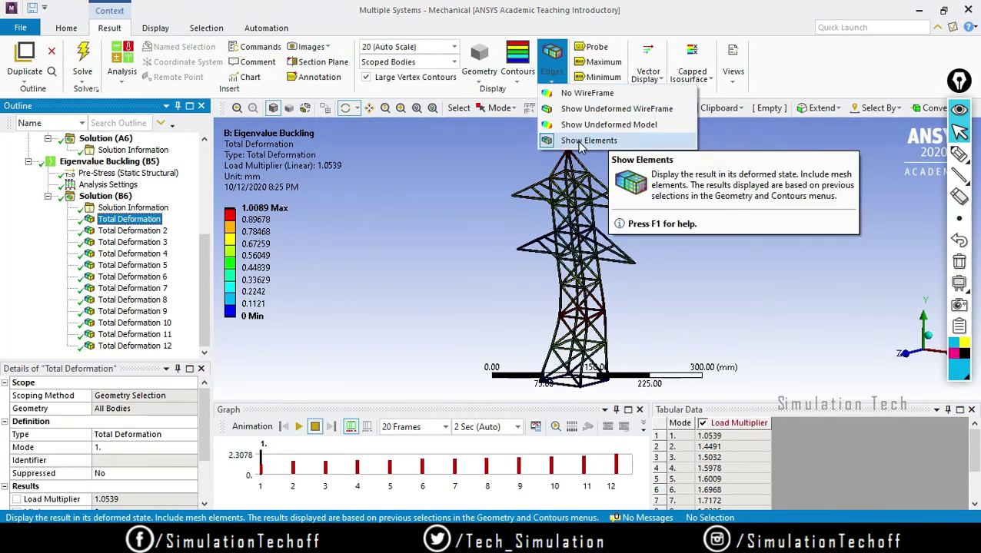
{"action": "left_click", "coordinate": [587, 94]}
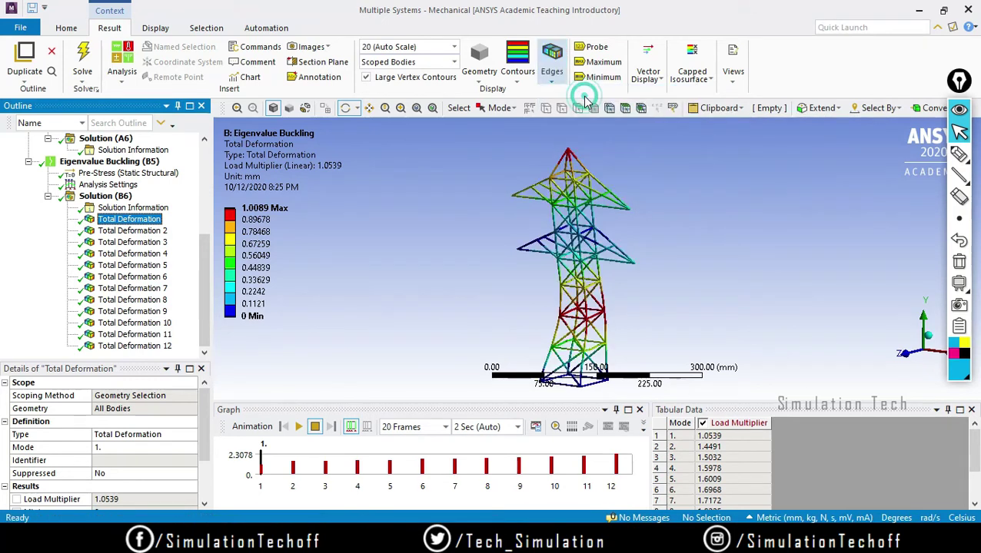
- Animate the total deformation shapes of buckling modes 1 and 7
{"action": "scroll", "coordinate": [115, 246], "scroll_direction": "up", "scroll_amount": 4}
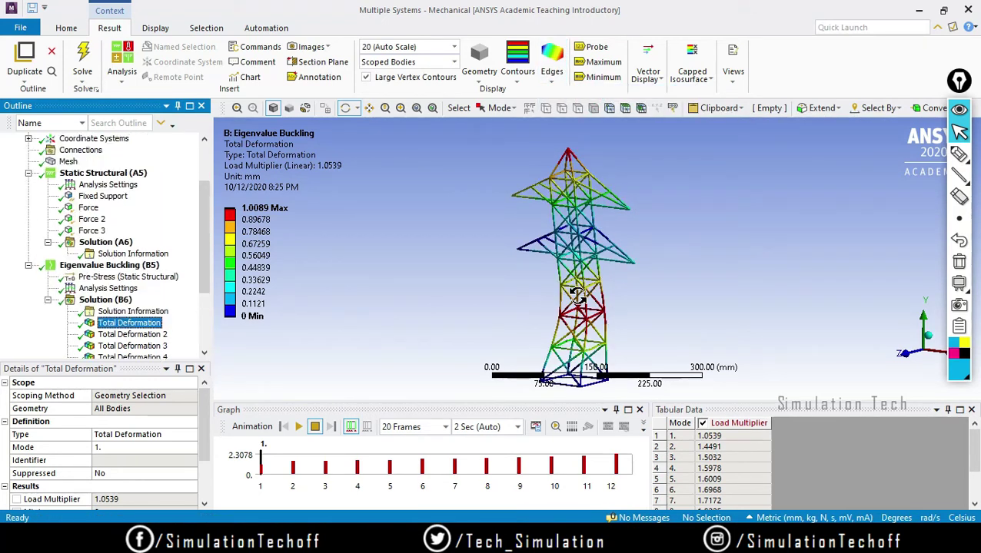
{"action": "scroll", "coordinate": [115, 246], "scroll_direction": "down", "scroll_amount": 3}
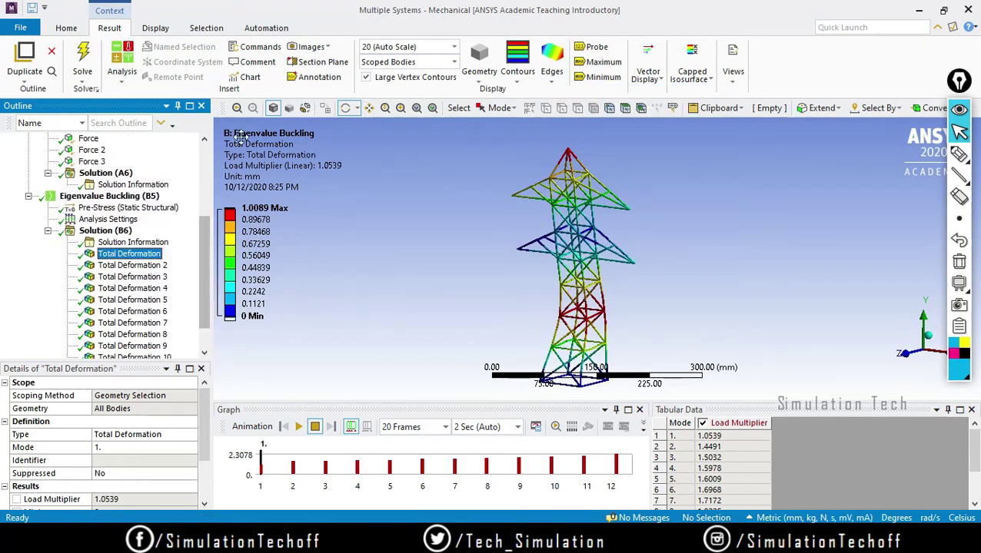
{"action": "left_click", "coordinate": [299, 426]}
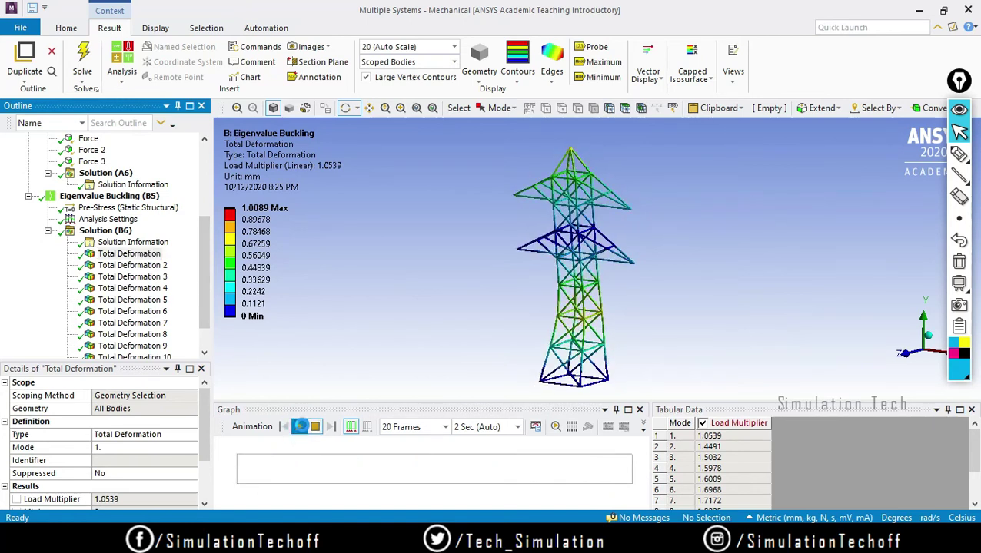
{"action": "left_click", "coordinate": [314, 426]}
{"action": "left_click", "coordinate": [132, 323]}
{"action": "left_click", "coordinate": [297, 427]}
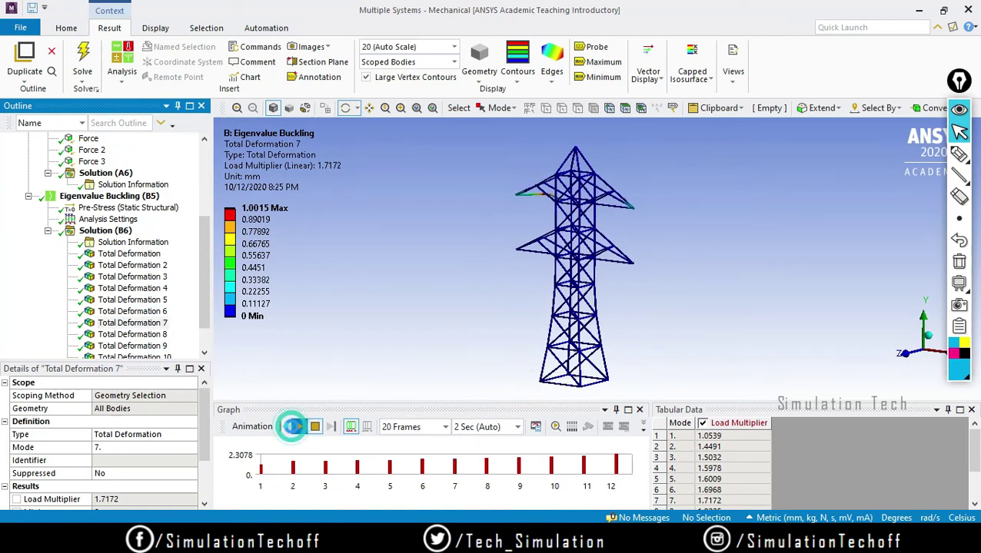
- Examine the total deformation shapes of buckling modes 9, 5, 4 and 3
{"action": "left_click", "coordinate": [157, 347]}
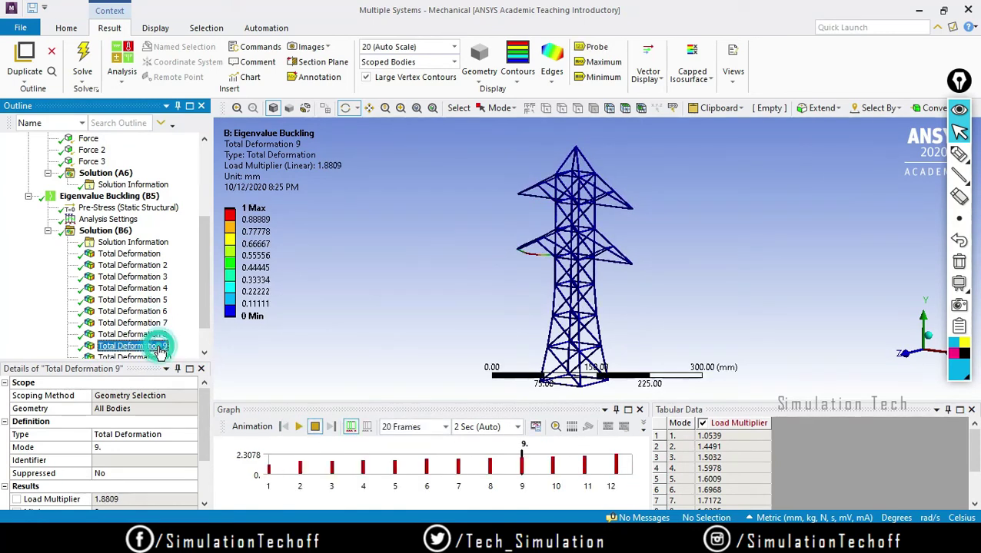
{"action": "left_click", "coordinate": [157, 301]}
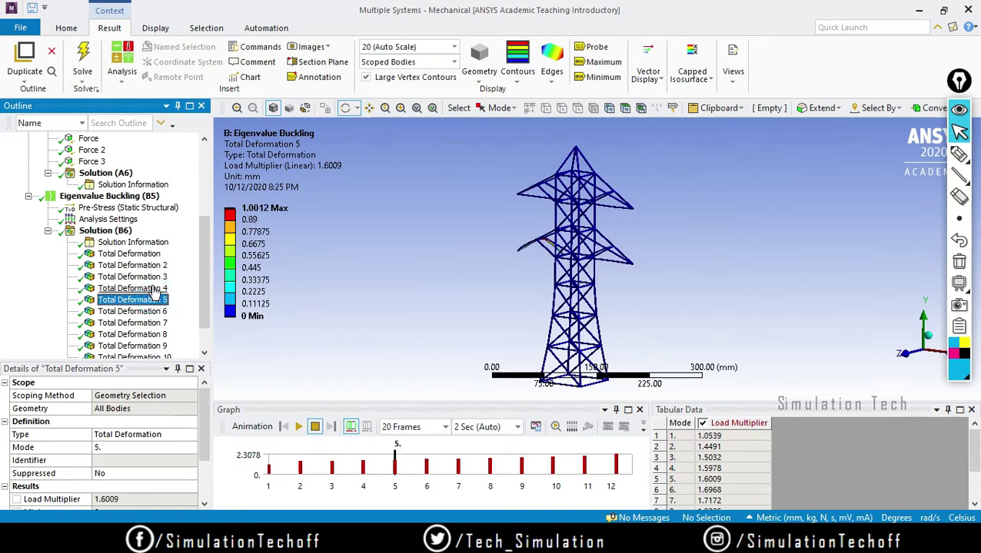
{"action": "left_click", "coordinate": [156, 287]}
{"action": "left_click", "coordinate": [153, 277]}
{"action": "scroll", "coordinate": [188, 338], "scroll_direction": "down", "scroll_amount": 1}
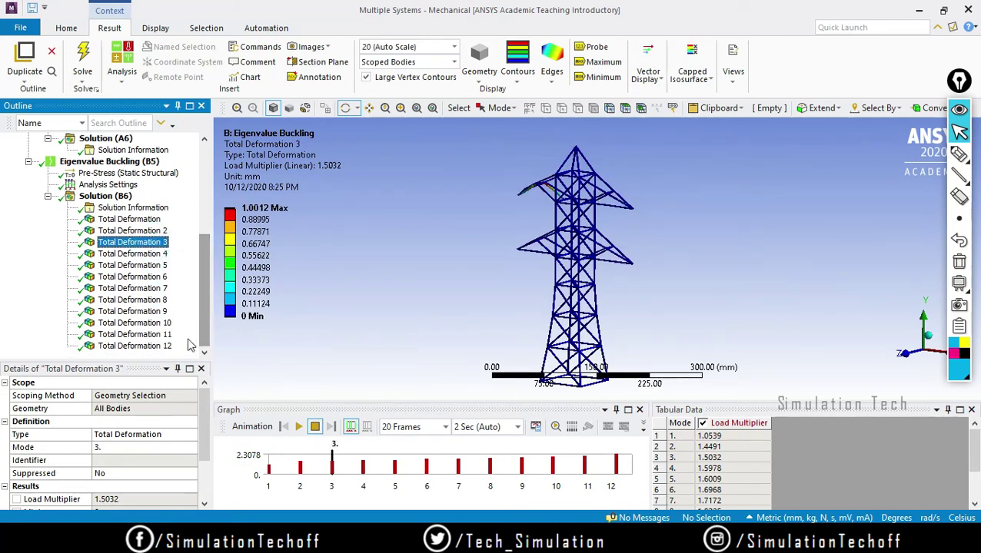
- Display the total deformation of buckling mode 12 and play its animation
{"action": "left_click", "coordinate": [165, 346]}
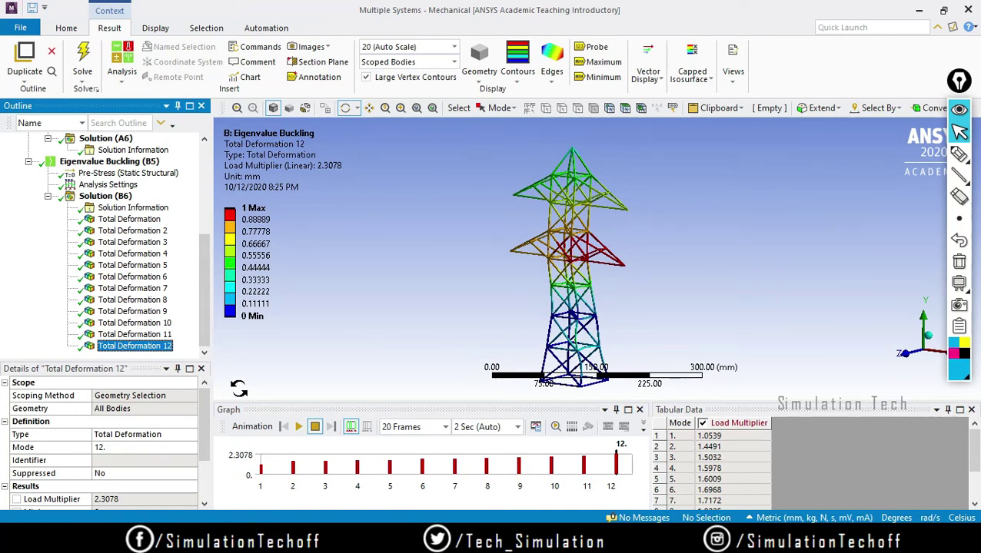
{"action": "left_click", "coordinate": [298, 428]}
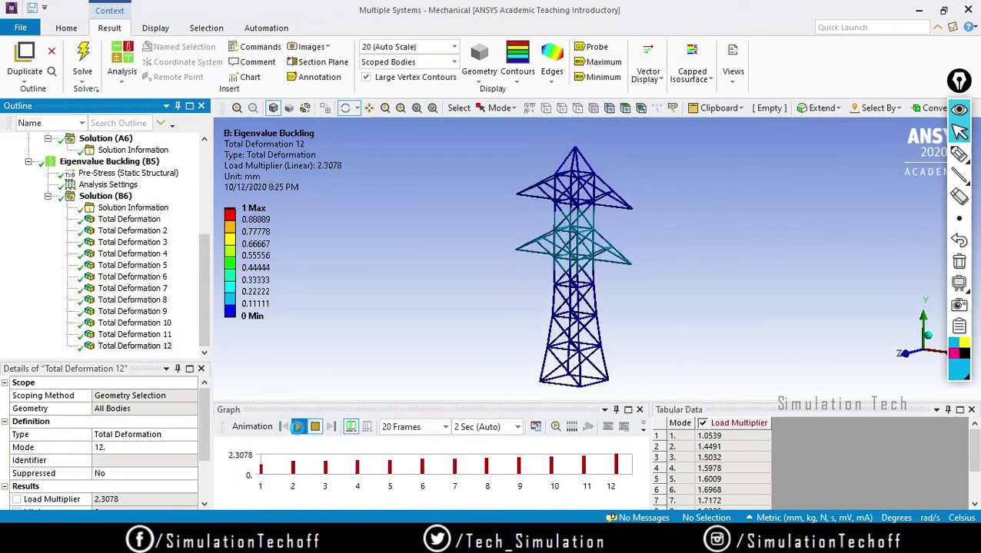
{"action": "left_click", "coordinate": [298, 428]}
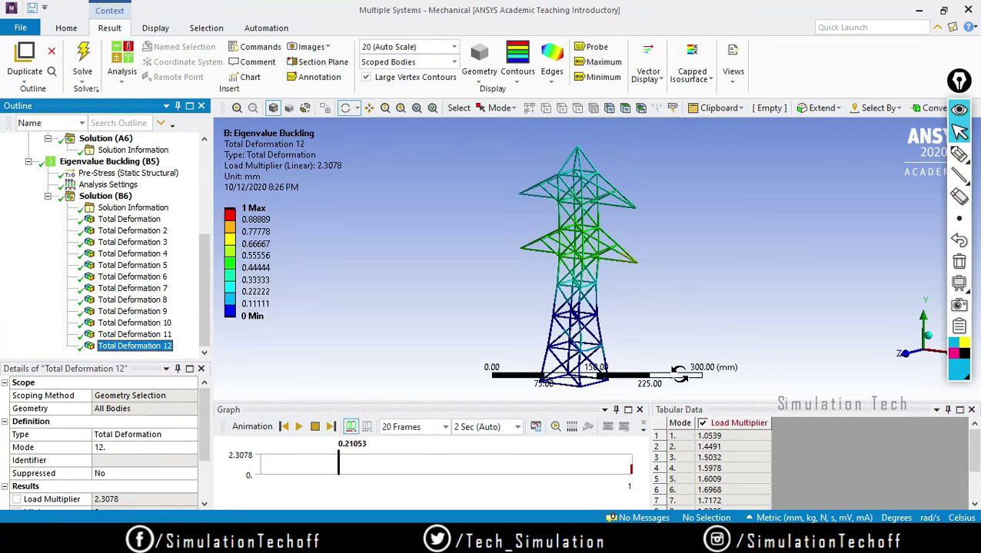
- Review the fixed support of the static structural analysis and the total deformation of buckling modes 10 and 11
{"action": "left_click_drag", "start_coordinate": [204, 339], "coordinate": [216, 283]}
{"action": "left_click", "coordinate": [102, 207]}
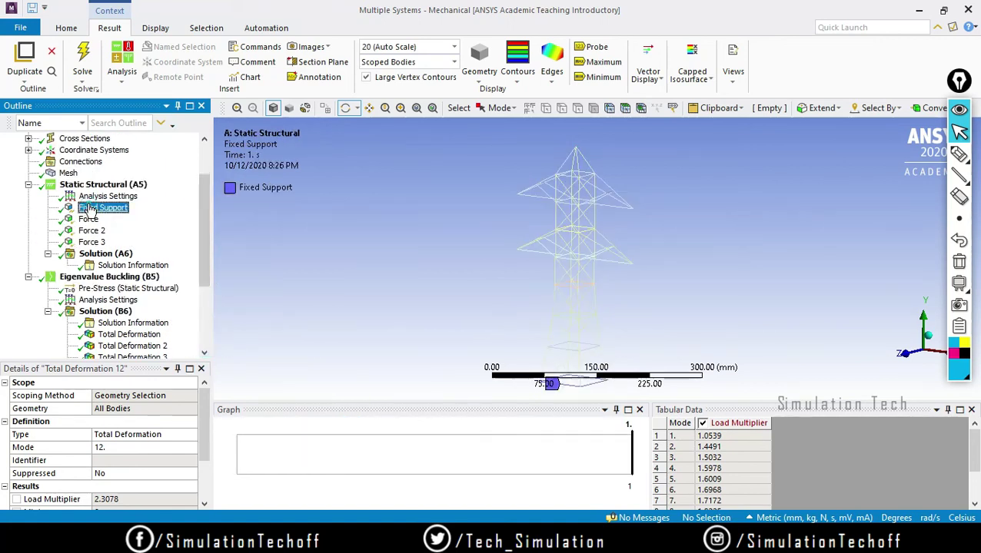
{"action": "scroll", "coordinate": [207, 254], "scroll_direction": "down", "scroll_amount": 4}
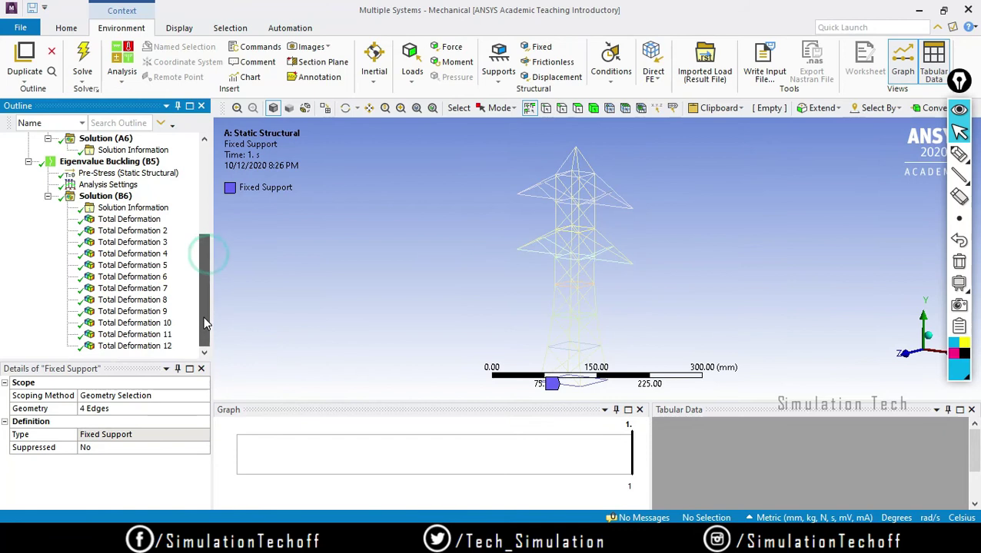
{"action": "left_click", "coordinate": [165, 323]}
{"action": "key", "text": "Down"}
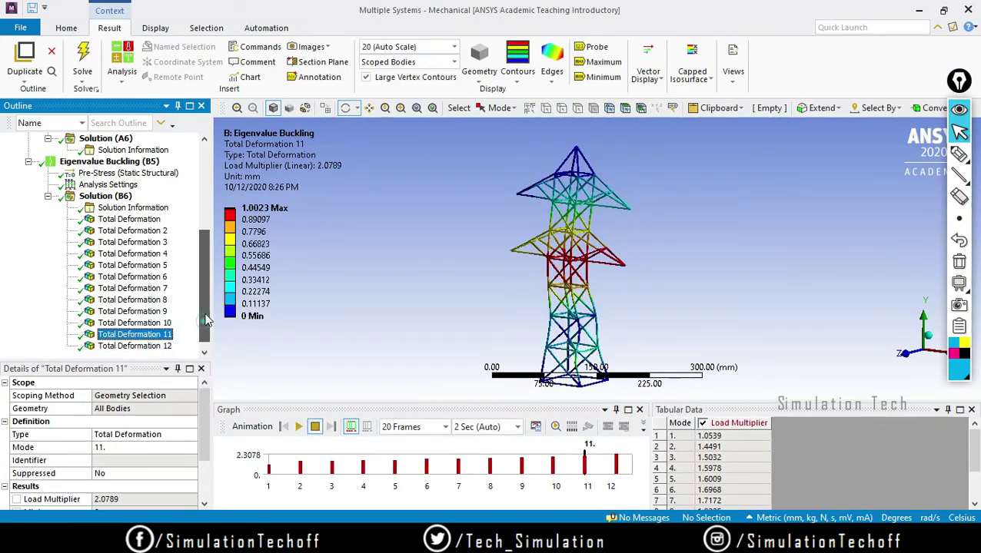
- Set the magnitude of the force on the four cross-arm tip vertices to 500 N and solve the static structural analysis
{"action": "scroll", "coordinate": [202, 308], "scroll_direction": "up", "scroll_amount": 3}
{"action": "left_click", "coordinate": [89, 219]}
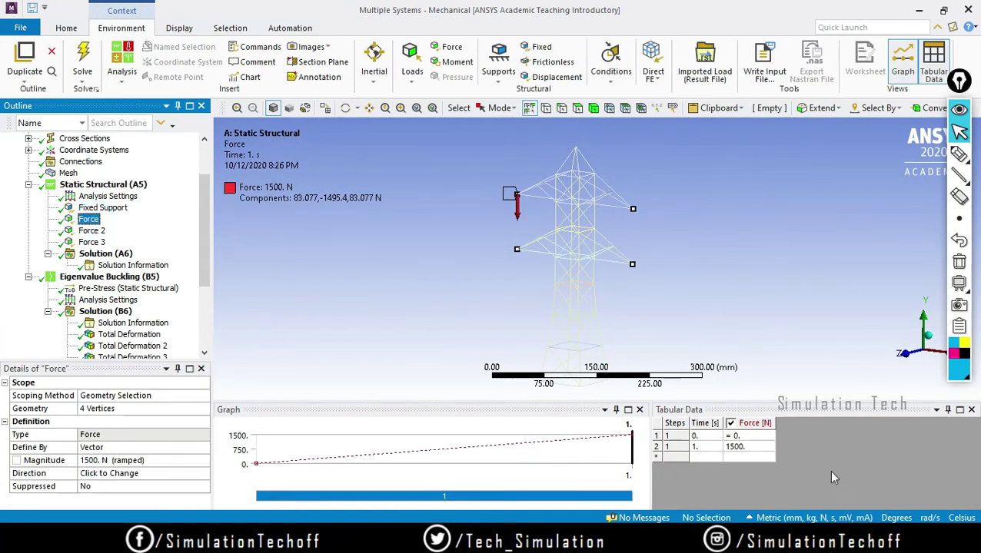
{"action": "left_click", "coordinate": [158, 460]}
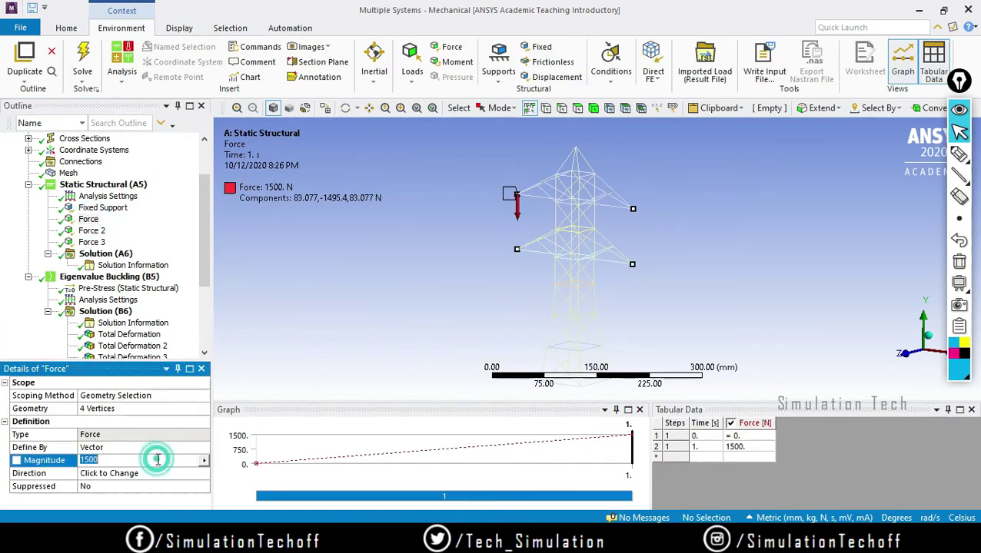
{"action": "type", "text": "500"}
{"action": "key", "text": "Return"}
{"action": "left_click", "coordinate": [83, 55]}
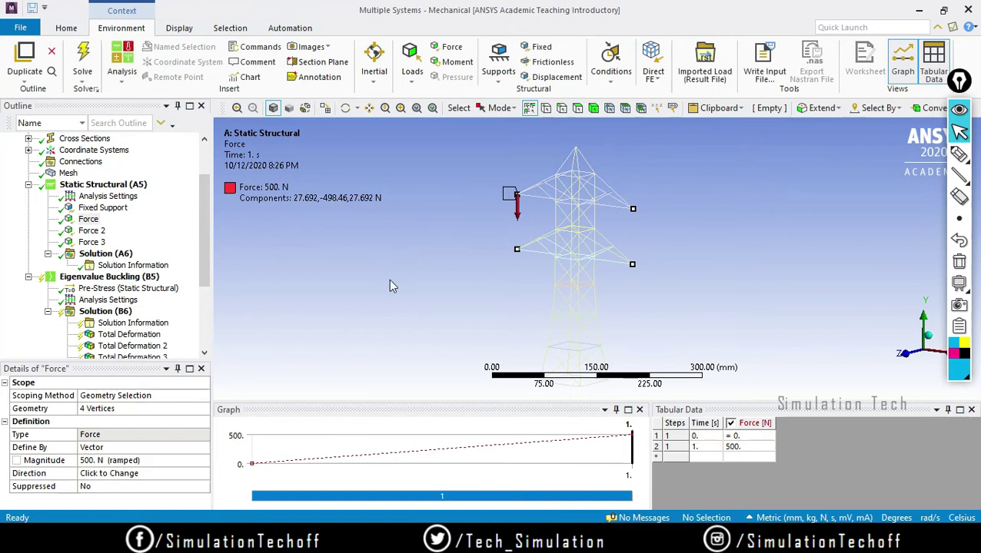
- Set the magnitude of Force 2 to 200 N and solve the static structural analysis again
{"action": "left_click", "coordinate": [88, 232]}
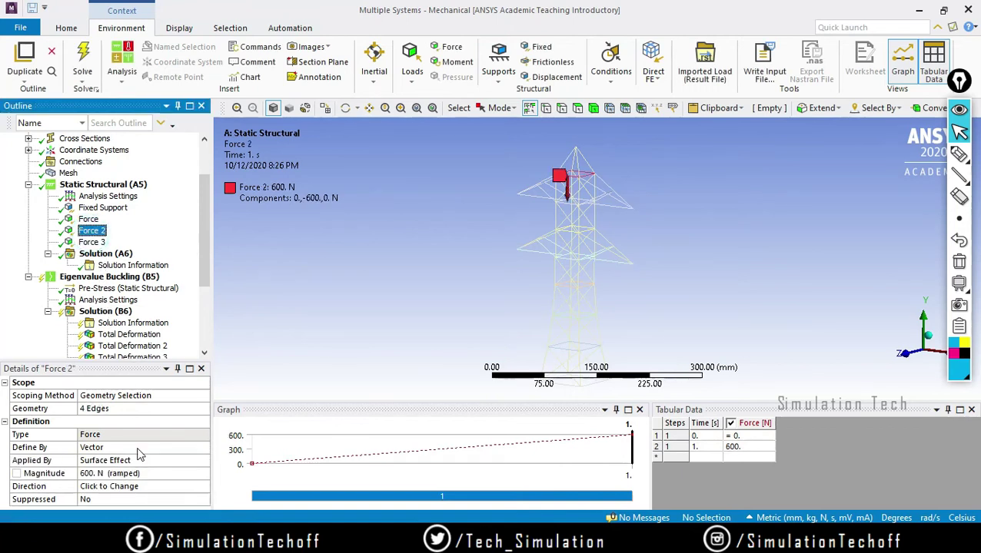
{"action": "left_click", "coordinate": [181, 475]}
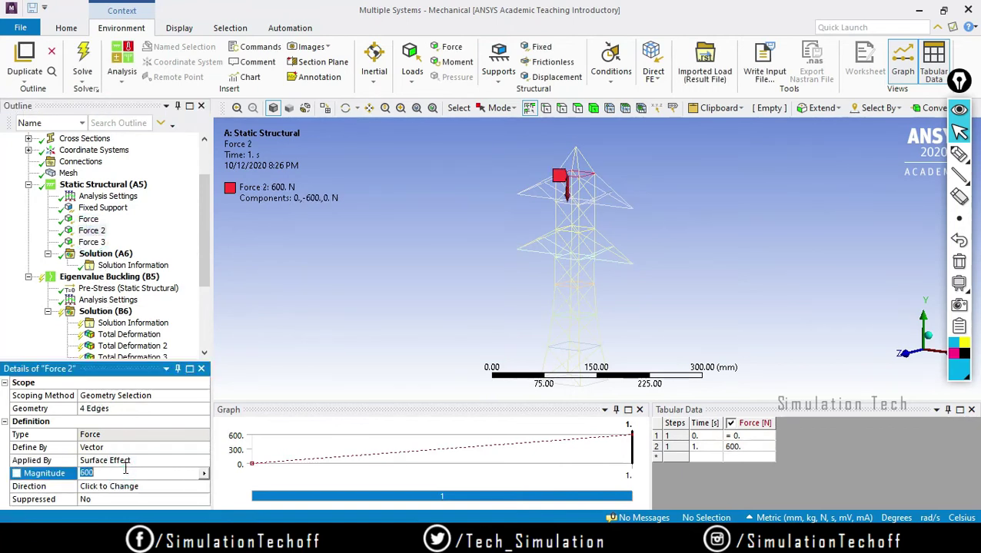
{"action": "key", "text": "Return"}
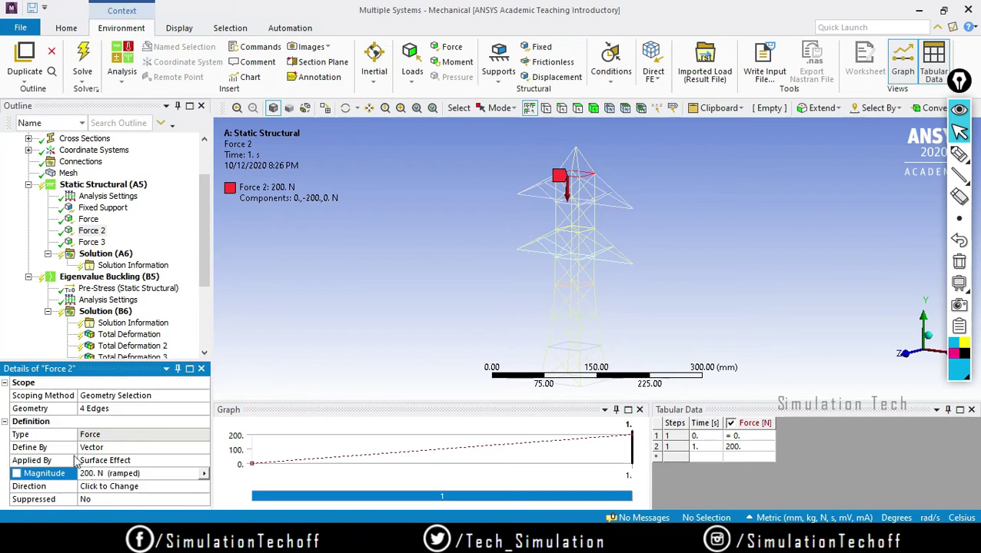
{"action": "left_click", "coordinate": [83, 56]}
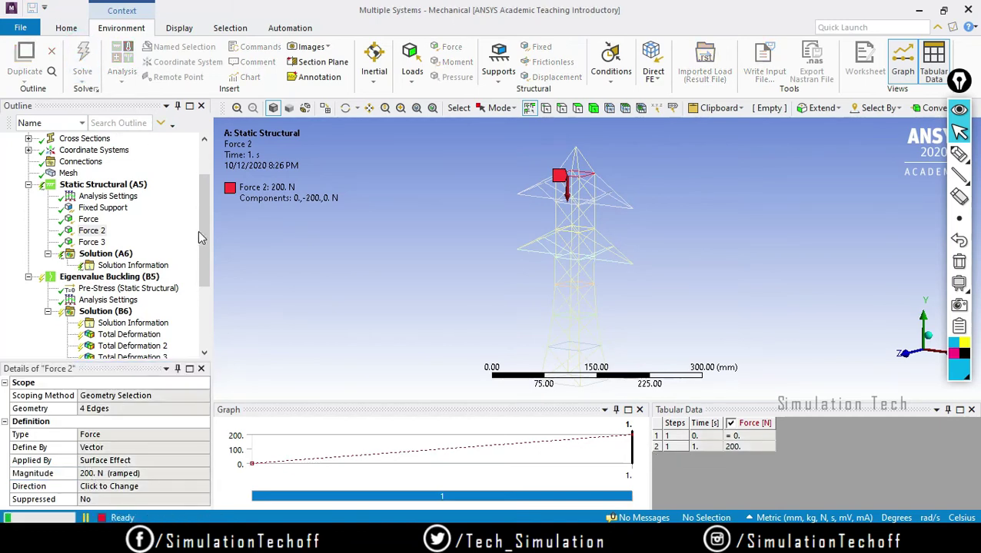
- Delete all twelve total deformation results from the eigenvalue buckling solution
{"action": "scroll", "coordinate": [206, 229], "scroll_direction": "down", "scroll_amount": 3}
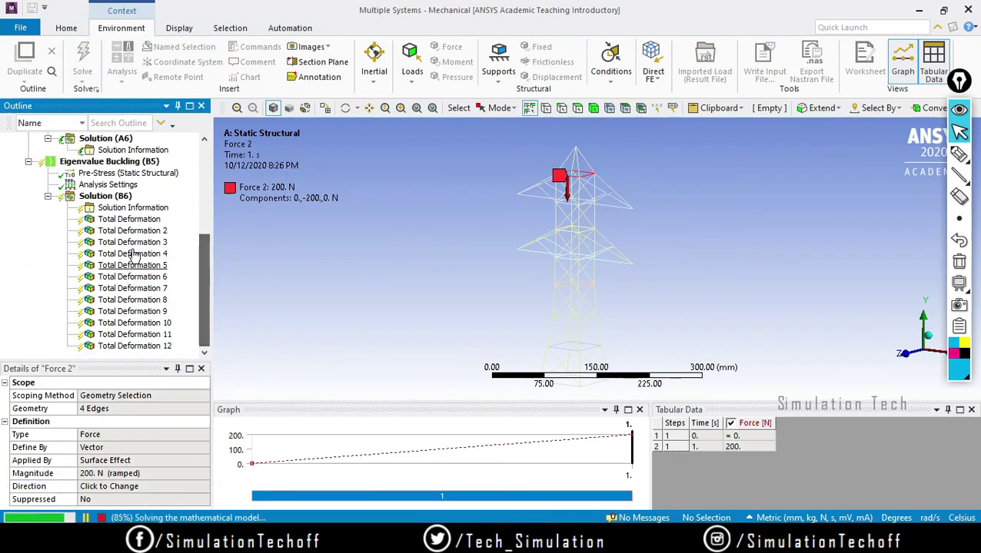
{"action": "left_click", "coordinate": [121, 222]}
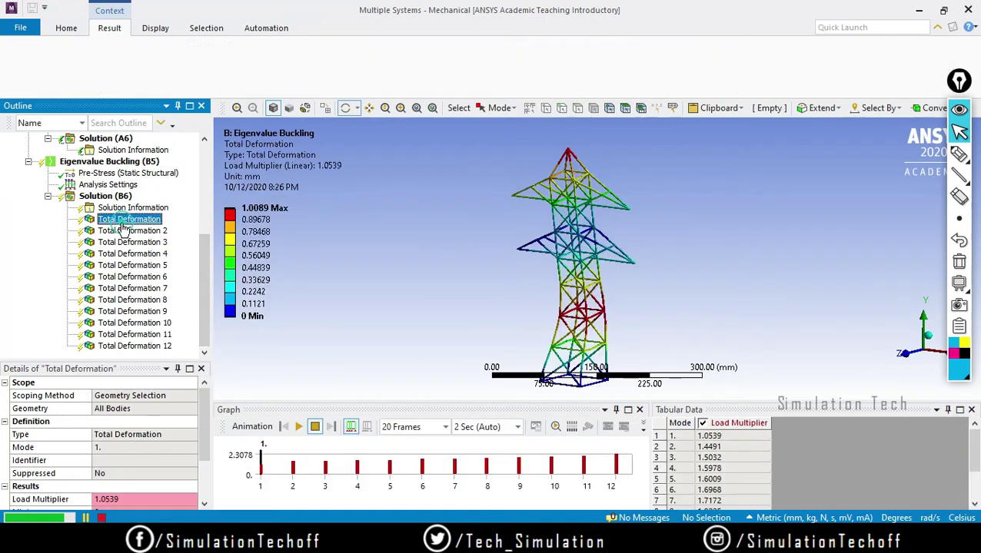
{"action": "left_click", "coordinate": [137, 347], "text": "shift"}
{"action": "right_click", "coordinate": [139, 348]}
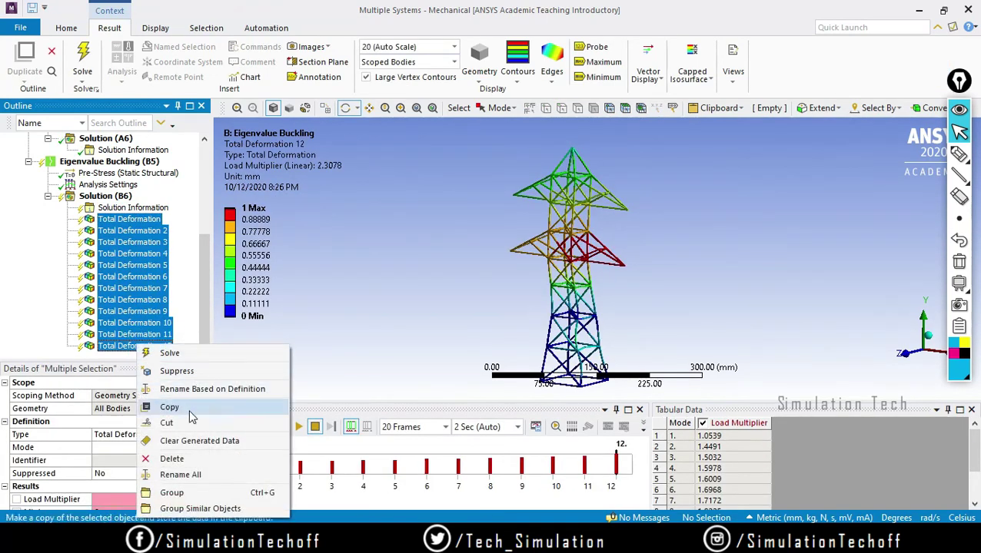
{"action": "left_click", "coordinate": [205, 459]}
{"action": "left_click", "coordinate": [480, 321]}
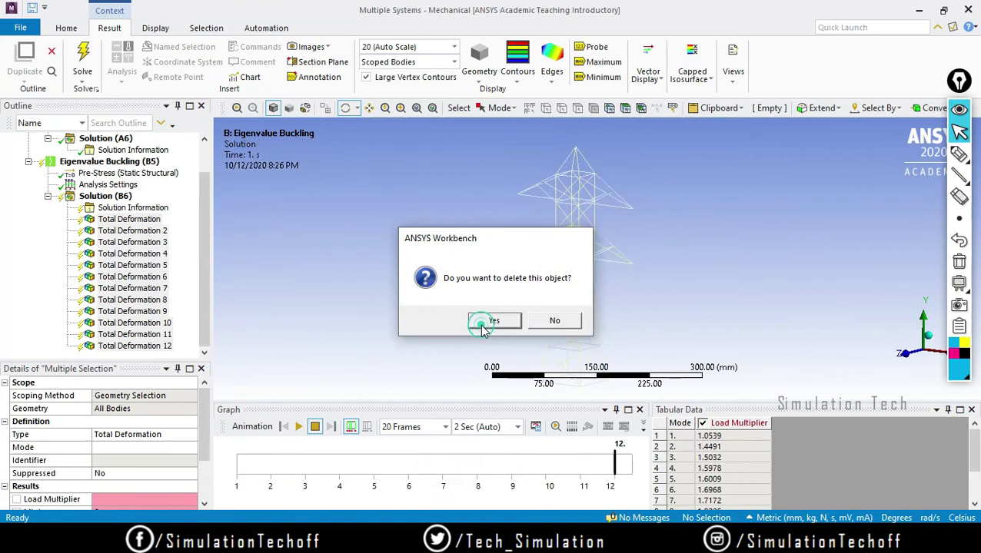
- Solve the eigenvalue buckling analysis and enlarge the graph and tabular data area for the load multipliers
{"action": "left_click", "coordinate": [178, 62]}
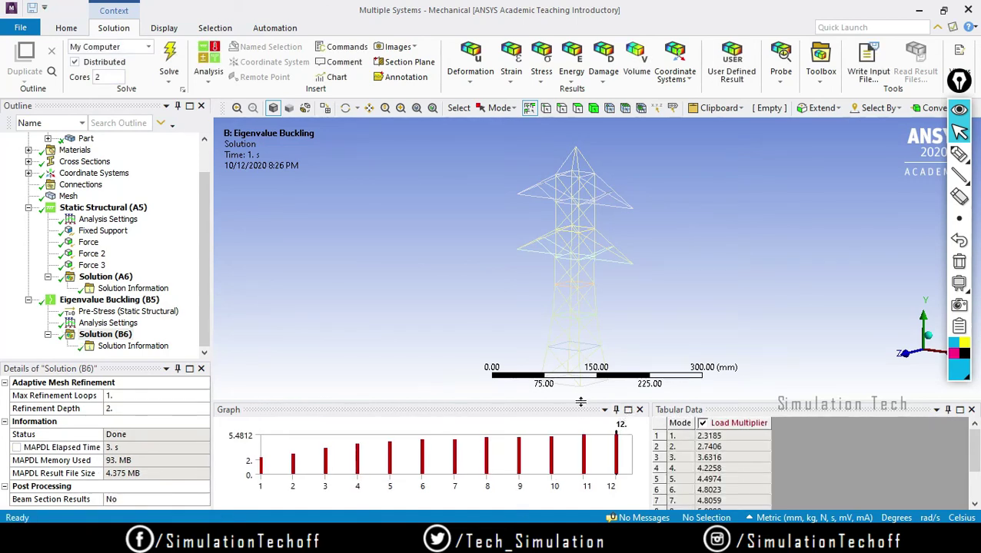
{"action": "left_click_drag", "start_coordinate": [581, 401], "coordinate": [580, 364]}
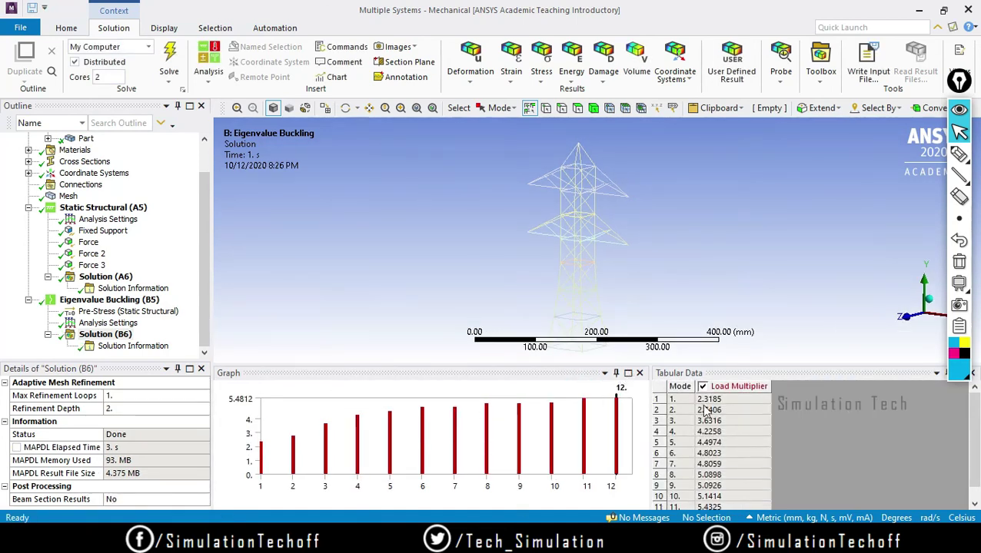
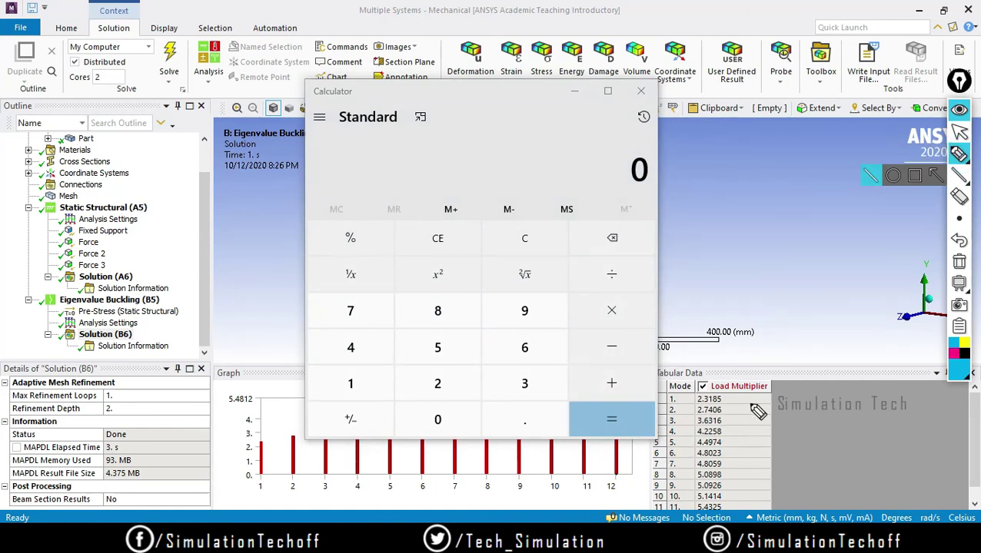
- Handwrite the annotation "B.L =" in the empty graphics area beside the calculator, clearing the first attempt
{"action": "mouse_move", "coordinate": [689, 240]}
{"action": "left_mouse_down"}
{"action": "mouse_move", "coordinate": [691, 265]}
{"action": "mouse_move", "coordinate": [713, 261]}
{"action": "left_mouse_up"}
{"action": "left_click", "coordinate": [713, 248]}
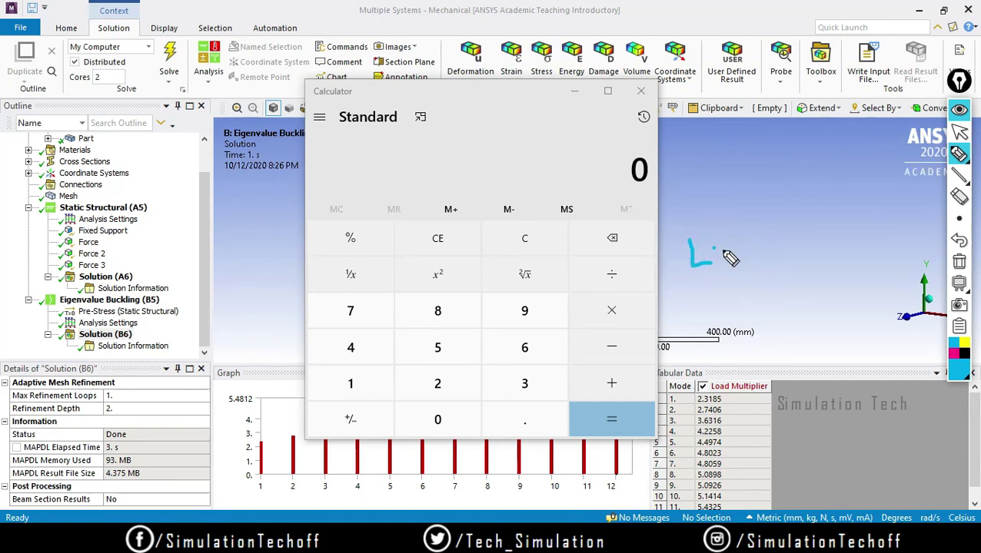
{"action": "mouse_move", "coordinate": [692, 247]}
{"action": "left_mouse_down"}
{"action": "mouse_move", "coordinate": [714, 273]}
{"action": "mouse_move", "coordinate": [688, 261]}
{"action": "mouse_move", "coordinate": [716, 286]}
{"action": "left_mouse_up"}
{"action": "left_click", "coordinate": [958, 262]}
{"action": "left_click", "coordinate": [734, 265]}
{"action": "mouse_move", "coordinate": [743, 241]}
{"action": "left_mouse_down"}
{"action": "mouse_move", "coordinate": [751, 287]}
{"action": "mouse_move", "coordinate": [777, 279]}
{"action": "left_mouse_up"}
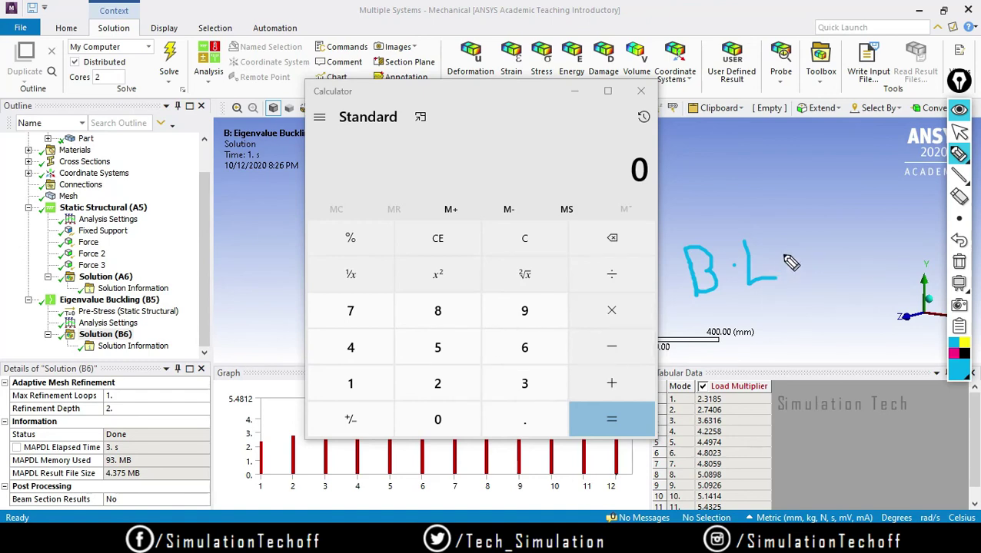
{"action": "mouse_move", "coordinate": [792, 256]}
{"action": "left_mouse_down"}
{"action": "mouse_move", "coordinate": [810, 252]}
{"action": "mouse_move", "coordinate": [812, 262]}
{"action": "left_mouse_up"}
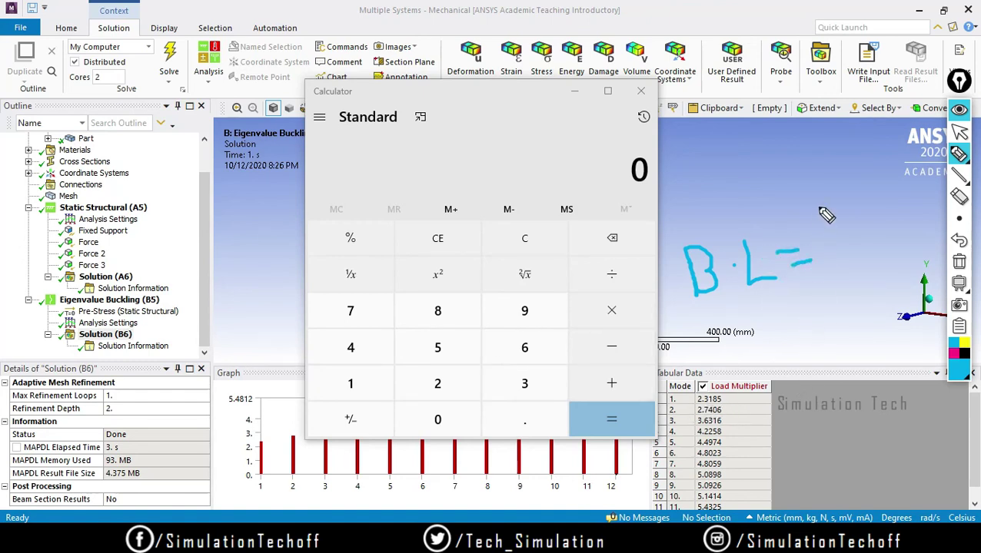
- Add 2.318 × 1500 to the handwritten formula, underline the mode 1 load multiplier, and clear the annotations
{"action": "mouse_move", "coordinate": [832, 232]}
{"action": "left_mouse_down"}
{"action": "mouse_move", "coordinate": [849, 247]}
{"action": "mouse_move", "coordinate": [874, 232]}
{"action": "mouse_move", "coordinate": [867, 244]}
{"action": "left_mouse_up"}
{"action": "left_click", "coordinate": [855, 240]}
{"action": "mouse_move", "coordinate": [895, 210]}
{"action": "left_mouse_down"}
{"action": "mouse_move", "coordinate": [893, 244]}
{"action": "mouse_move", "coordinate": [907, 223]}
{"action": "mouse_move", "coordinate": [913, 229]}
{"action": "left_mouse_up"}
{"action": "left_click_drag", "start_coordinate": [813, 321], "coordinate": [841, 339]}
{"action": "left_click_drag", "start_coordinate": [836, 316], "coordinate": [817, 335]}
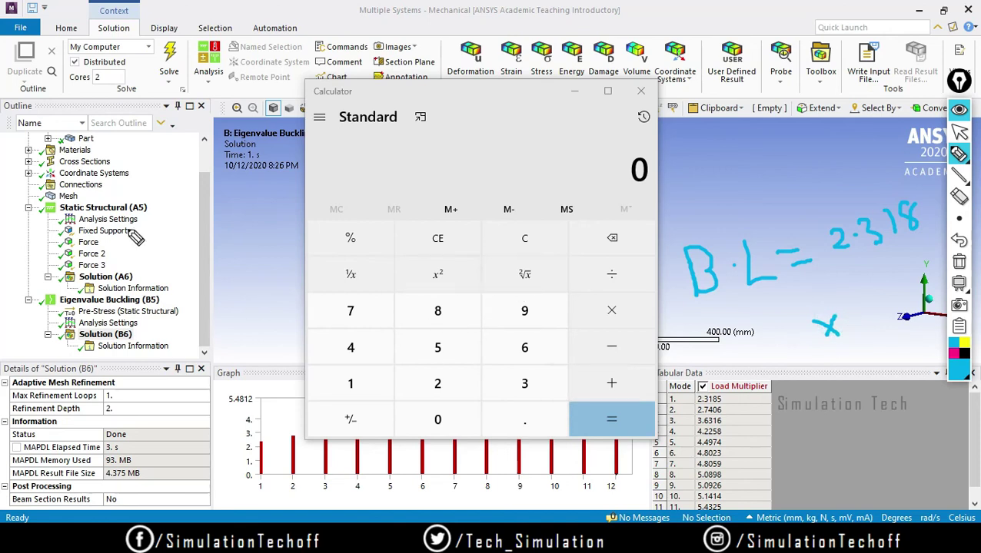
{"action": "mouse_move", "coordinate": [862, 305]}
{"action": "left_mouse_down"}
{"action": "mouse_move", "coordinate": [888, 313]}
{"action": "mouse_move", "coordinate": [884, 324]}
{"action": "mouse_move", "coordinate": [911, 291]}
{"action": "left_mouse_up"}
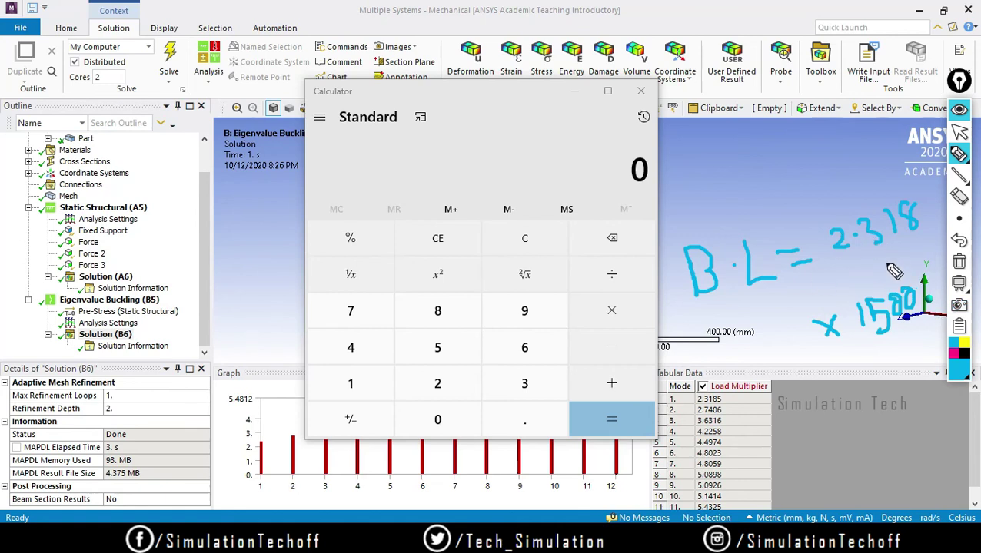
{"action": "left_click_drag", "start_coordinate": [839, 266], "coordinate": [933, 235]}
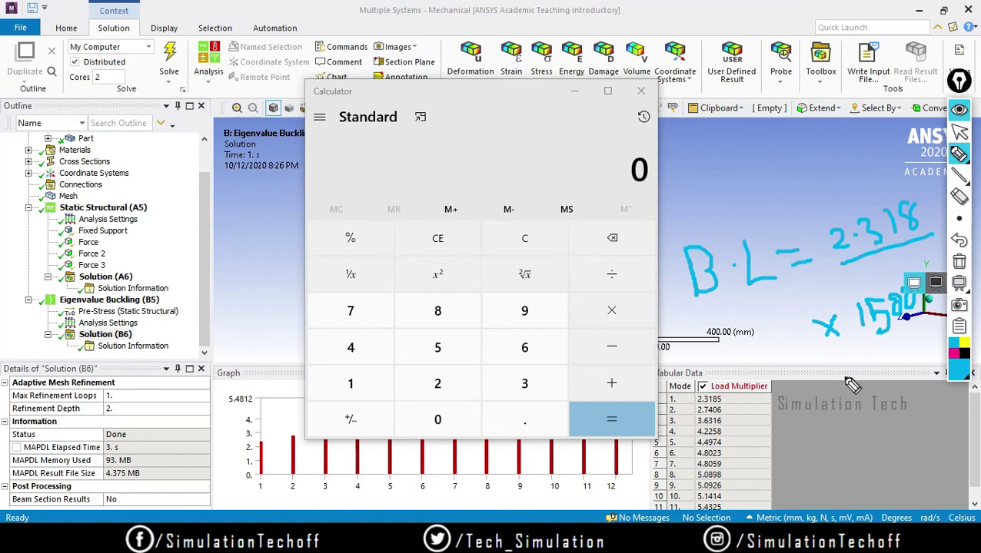
{"action": "left_click_drag", "start_coordinate": [695, 403], "coordinate": [758, 404]}
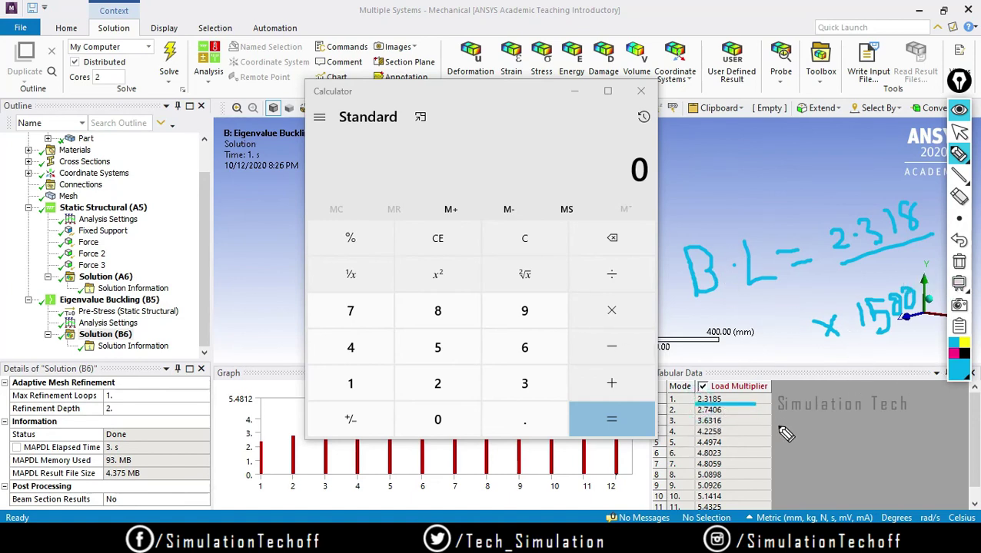
{"action": "left_click", "coordinate": [959, 263]}
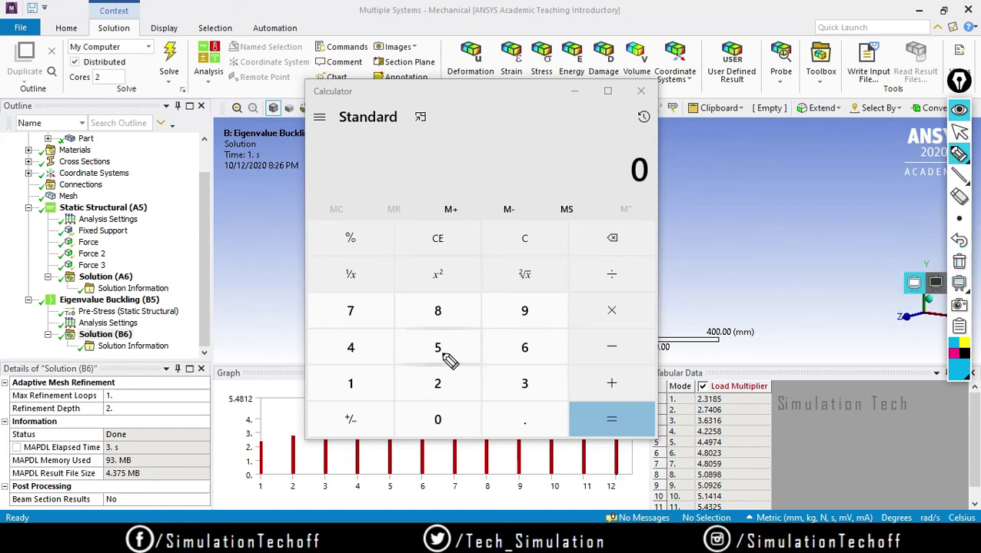
- Calculate the buckling load in Calculator by multiplying the mode 1 load multiplier 2.3185 by 600
{"action": "left_click", "coordinate": [960, 132]}
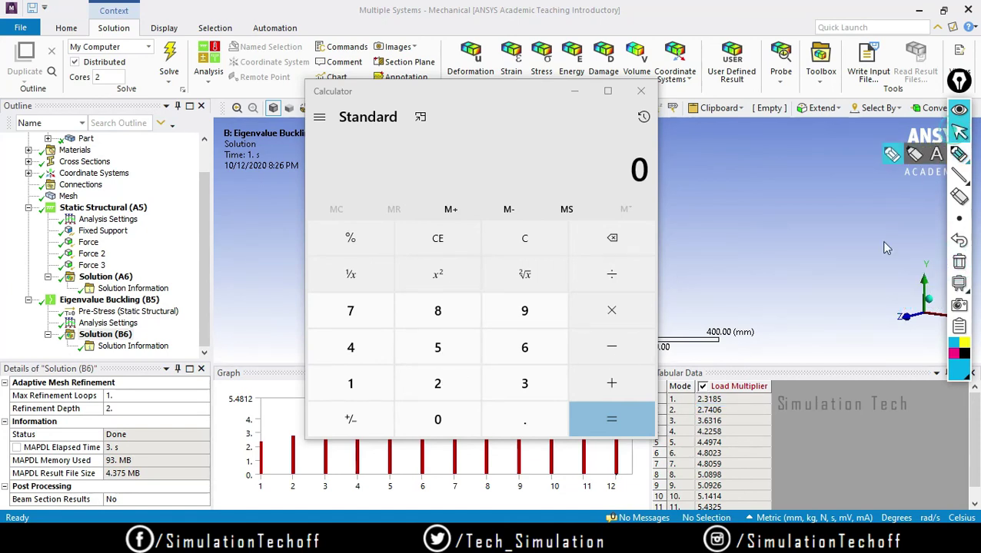
{"action": "left_click", "coordinate": [438, 384]}
{"action": "left_click", "coordinate": [508, 422]}
{"action": "left_click", "coordinate": [518, 380]}
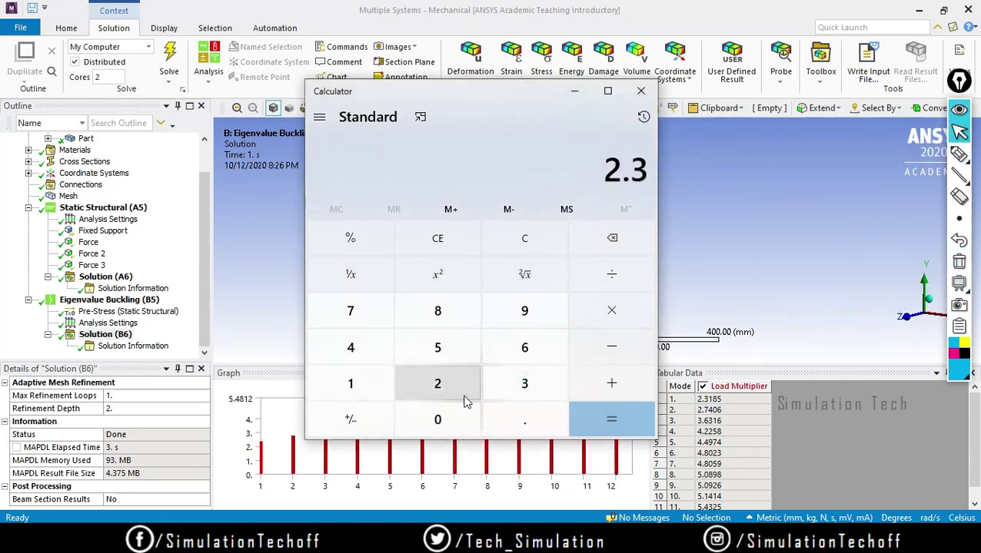
{"action": "left_click", "coordinate": [347, 381]}
{"action": "left_click", "coordinate": [435, 319]}
{"action": "left_click", "coordinate": [438, 350]}
{"action": "left_click", "coordinate": [608, 324]}
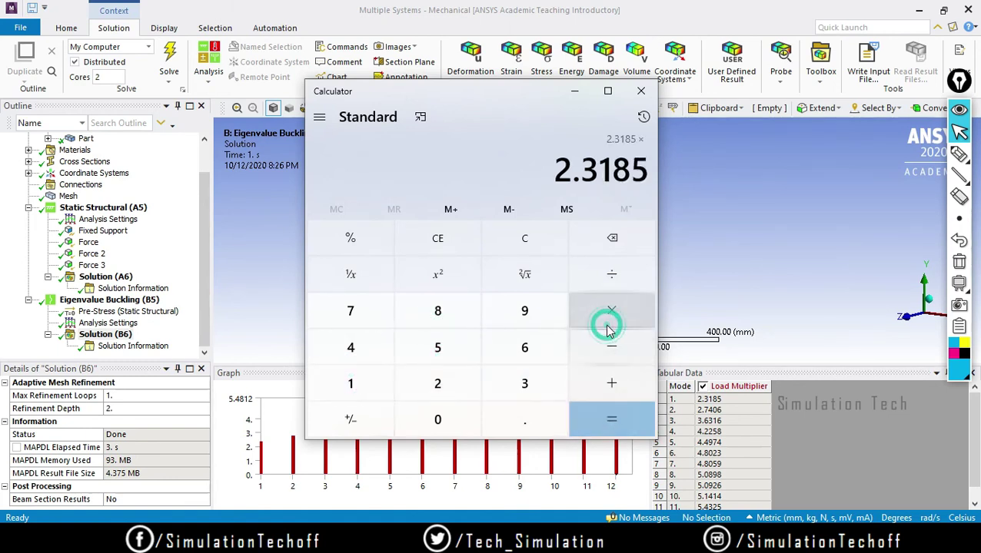
{"action": "left_click", "coordinate": [503, 361]}
{"action": "left_click", "coordinate": [455, 422]}
{"action": "left_click", "coordinate": [455, 422]}
{"action": "left_click", "coordinate": [613, 425]}
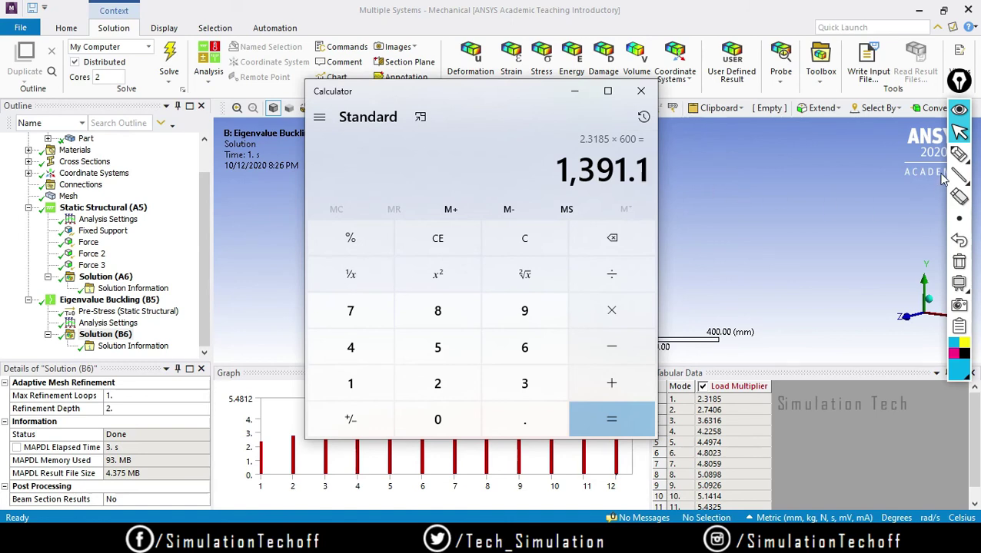
- Annotate the calculated load with N, mark the load multipliers with arrows and boxes, and clear the annotations and close Calculator
{"action": "left_click", "coordinate": [959, 153]}
{"action": "mouse_move", "coordinate": [668, 186]}
{"action": "left_mouse_down"}
{"action": "mouse_move", "coordinate": [680, 157]}
{"action": "mouse_move", "coordinate": [714, 157]}
{"action": "left_mouse_up"}
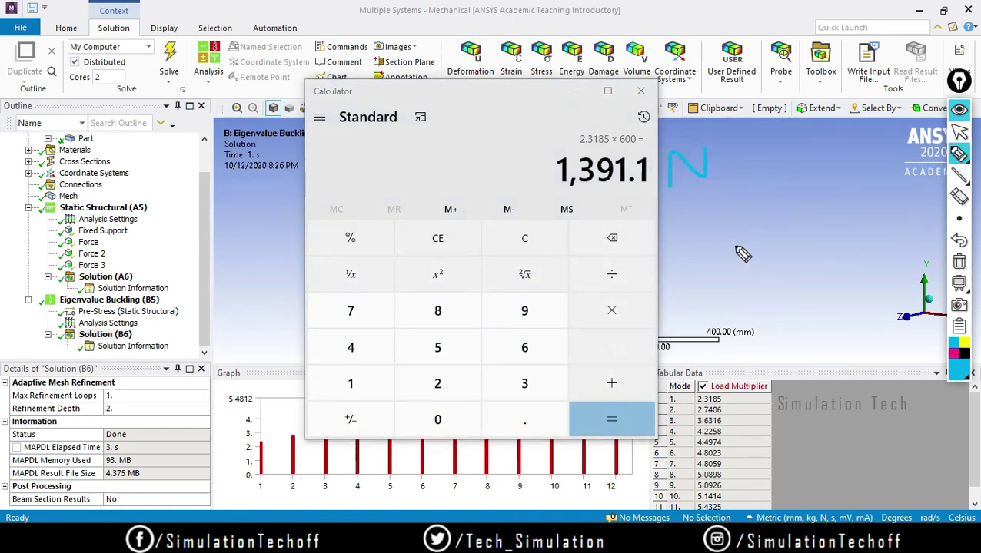
{"action": "mouse_move", "coordinate": [788, 198]}
{"action": "left_mouse_down"}
{"action": "mouse_move", "coordinate": [789, 256]}
{"action": "mouse_move", "coordinate": [762, 242]}
{"action": "mouse_move", "coordinate": [810, 273]}
{"action": "mouse_move", "coordinate": [811, 244]}
{"action": "left_mouse_up"}
{"action": "mouse_move", "coordinate": [818, 398]}
{"action": "left_mouse_down"}
{"action": "mouse_move", "coordinate": [767, 418]}
{"action": "mouse_move", "coordinate": [743, 405]}
{"action": "mouse_move", "coordinate": [734, 444]}
{"action": "left_mouse_up"}
{"action": "mouse_move", "coordinate": [741, 406]}
{"action": "left_mouse_down"}
{"action": "mouse_move", "coordinate": [735, 444]}
{"action": "mouse_move", "coordinate": [770, 442]}
{"action": "left_mouse_up"}
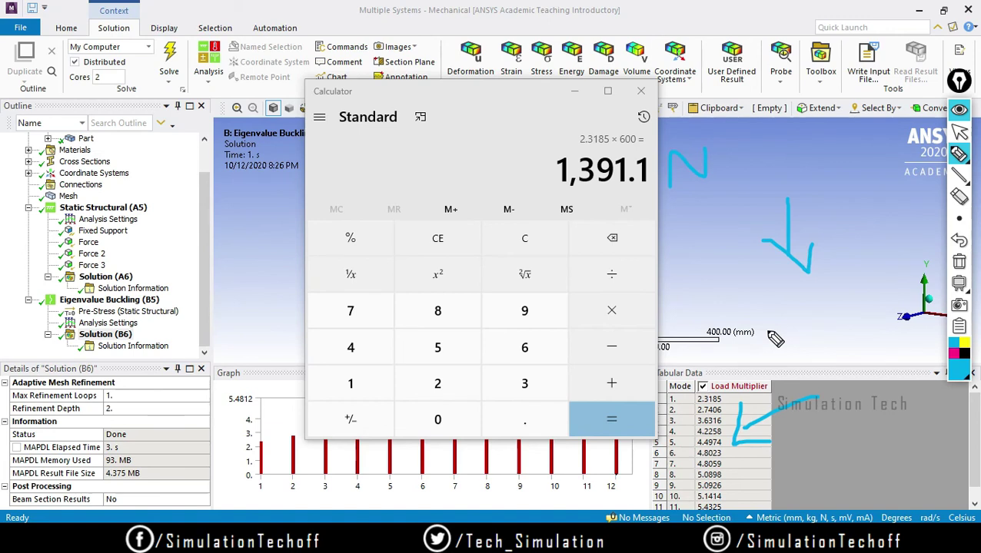
{"action": "mouse_move", "coordinate": [704, 412]}
{"action": "left_mouse_down"}
{"action": "mouse_move", "coordinate": [693, 383]}
{"action": "mouse_move", "coordinate": [738, 380]}
{"action": "mouse_move", "coordinate": [752, 430]}
{"action": "mouse_move", "coordinate": [692, 433]}
{"action": "mouse_move", "coordinate": [696, 385]}
{"action": "left_mouse_up"}
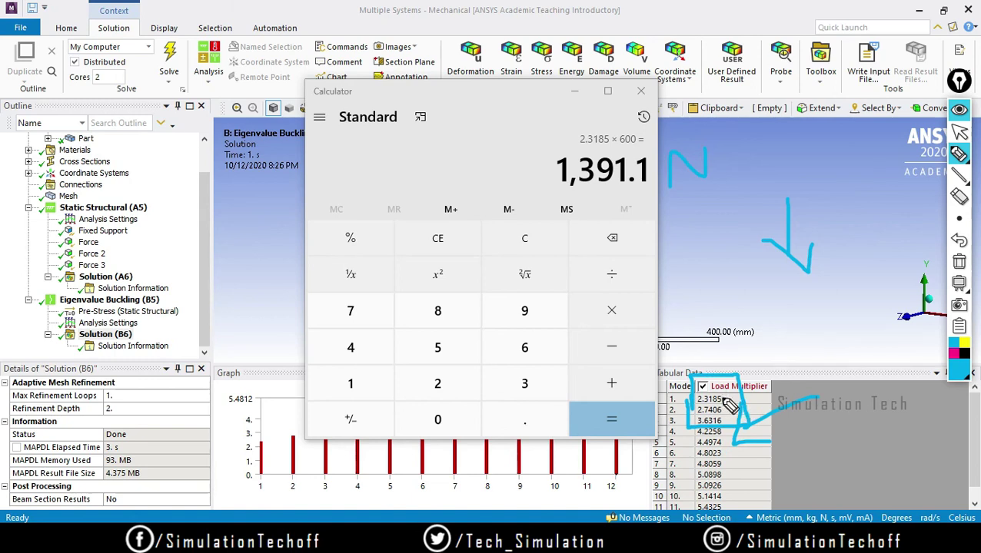
{"action": "mouse_move", "coordinate": [810, 323]}
{"action": "left_mouse_down"}
{"action": "mouse_move", "coordinate": [830, 297]}
{"action": "mouse_move", "coordinate": [842, 308]}
{"action": "mouse_move", "coordinate": [835, 380]}
{"action": "left_mouse_up"}
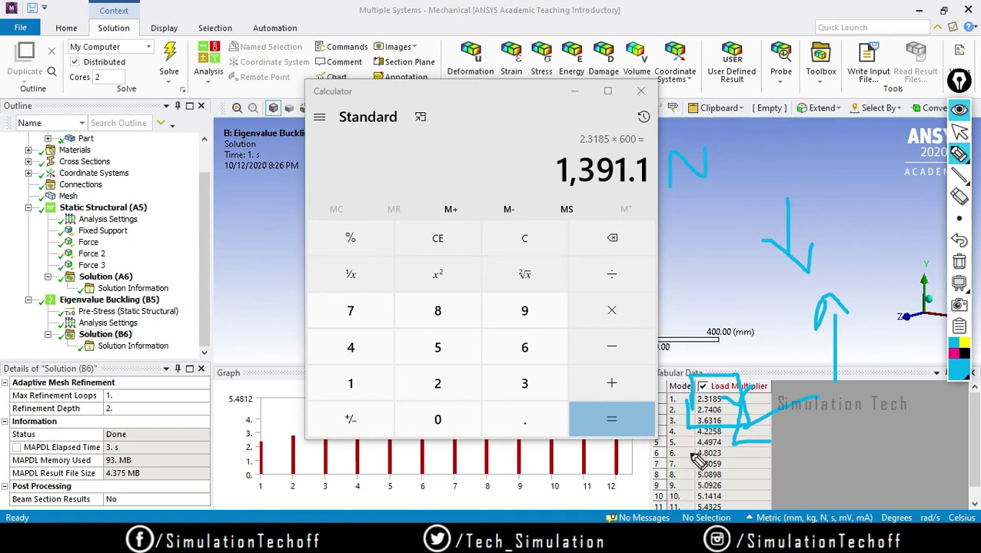
{"action": "mouse_move", "coordinate": [701, 452]}
{"action": "left_mouse_down"}
{"action": "mouse_move", "coordinate": [747, 445]}
{"action": "mouse_move", "coordinate": [722, 480]}
{"action": "left_mouse_up"}
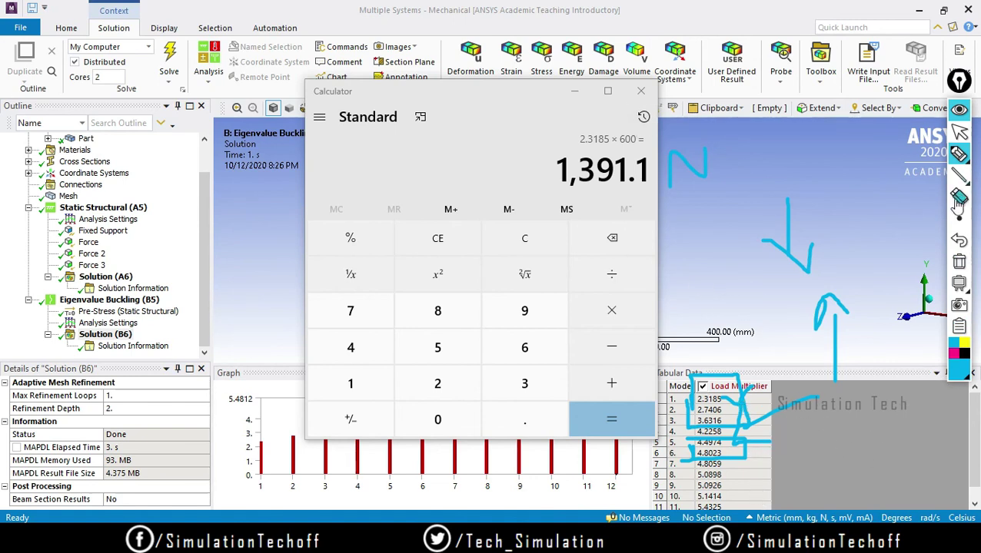
{"action": "left_click", "coordinate": [961, 264]}
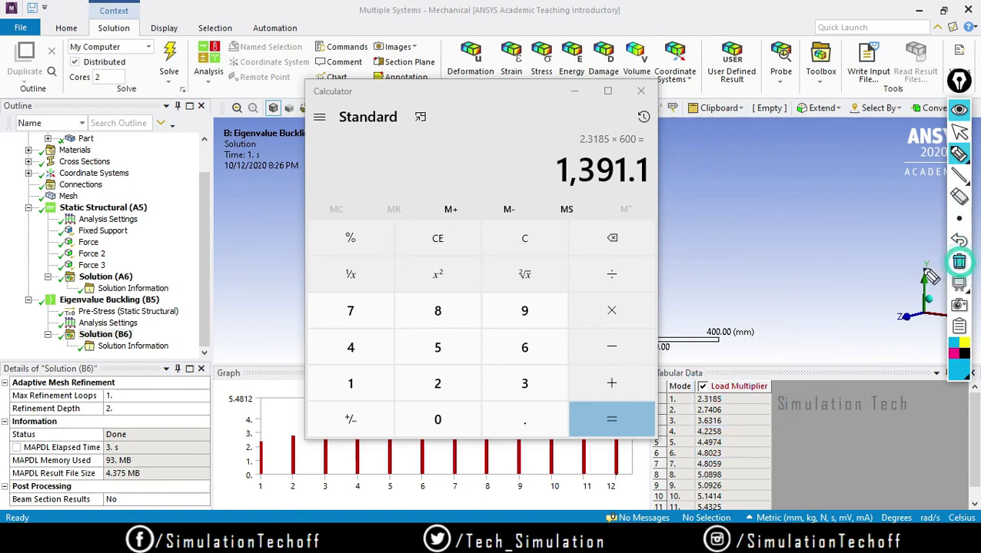
{"action": "left_click", "coordinate": [960, 133]}
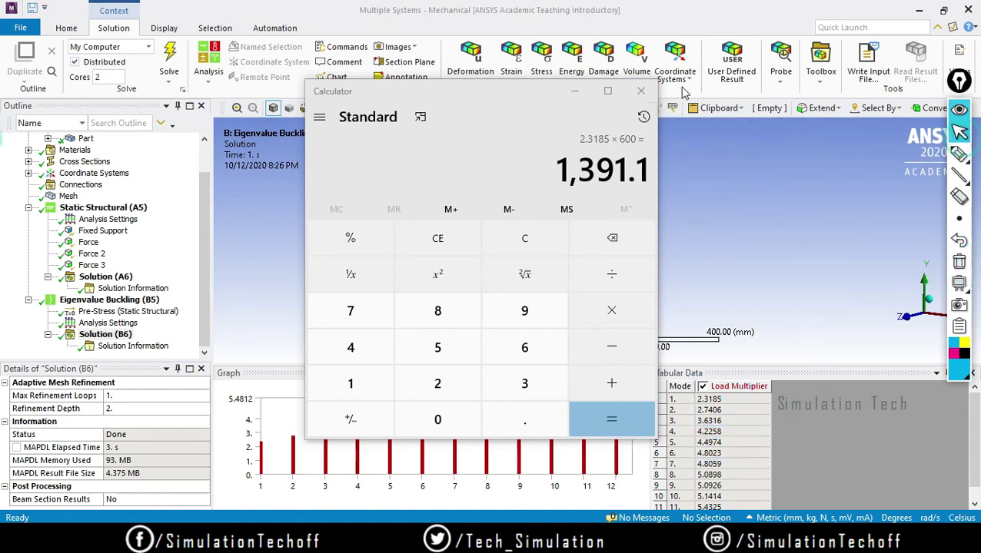
{"action": "left_click", "coordinate": [641, 91]}
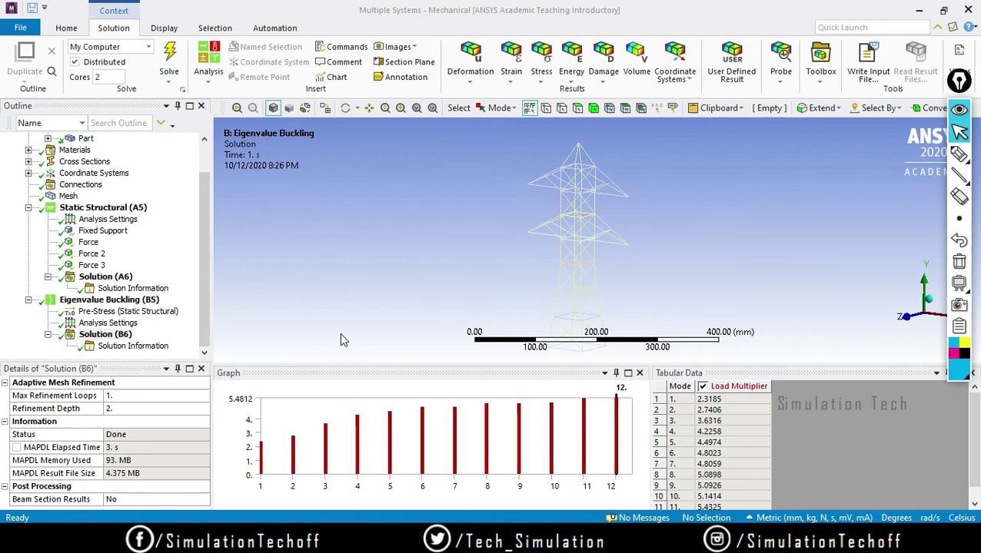
- Sketch a small cup-shaped outline and a check mark beside the tower and clear the annotations
{"action": "left_click", "coordinate": [958, 170]}
{"action": "left_click", "coordinate": [958, 156]}
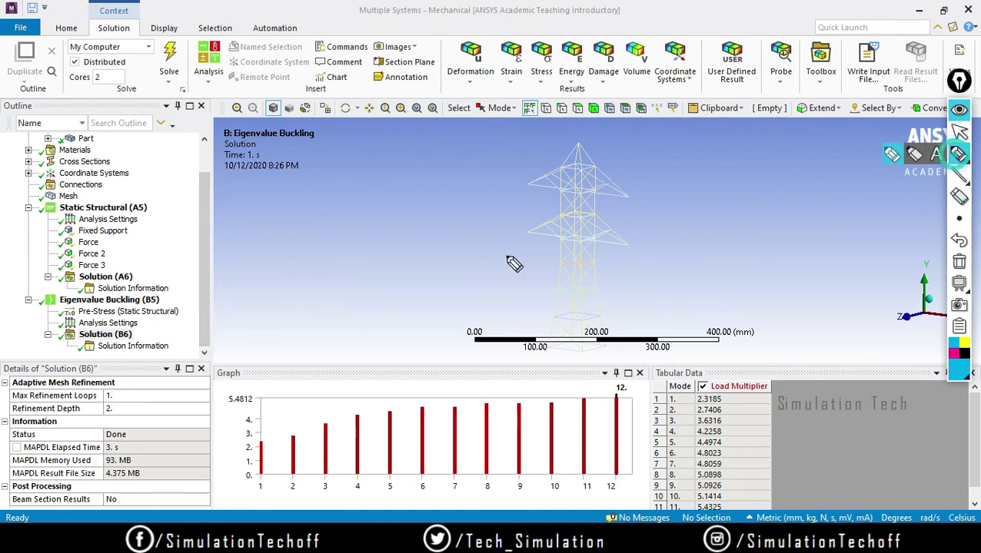
{"action": "left_click_drag", "start_coordinate": [303, 214], "coordinate": [313, 225]}
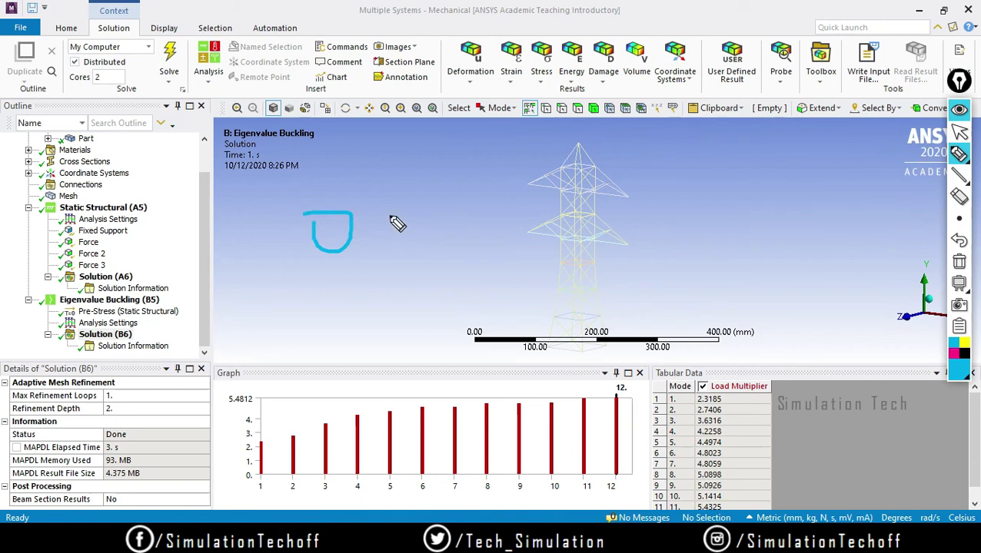
{"action": "left_click_drag", "start_coordinate": [397, 206], "coordinate": [433, 194]}
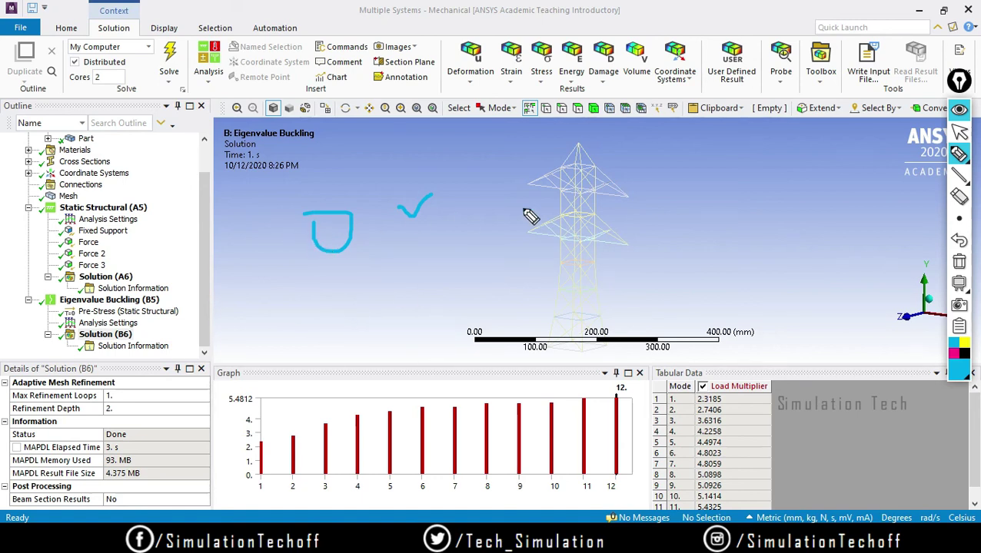
{"action": "left_click", "coordinate": [959, 261]}
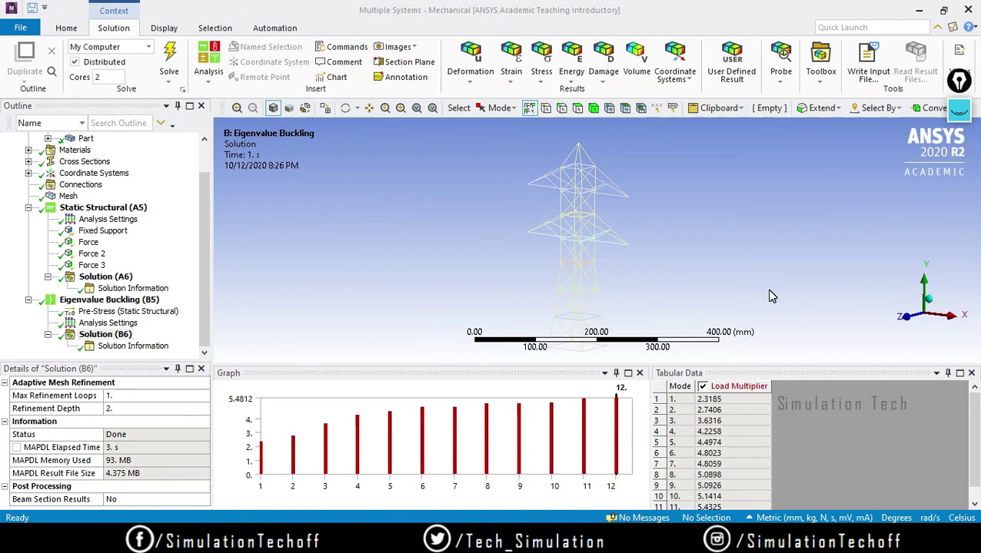